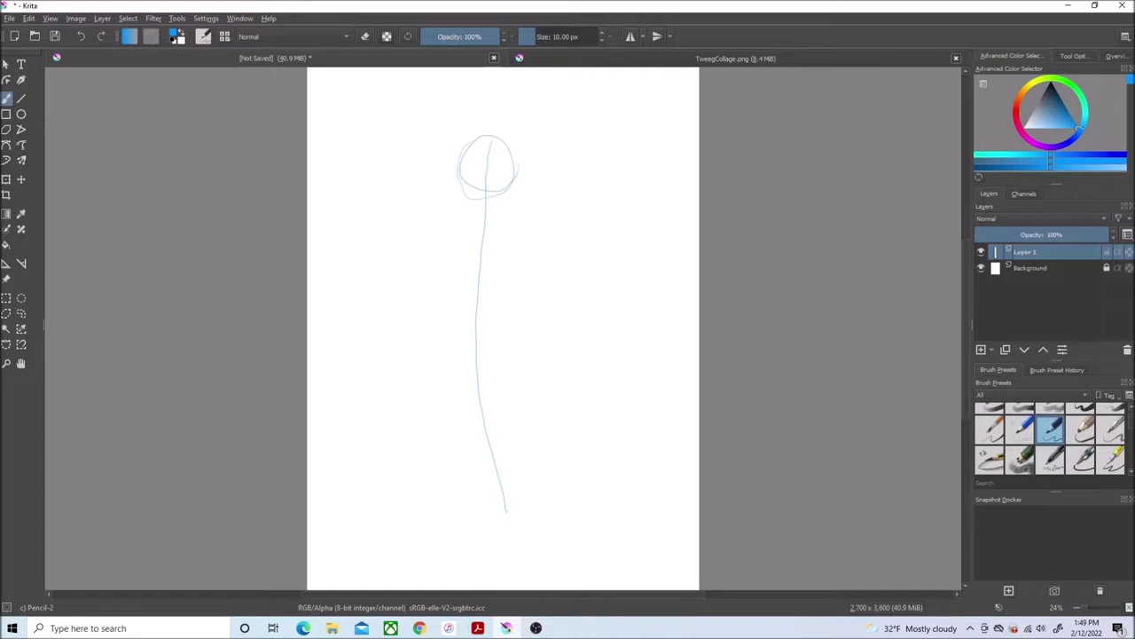
- Using TweegCollage.png as reference, sketch overlapping circles for the head and a tall oval for the body along the curved guide line
left_click(565, 60)
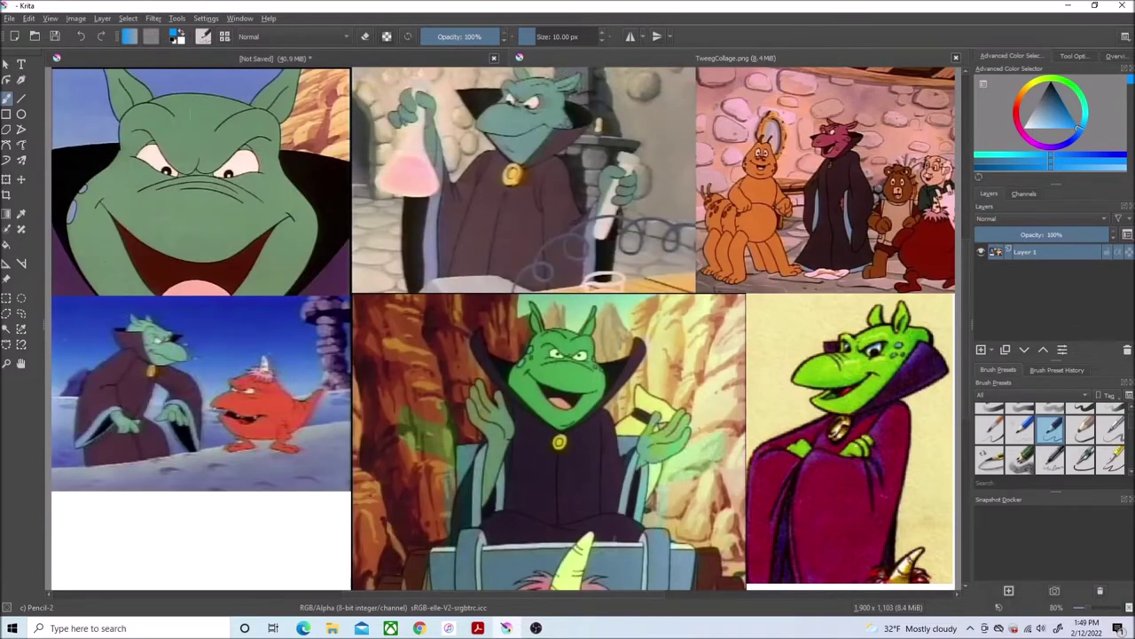
left_click(391, 62)
mouse_move(511, 358)
left_mouse_down()
mouse_move(461, 293)
mouse_move(510, 355)
mouse_move(515, 212)
left_mouse_up()
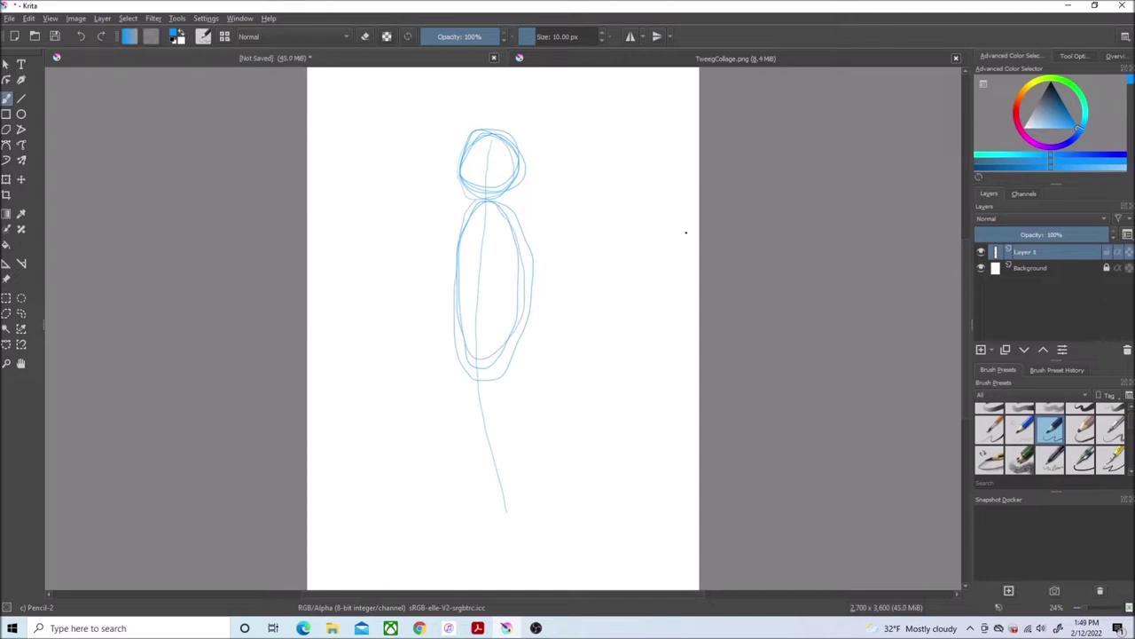
- Rename the drawing layer to Sketch
double_click(1055, 255)
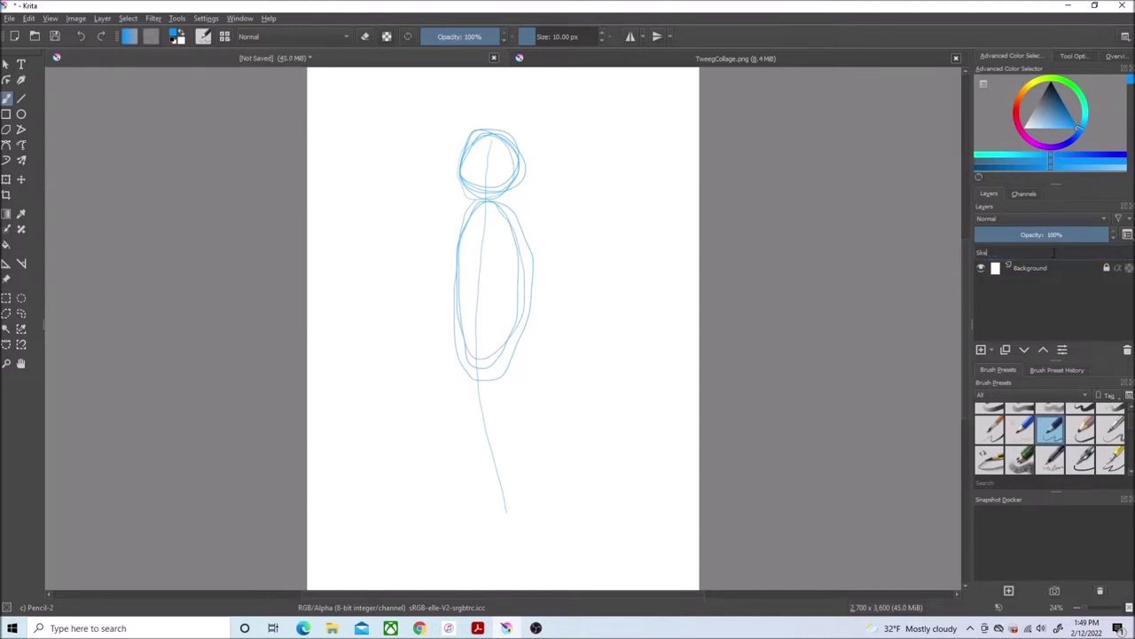
key("Return")
- Draw a vertical centre line and a curved horizontal eye line across the head circle as face guides
scroll(477, 158, "up", 3)
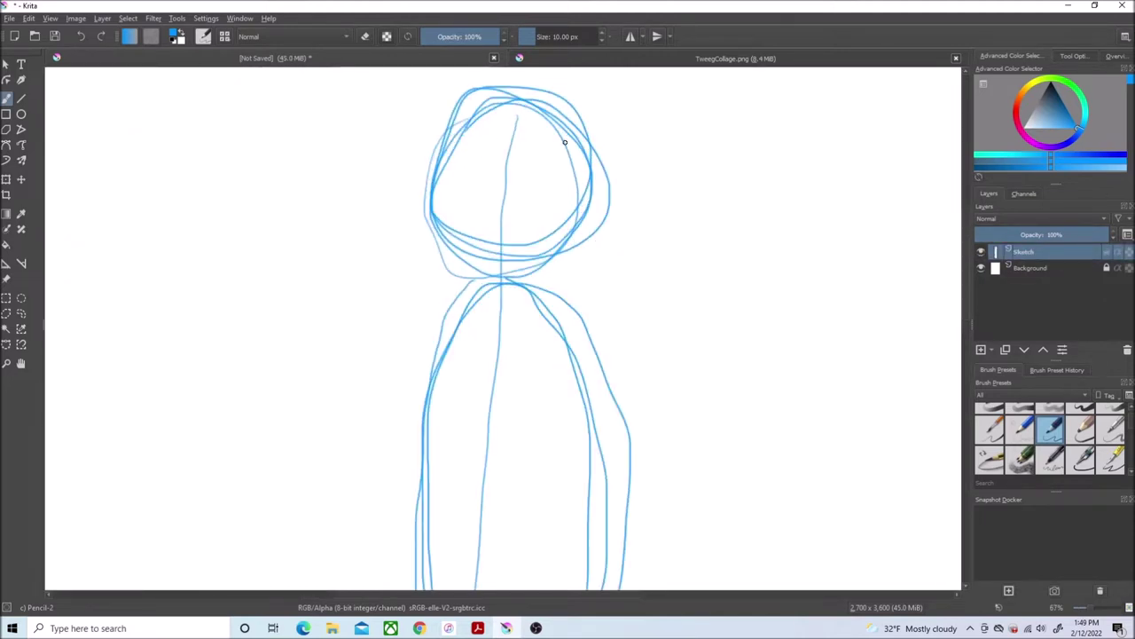
left_click_drag(506, 106, 502, 271)
left_click(560, 62)
left_click(440, 57)
mouse_move(604, 157)
left_mouse_down()
mouse_move(514, 160)
mouse_move(409, 144)
left_mouse_up()
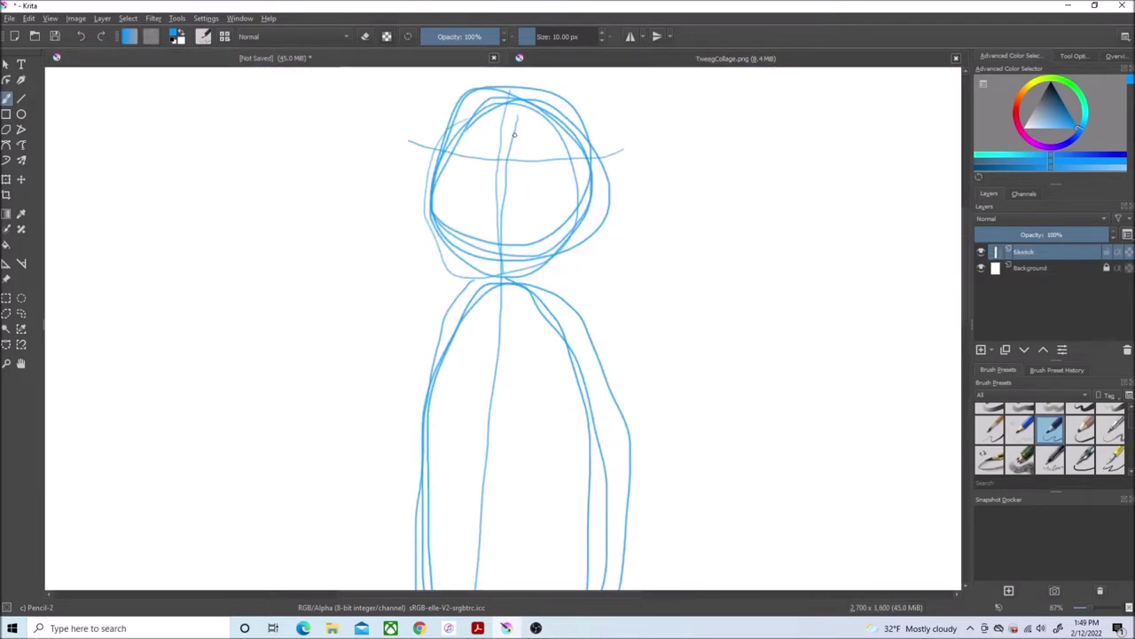
- Draw two oval eyes just above the eye line, one on each side of the centre line, following the reference collage
scroll(520, 90, "up", 4)
mouse_move(521, 270)
left_mouse_down()
mouse_move(497, 359)
mouse_move(532, 266)
left_mouse_up()
left_click(568, 62)
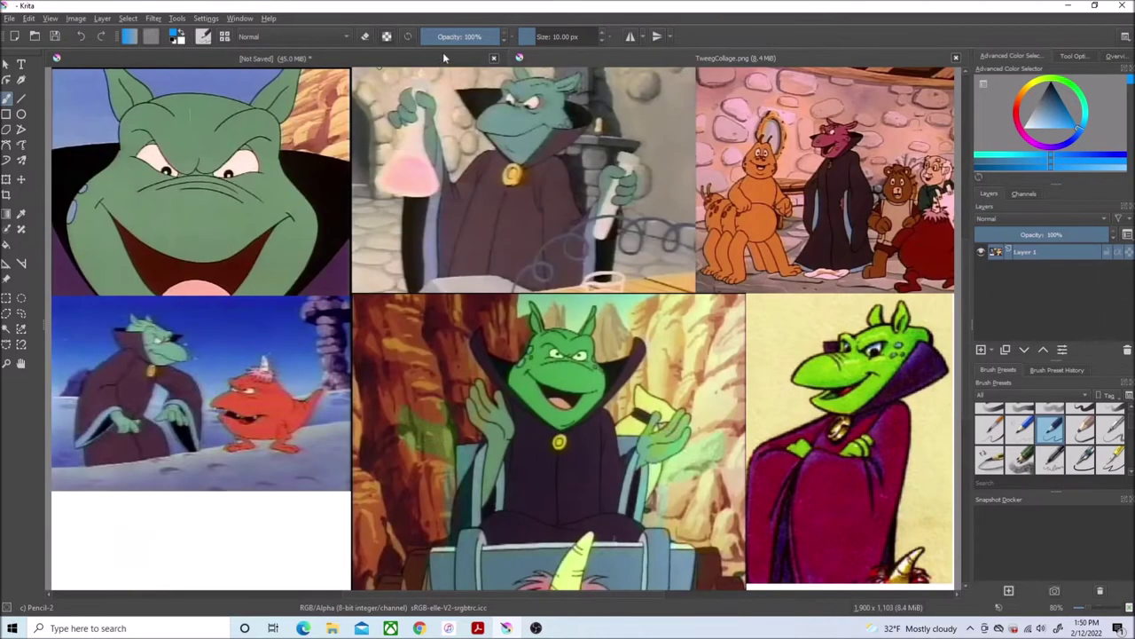
left_click(435, 55)
mouse_move(373, 241)
left_mouse_down()
mouse_move(375, 352)
mouse_move(375, 245)
left_mouse_up()
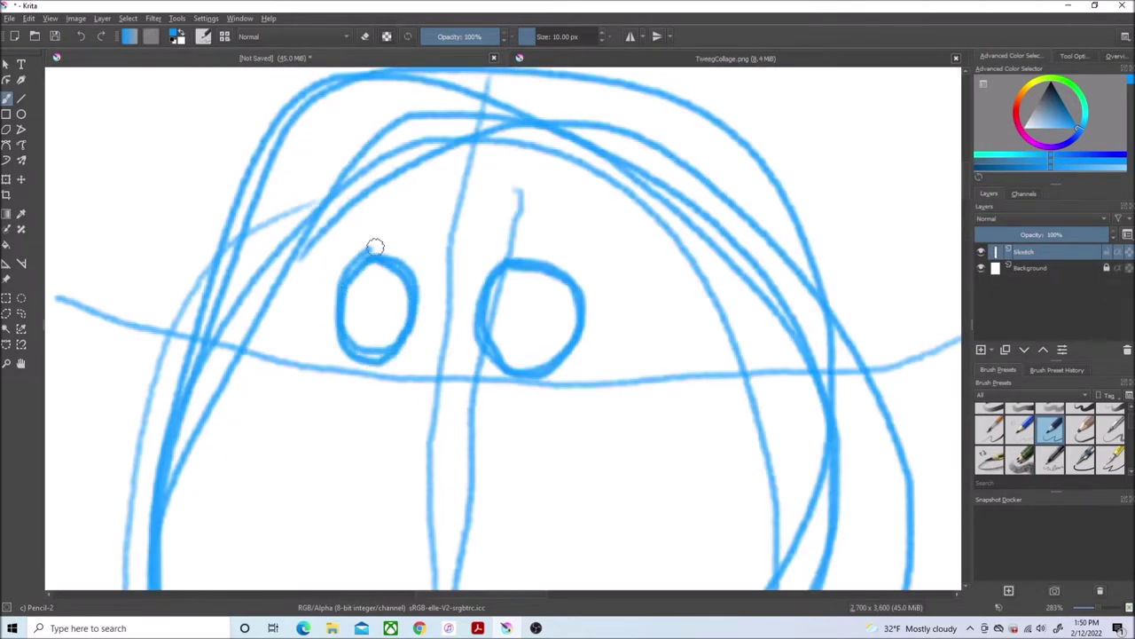
- Sketch a large rounded snout extending left from below the eyes, with the mouth line curving back across the face
left_click_drag(966, 169, 966, 181)
left_click_drag(517, 594, 499, 594)
left_click_drag(967, 181, 966, 185)
left_click(634, 62)
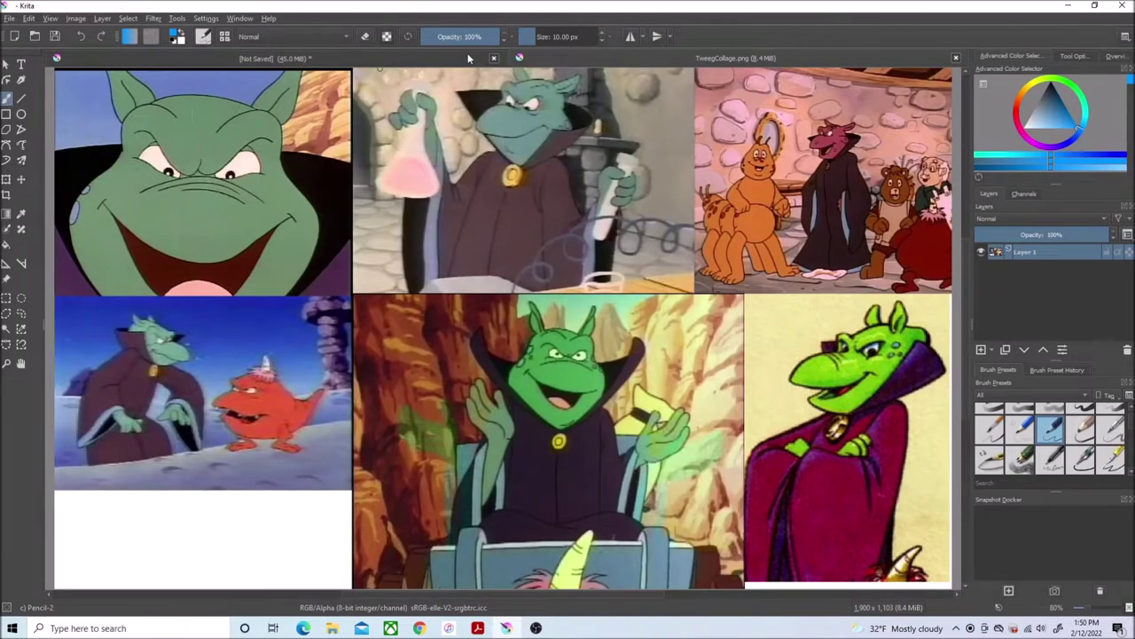
left_click(469, 58)
key("ctrl+Tab")
left_click(457, 67)
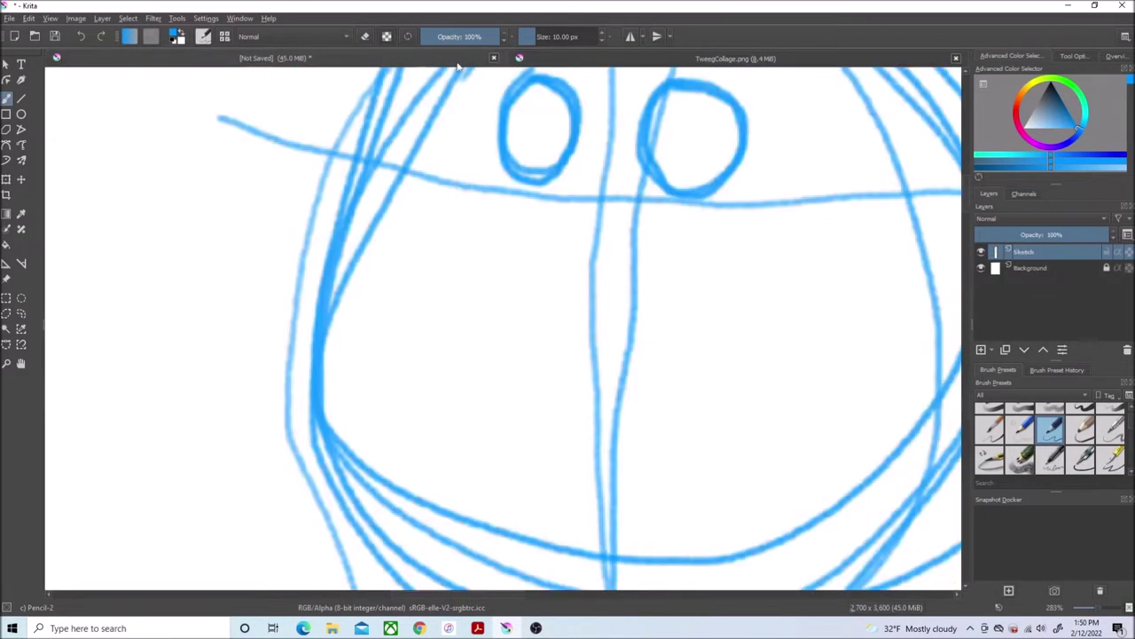
mouse_move(595, 255)
left_mouse_down()
mouse_move(577, 226)
mouse_move(420, 160)
mouse_move(235, 212)
mouse_move(143, 331)
mouse_move(274, 371)
mouse_move(564, 370)
mouse_move(692, 327)
left_mouse_up()
left_click_drag(543, 186, 617, 211)
scroll(736, 185, "down", 1)
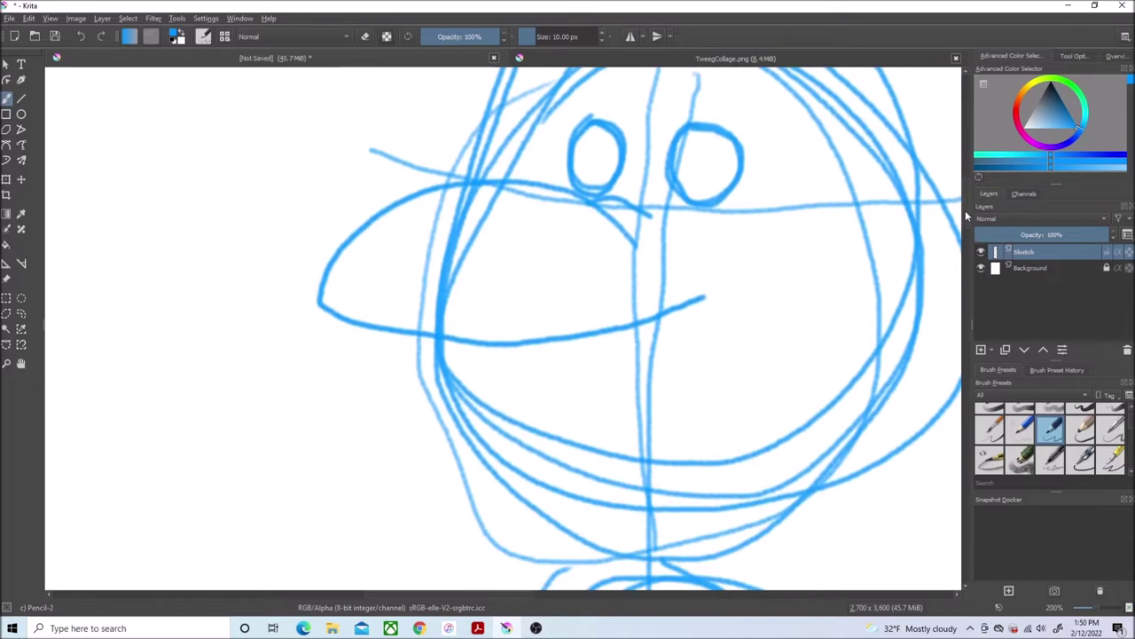
- Draw the lower jaw curving under the snout and a short lip line inside the chin, checking the reference collage
left_click(559, 58)
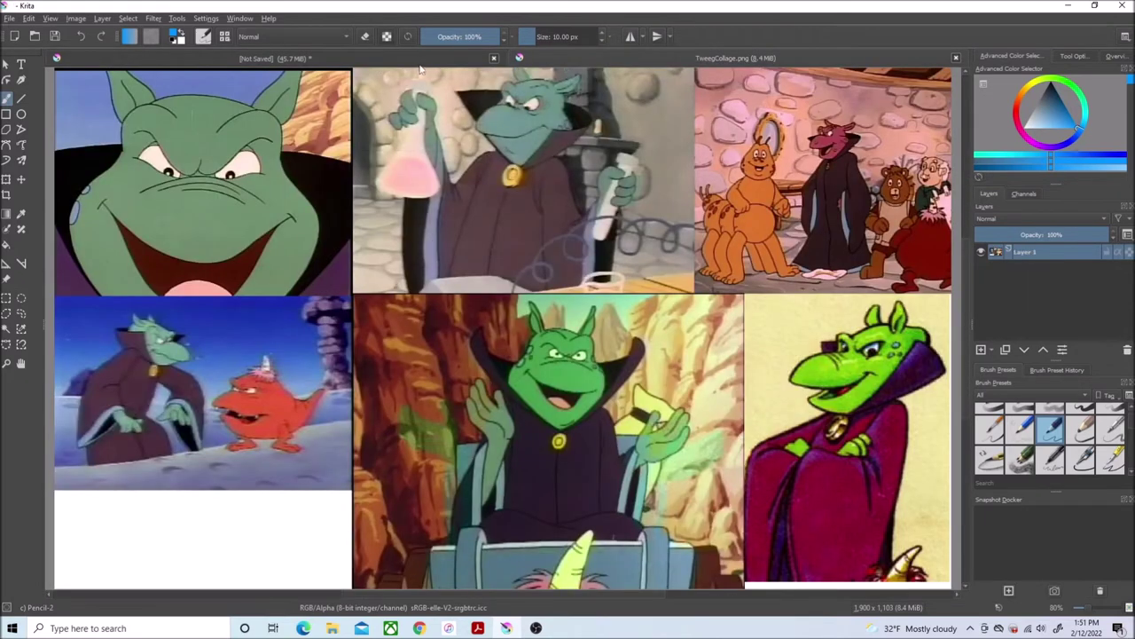
key("ctrl+Tab")
key("ctrl+Tab")
key("ctrl+Tab")
left_click_drag(530, 385, 578, 440)
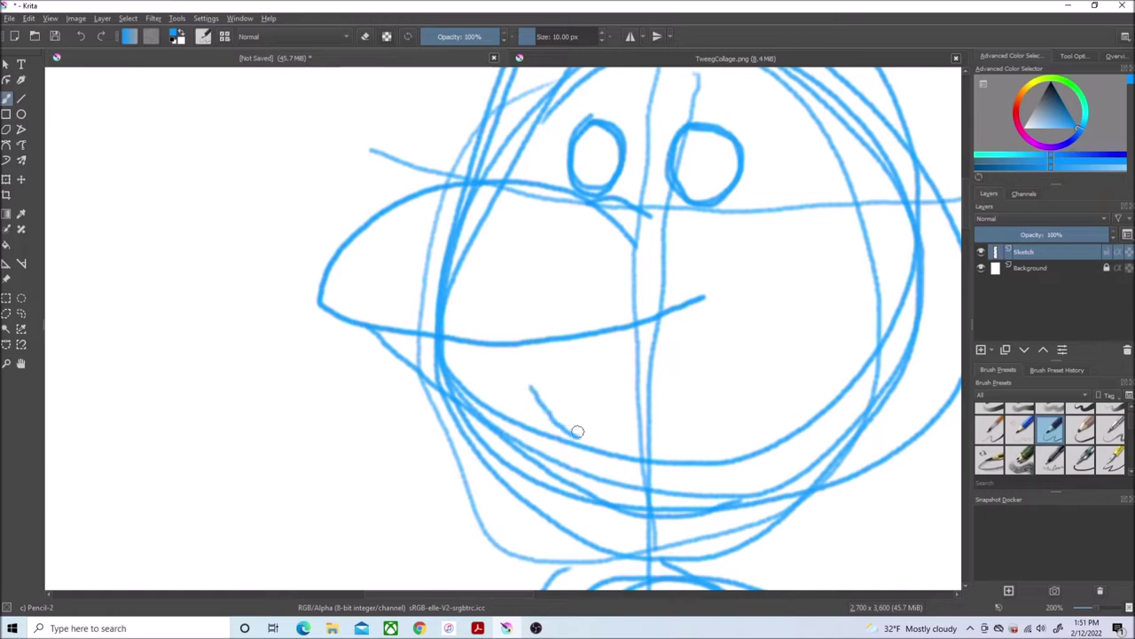
- Draw a scowling brow line across both eyes, arched brow ridges above them, and a small nostril bump on the snout
left_click_drag(967, 205, 967, 197)
scroll(773, 249, "up", 1)
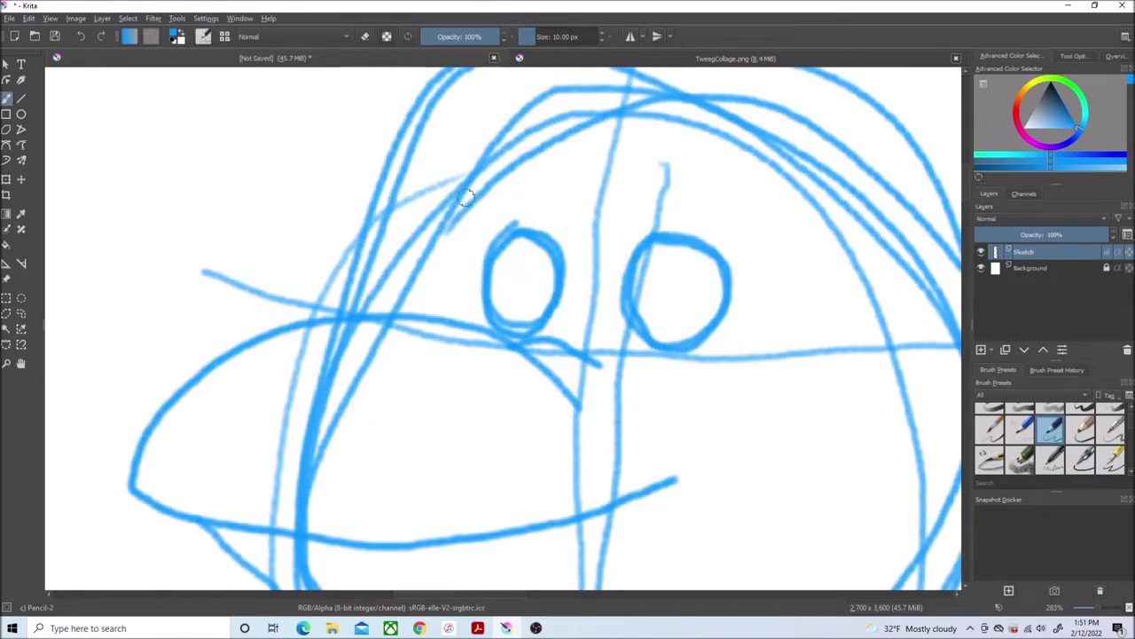
left_click(558, 61)
left_click(429, 59)
mouse_move(763, 245)
left_mouse_down()
mouse_move(600, 275)
mouse_move(509, 233)
left_mouse_up()
mouse_move(561, 201)
left_mouse_down()
mouse_move(405, 209)
mouse_move(404, 249)
left_mouse_up()
mouse_move(632, 210)
left_mouse_down()
mouse_move(672, 199)
mouse_move(831, 252)
left_mouse_up()
mouse_move(417, 282)
left_mouse_down()
mouse_move(378, 261)
mouse_move(310, 312)
left_mouse_up()
- Add a small round pupil low in each eye and a bulging cheek curve at the right side of the head
left_click_drag(698, 296, 693, 326)
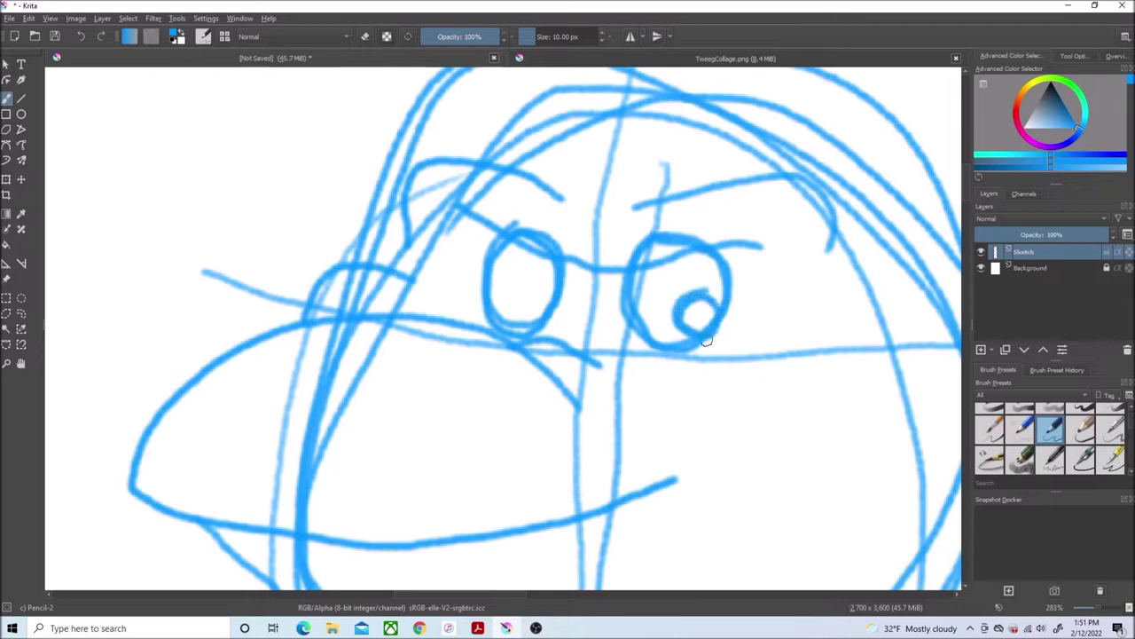
mouse_move(548, 288)
left_mouse_down()
mouse_move(534, 326)
mouse_move(535, 286)
left_mouse_up()
scroll(535, 288, "down", 2)
scroll(536, 286, "up", 1)
left_click_drag(966, 209, 964, 216)
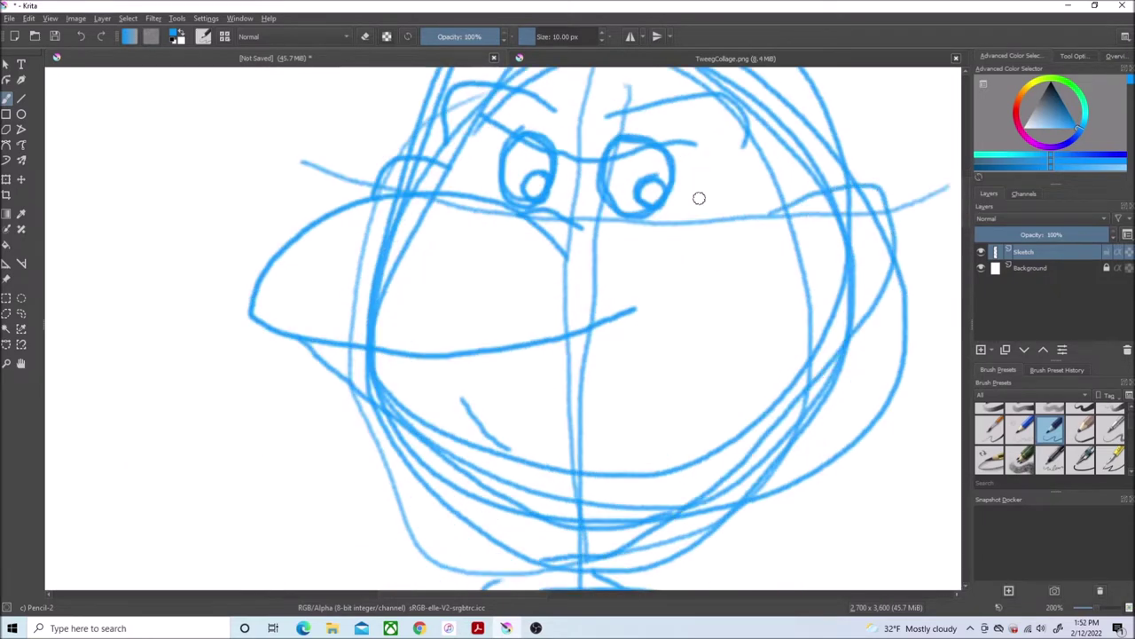
- Sketch two pointed ears on top of the head and add an inner fold line in the right ear
left_click(550, 56)
left_click(455, 58)
left_click_drag(966, 197, 968, 174)
mouse_move(675, 321)
left_mouse_down()
mouse_move(834, 217)
mouse_move(881, 227)
mouse_move(807, 310)
mouse_move(701, 330)
left_mouse_up()
mouse_move(584, 303)
left_mouse_down()
mouse_move(489, 153)
mouse_move(554, 302)
left_mouse_up()
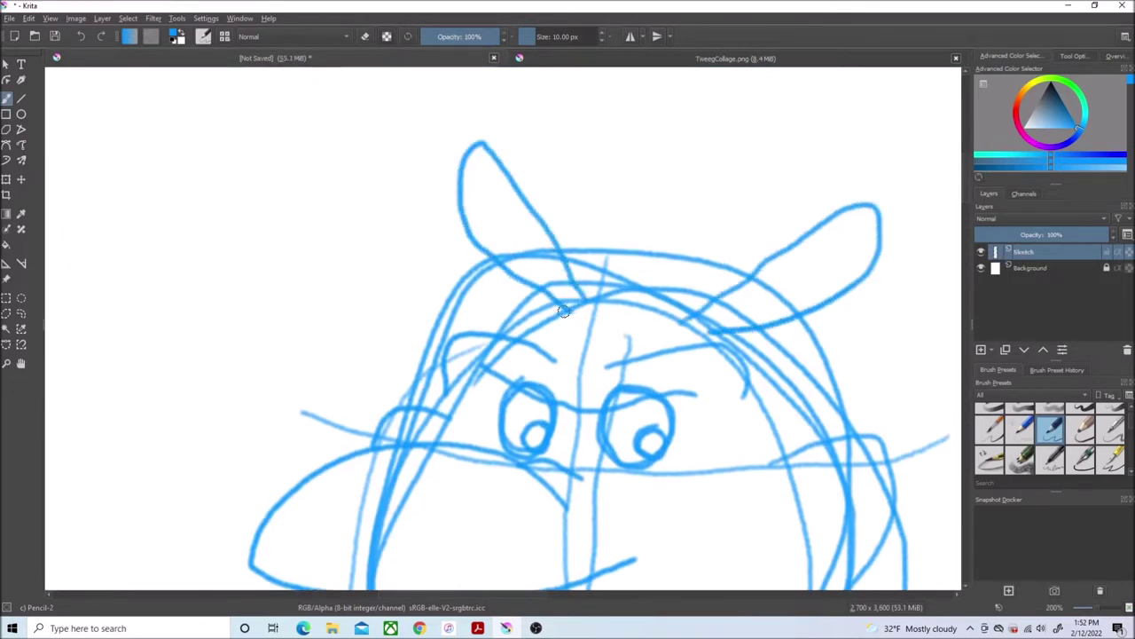
left_click(578, 59)
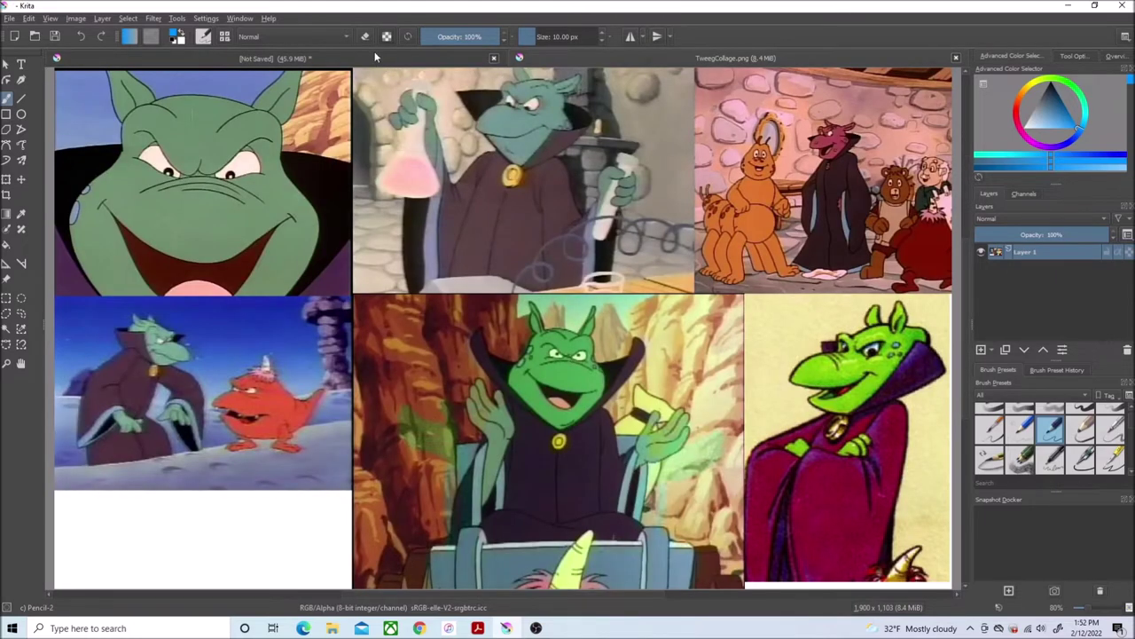
left_click(375, 57)
mouse_move(853, 231)
left_mouse_down()
mouse_move(834, 259)
mouse_move(732, 302)
left_mouse_up()
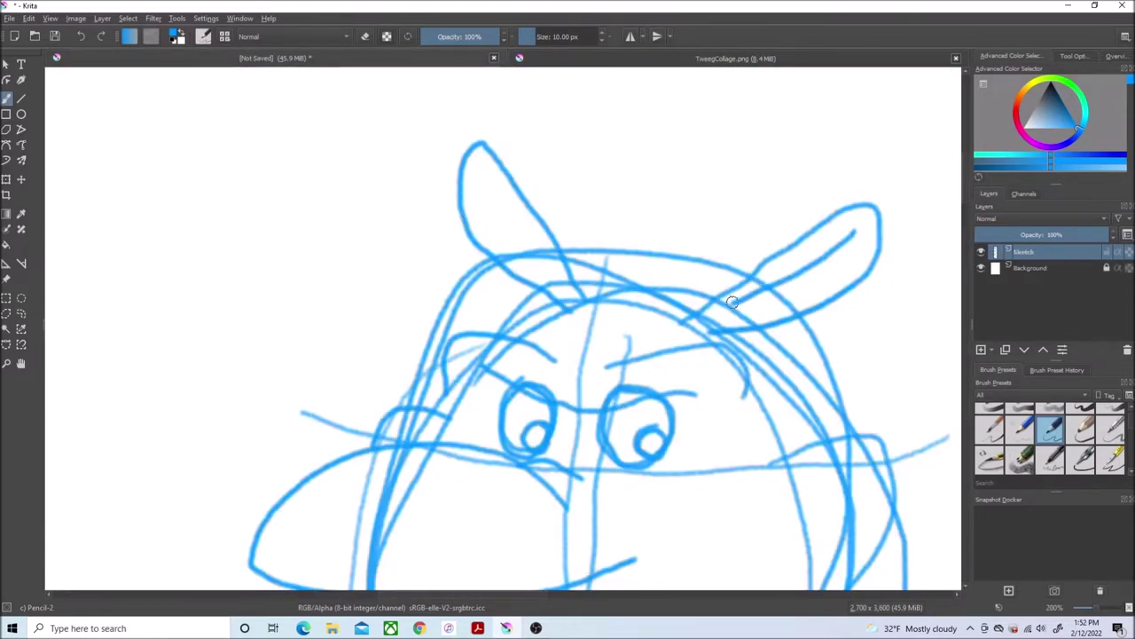
- Sketch circles for both shoulders and outward-hanging arm lines ending in square hands, undoing the stroke that bends an arm across the chest
scroll(732, 306, "down", 3)
left_click_drag(966, 203, 967, 265)
scroll(768, 327, "up", 1)
scroll(768, 327, "down", 4)
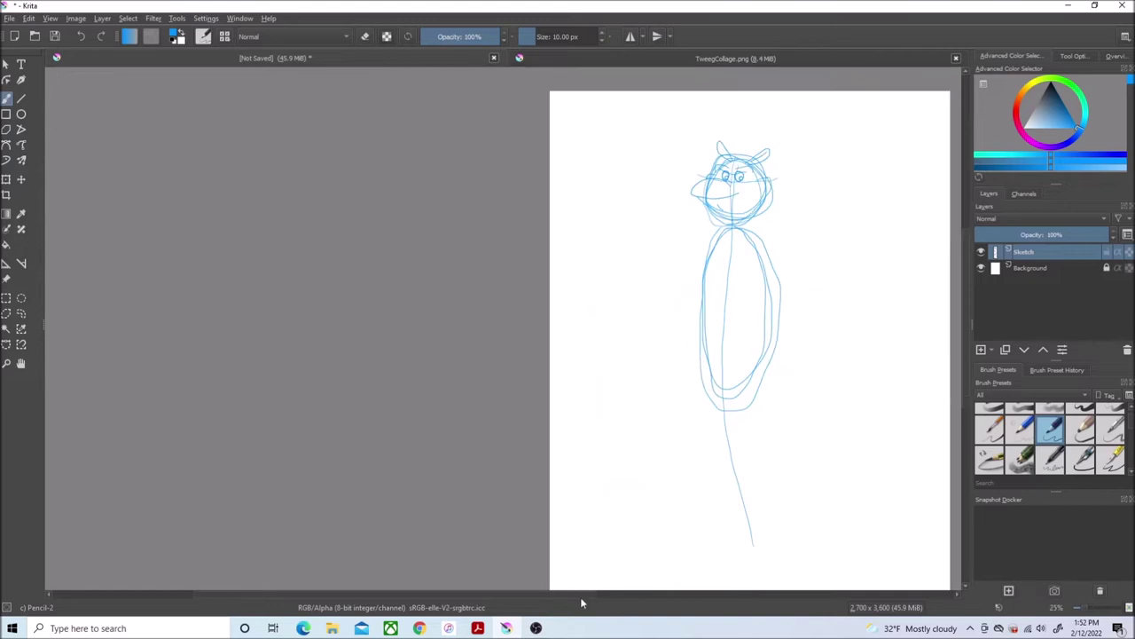
left_click_drag(581, 597, 652, 600)
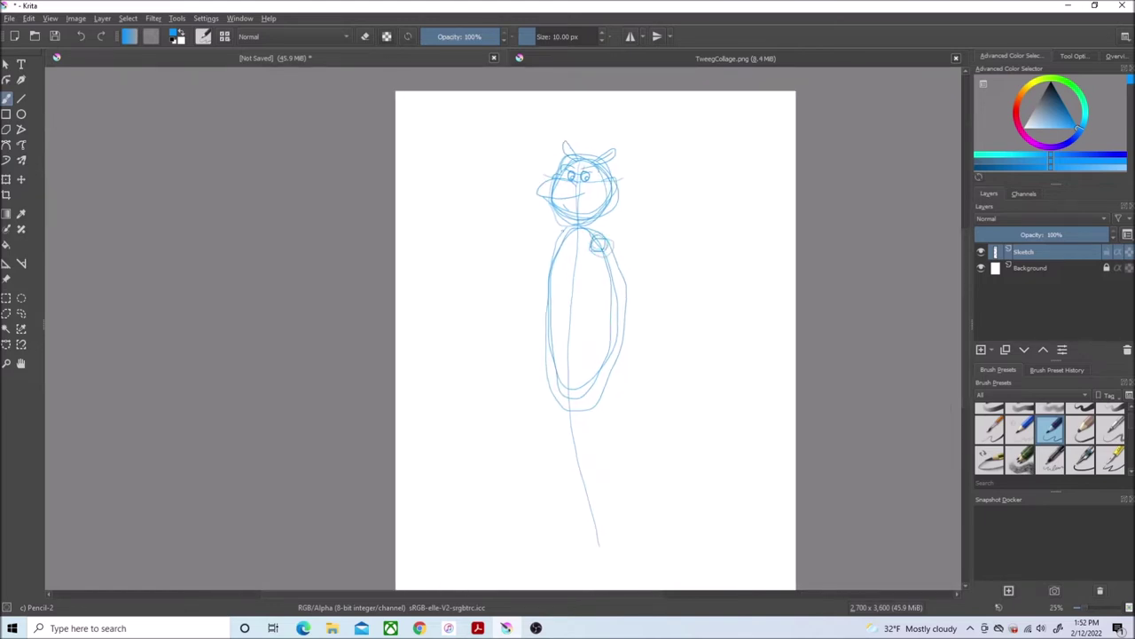
scroll(569, 234, "up", 2)
left_click_drag(967, 252, 966, 270)
scroll(876, 287, "down", 1)
left_click_drag(609, 594, 656, 612)
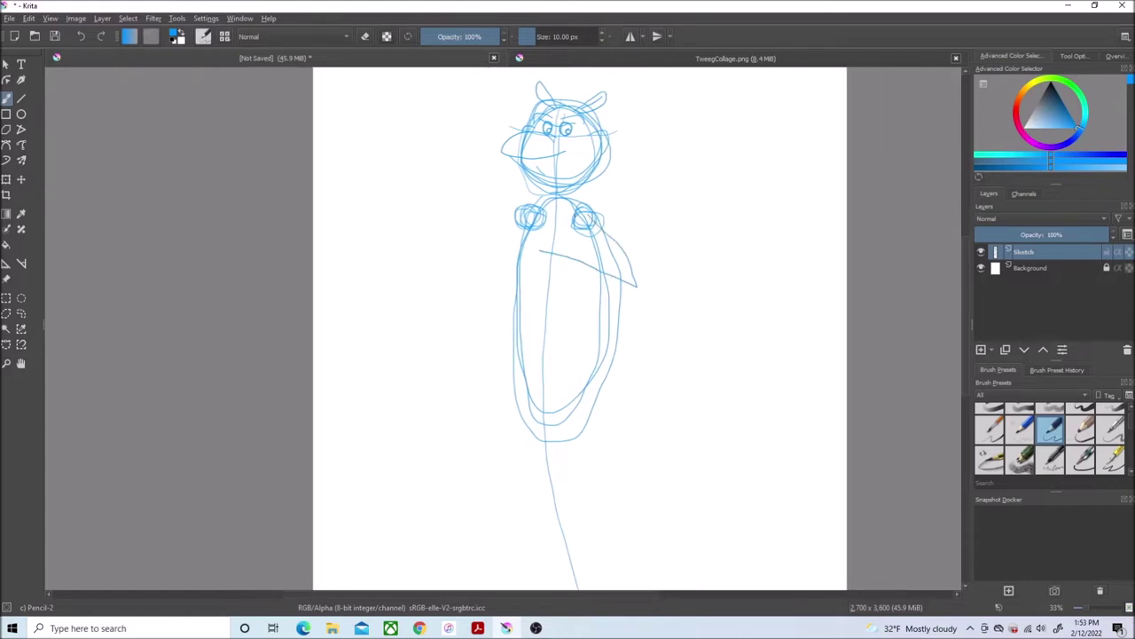
left_click(83, 36)
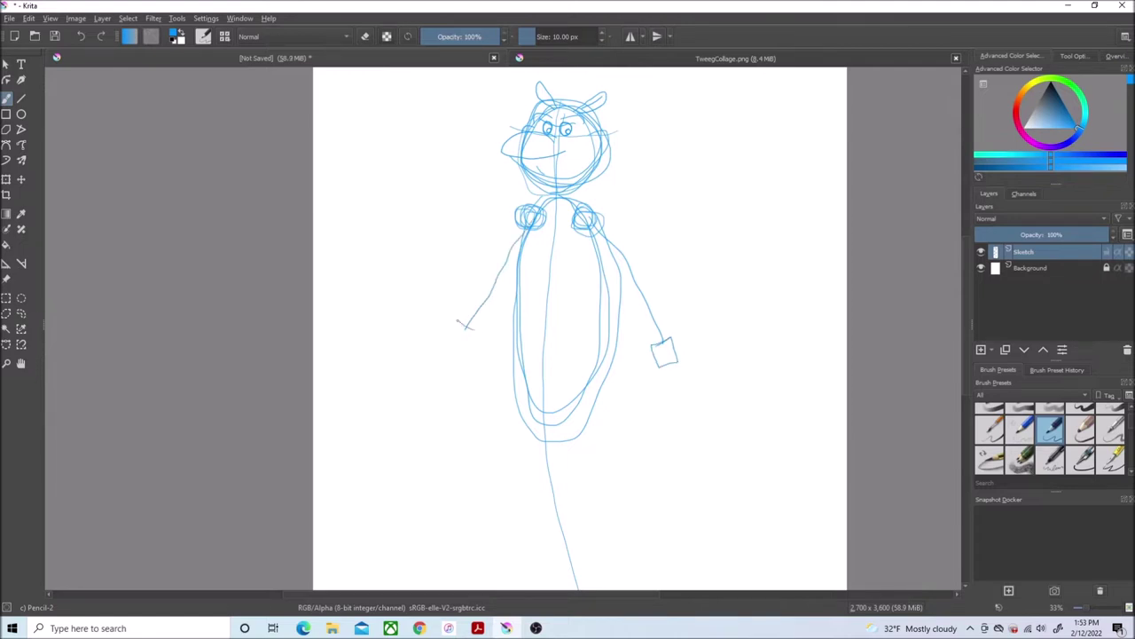
- Draw the robe's sides flaring down from the body and a wide flat oval for its hem
mouse_move(612, 248)
left_mouse_down()
mouse_move(601, 323)
mouse_move(640, 555)
left_mouse_up()
mouse_move(537, 293)
left_mouse_down()
mouse_move(458, 554)
mouse_move(664, 579)
mouse_move(479, 568)
left_mouse_up()
left_click(582, 60)
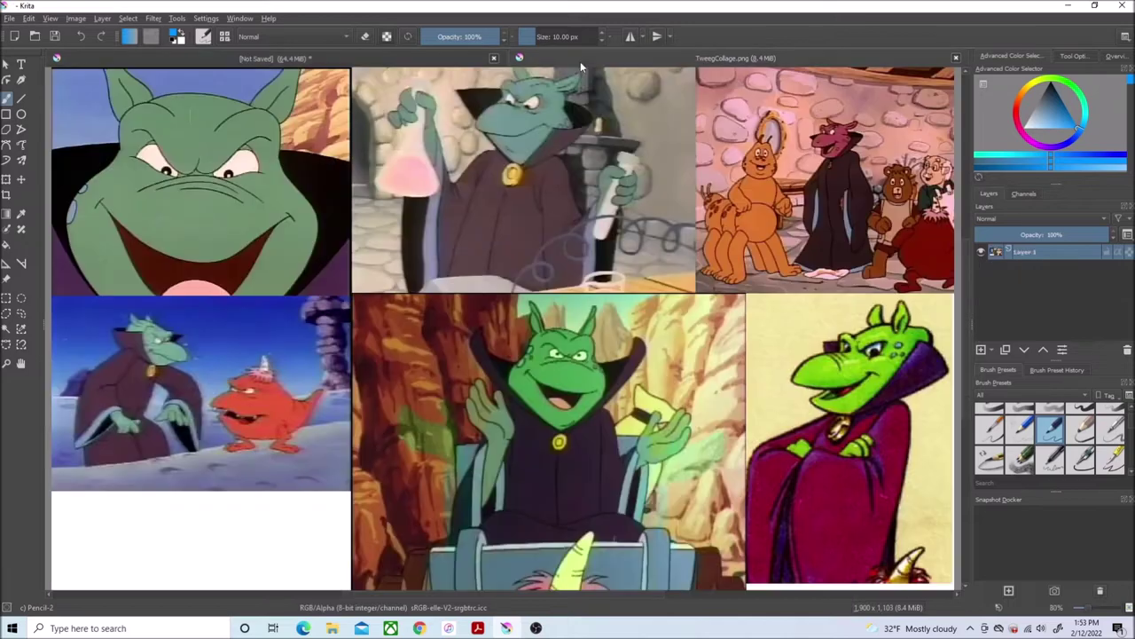
left_click(439, 55)
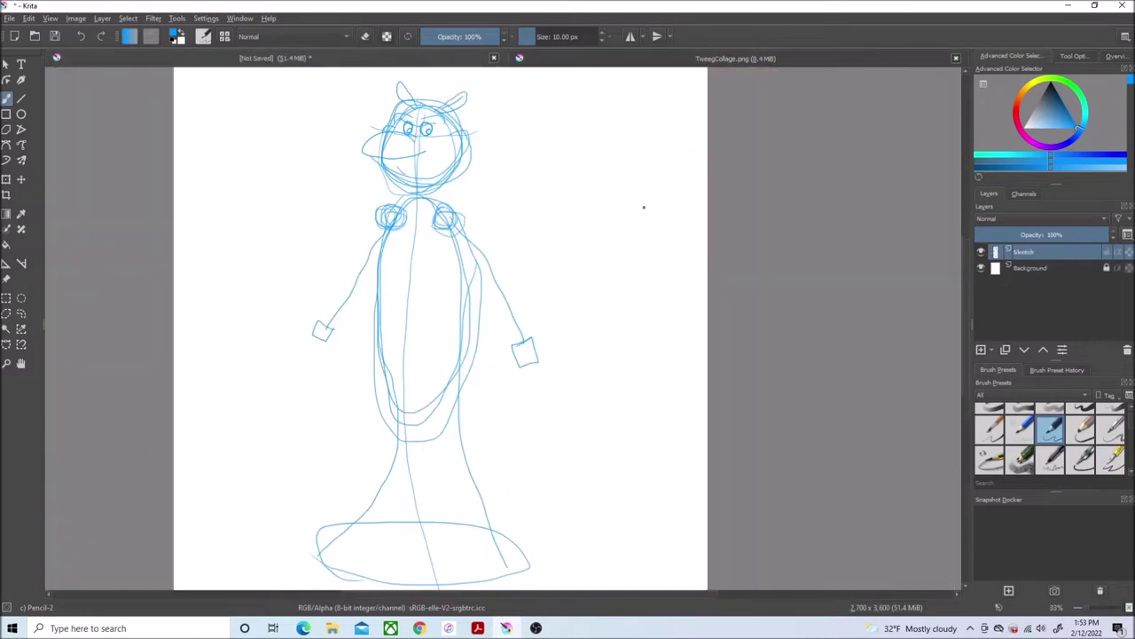
- Mark the corner of the mouth and sketch the cape's wide collar behind the head and down its right side to the neck
scroll(413, 133, "up", 2)
left_click(573, 62)
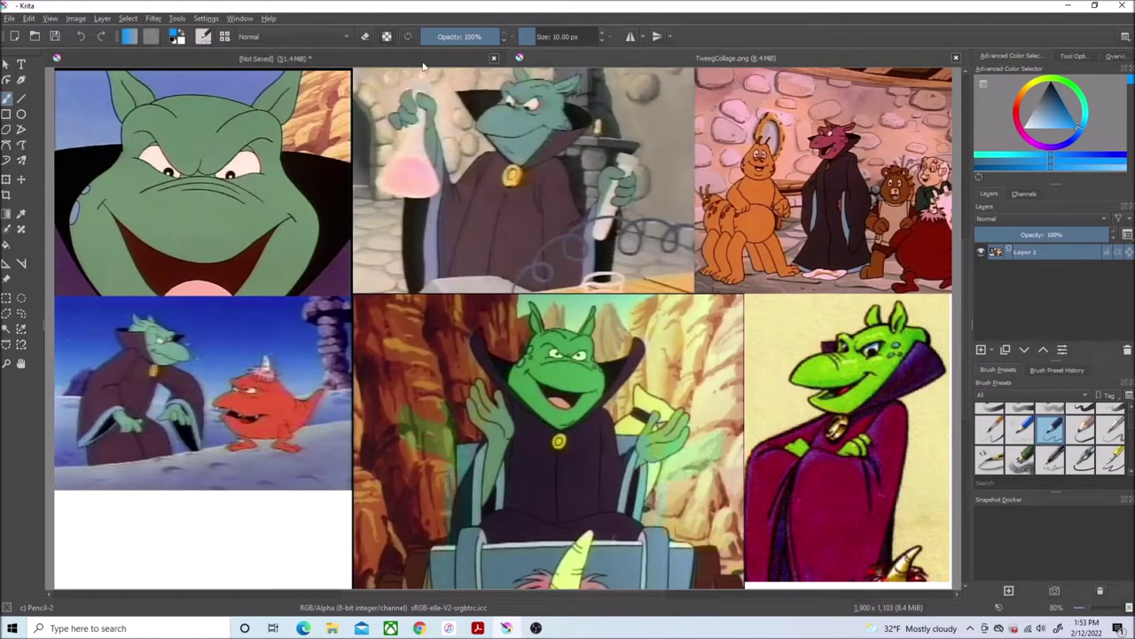
left_click(424, 60)
scroll(803, 180, "up", 3)
left_click_drag(404, 223, 410, 232)
mouse_move(476, 197)
left_mouse_down()
mouse_move(634, 169)
mouse_move(368, 95)
mouse_move(83, 148)
left_mouse_up()
left_click_drag(468, 210, 366, 460)
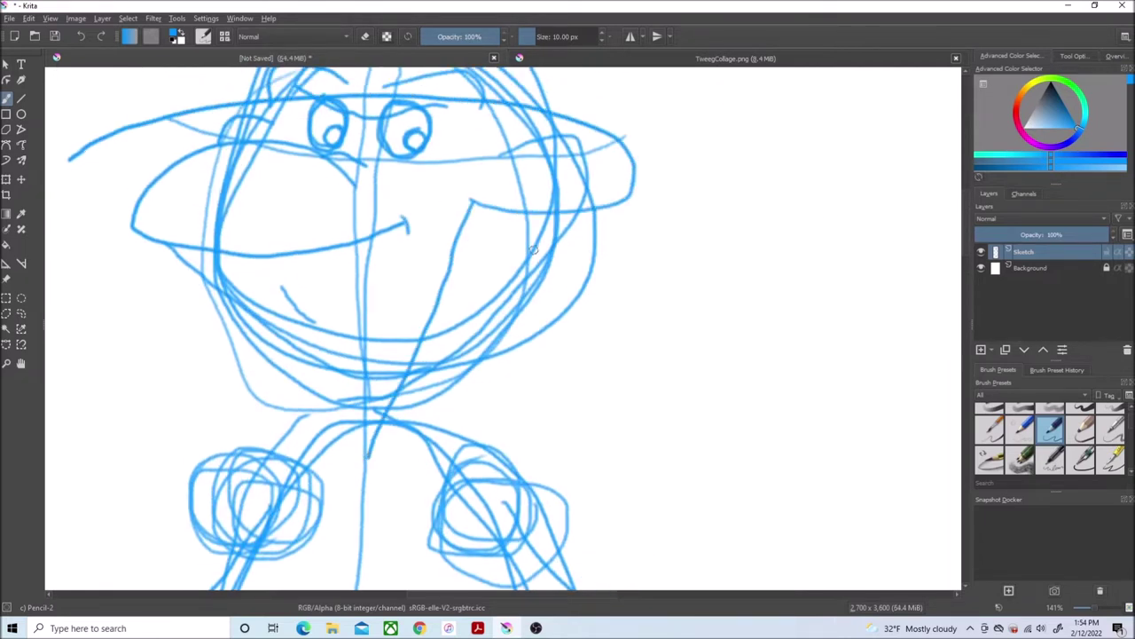
mouse_move(615, 229)
left_mouse_down()
mouse_move(362, 493)
mouse_move(367, 440)
left_mouse_up()
- Draw the collar's left side down to the neck and add a round clasp of two concentric circles below it
left_click(736, 60)
left_click(414, 60)
mouse_move(71, 160)
left_mouse_down()
mouse_move(247, 326)
mouse_move(359, 486)
mouse_move(335, 523)
mouse_move(346, 499)
mouse_move(354, 508)
left_mouse_up()
left_click(617, 62)
left_click(424, 62)
- Outline both arms with lines on each side of the guide strokes, running between the shoulders and the square hands
scroll(870, 273, "down", 3)
left_click_drag(966, 227, 966, 294)
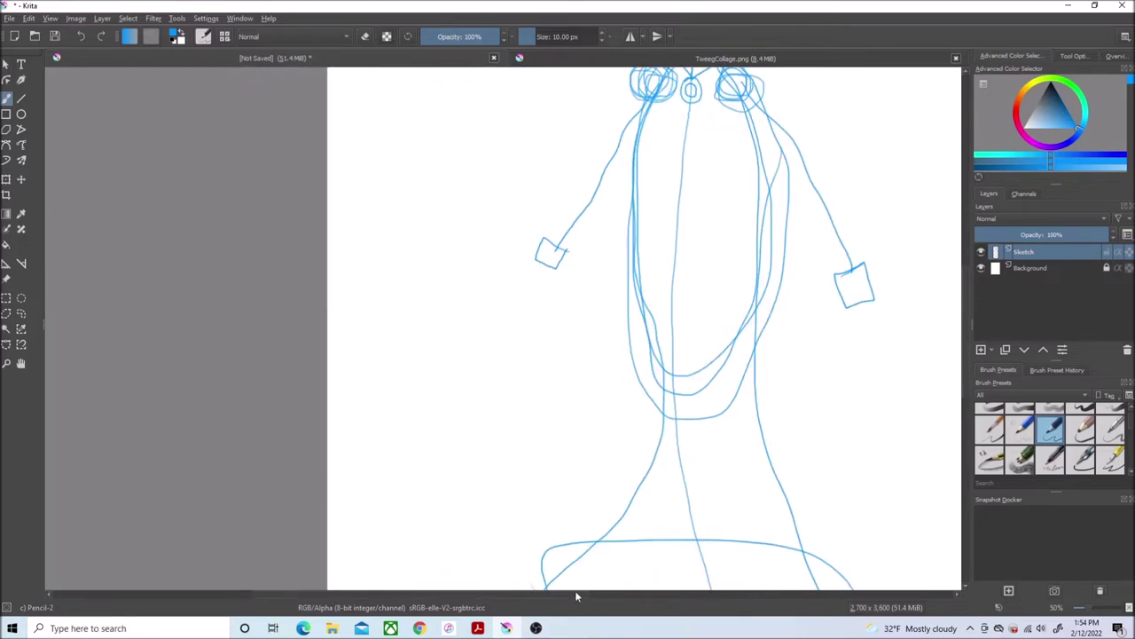
left_click_drag(574, 594, 655, 593)
scroll(710, 296, "up", 1)
left_click_drag(966, 290, 967, 264)
left_click_drag(603, 335, 489, 138)
left_click_drag(589, 375, 471, 175)
left_click_drag(302, 159, 203, 345)
left_click_drag(336, 173, 234, 342)
- Draw long drooping sleeve openings at both forearms and curved sleeve edges rising from their tips to the shoulders
mouse_move(600, 330)
left_mouse_down()
mouse_move(558, 387)
mouse_move(599, 473)
mouse_move(602, 331)
left_mouse_up()
left_click(674, 62)
left_click(413, 62)
left_click_drag(525, 480, 435, 157)
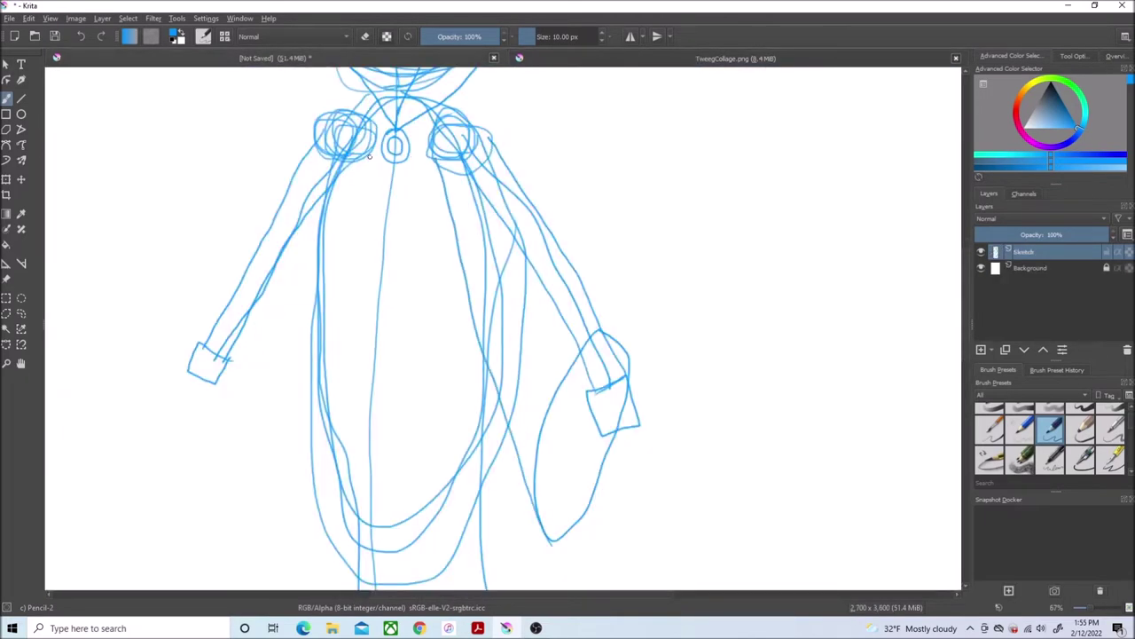
mouse_move(239, 289)
left_mouse_down()
mouse_move(239, 381)
mouse_move(280, 443)
mouse_move(245, 289)
left_mouse_up()
left_click_drag(264, 474, 353, 147)
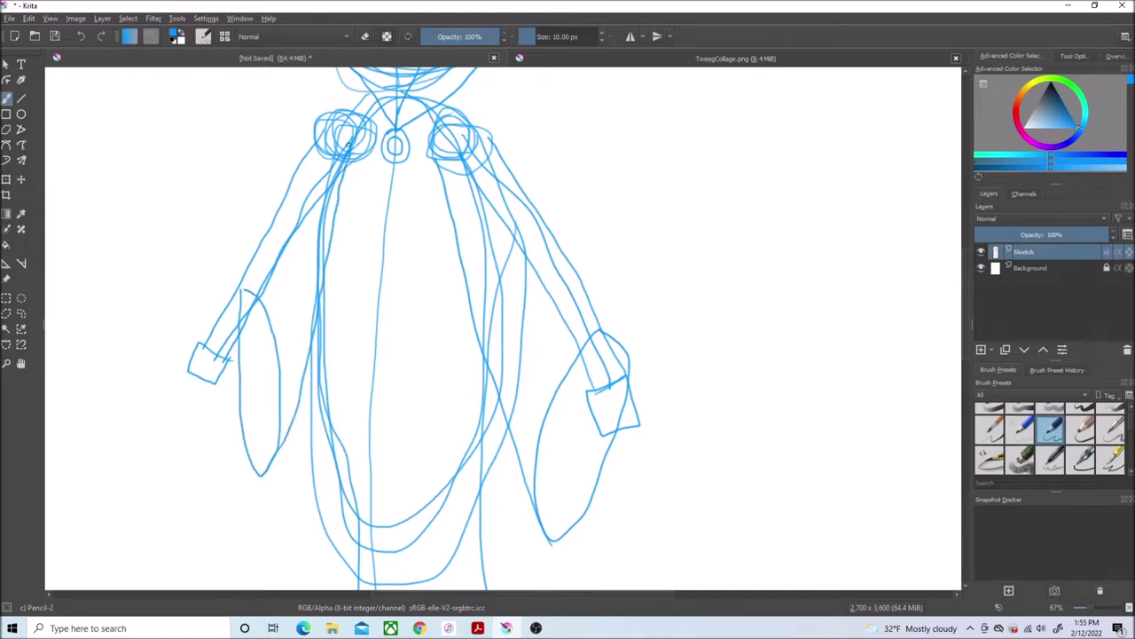
- Draw an outer robe edge from the left side of the body down to the hem
scroll(285, 190, "down", 1)
left_click_drag(965, 278, 965, 295)
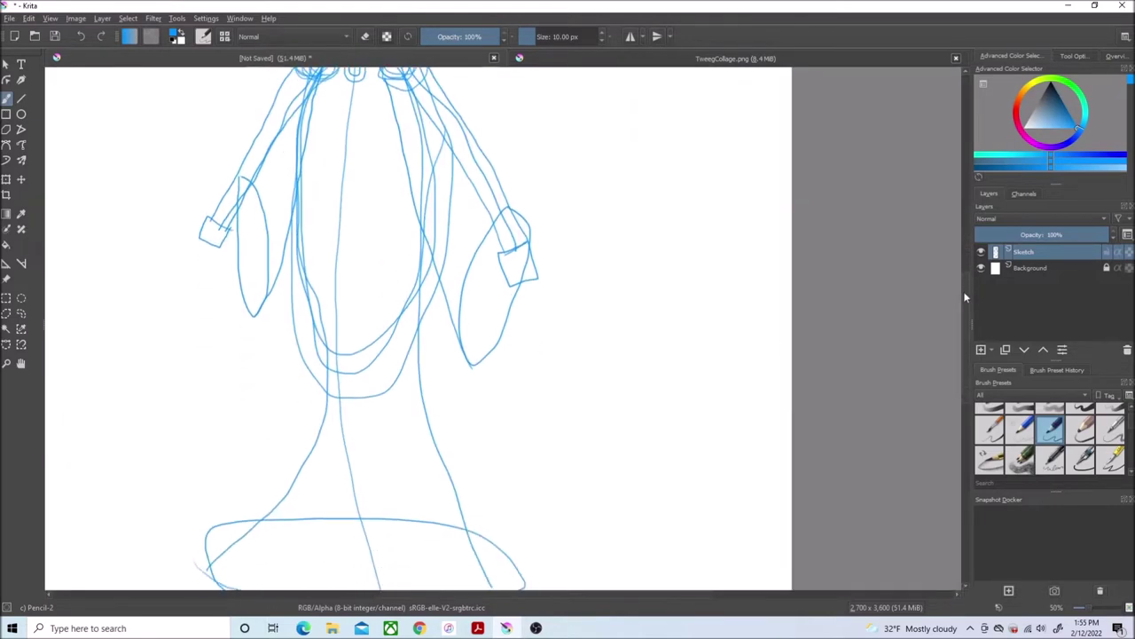
mouse_move(297, 253)
left_mouse_down()
mouse_move(258, 435)
mouse_move(197, 552)
left_mouse_up()
- Draw small circles for the three fingertips and the thumb tip around the square hand on the right arm
scroll(572, 223, "up", 4)
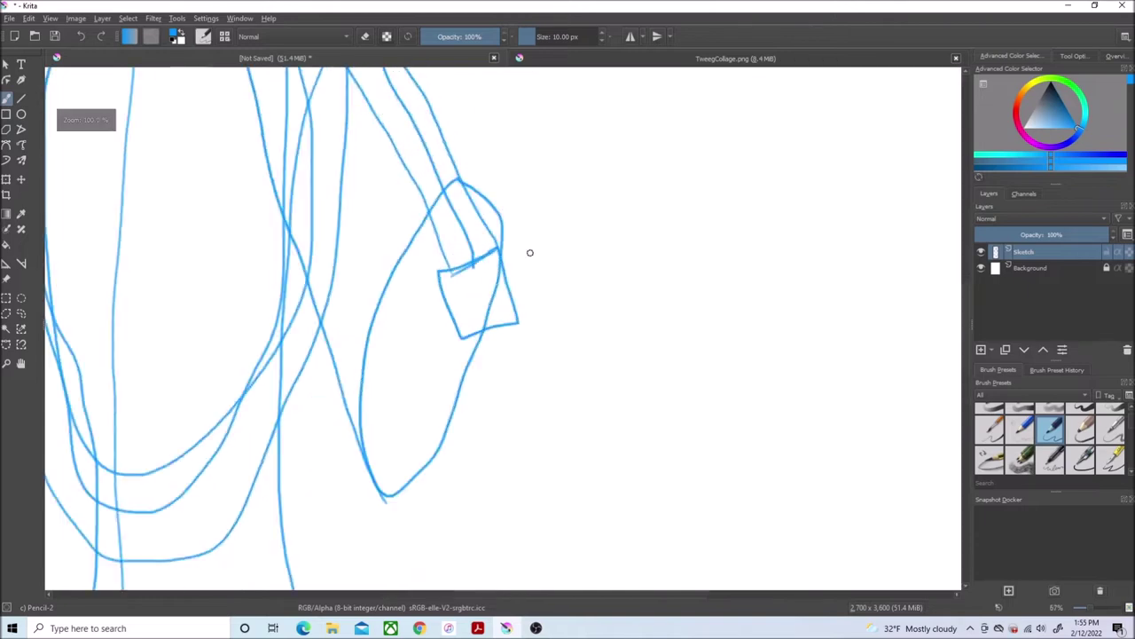
left_click(648, 60)
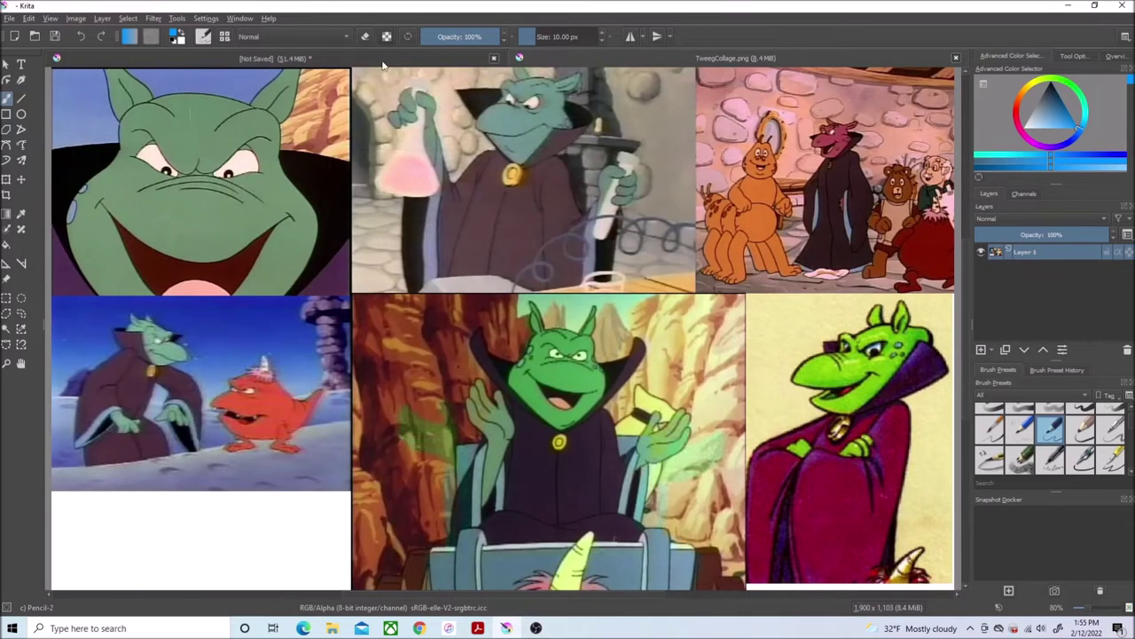
left_click(384, 62)
mouse_move(523, 429)
left_mouse_down()
mouse_move(520, 417)
mouse_move(496, 461)
mouse_move(467, 447)
left_mouse_up()
mouse_move(381, 338)
left_mouse_down()
mouse_move(400, 373)
mouse_move(376, 339)
left_mouse_up()
- Connect the finger and thumb tips to the right arm's square palm with finger outlines
left_click_drag(381, 359, 411, 257)
left_click_drag(541, 363, 546, 452)
left_click_drag(517, 373, 516, 443)
mouse_move(483, 383)
left_mouse_down()
mouse_move(476, 466)
mouse_move(441, 402)
left_mouse_up()
left_click_drag(503, 438, 483, 399)
mouse_move(403, 362)
left_mouse_down()
mouse_move(411, 346)
mouse_move(439, 405)
left_mouse_up()
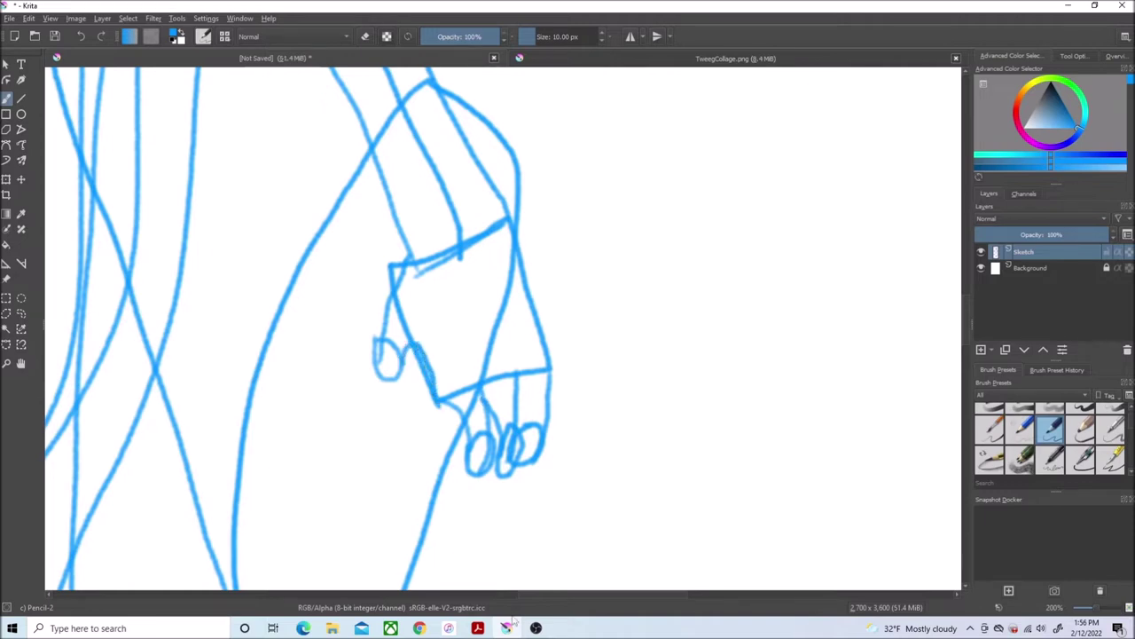
- Sketch a thumb and three fingers with rounded tips on the left arm's square palm
left_click_drag(497, 595, 329, 595)
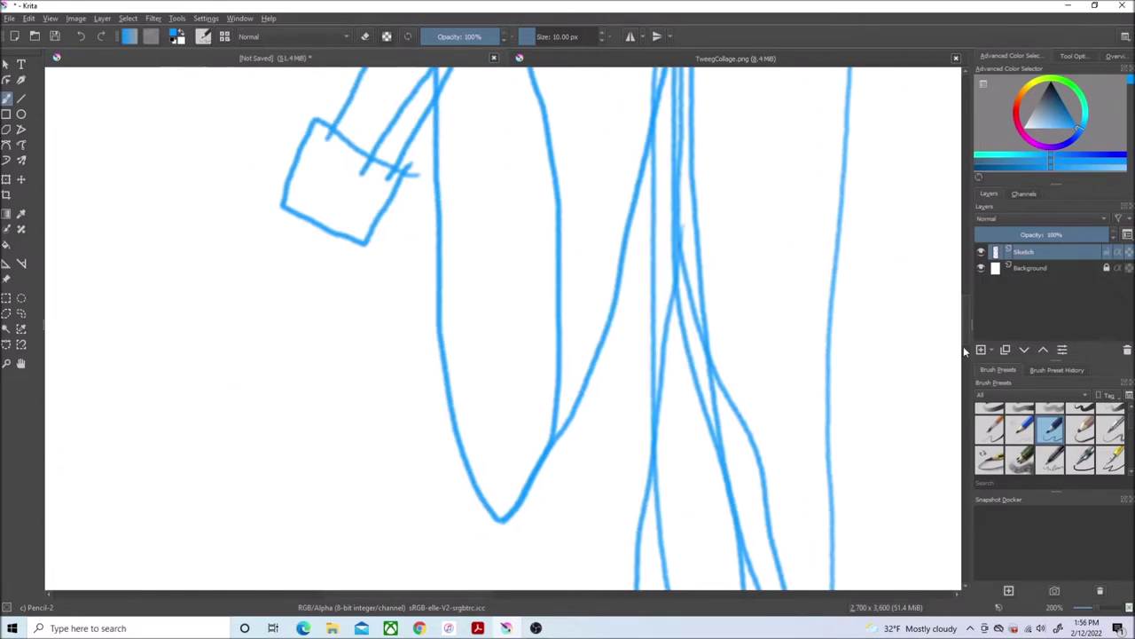
left_click_drag(965, 342, 964, 335)
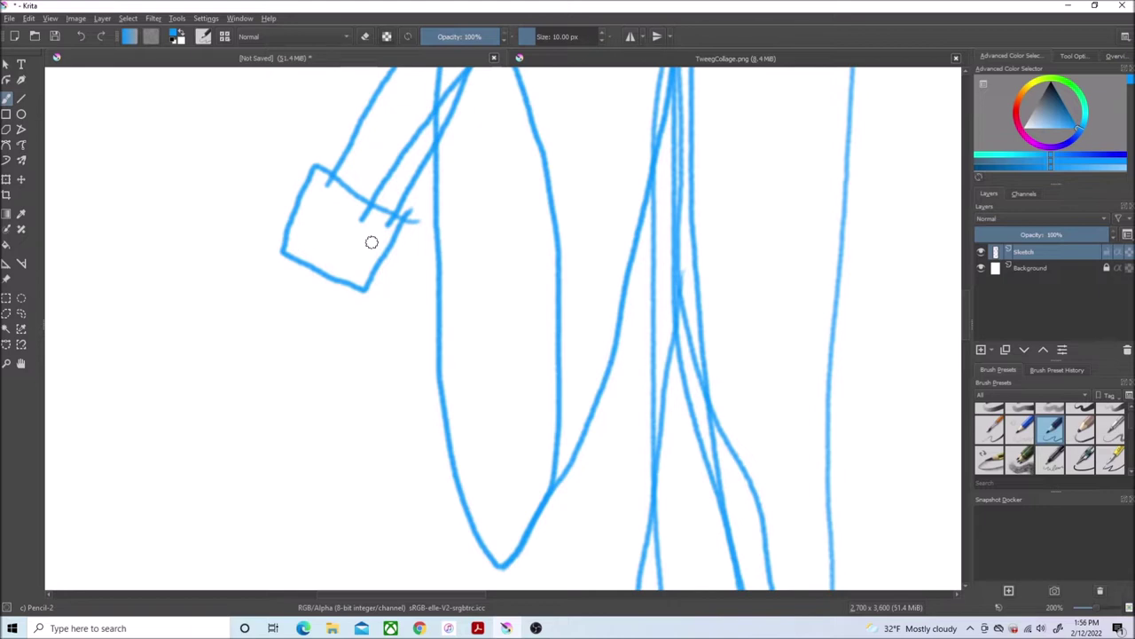
left_click_drag(315, 169, 278, 196)
mouse_move(370, 282)
left_mouse_down()
mouse_move(332, 322)
mouse_move(269, 308)
mouse_move(300, 316)
left_mouse_up()
mouse_move(304, 265)
left_mouse_down()
mouse_move(251, 302)
mouse_move(289, 291)
mouse_move(285, 255)
left_mouse_up()
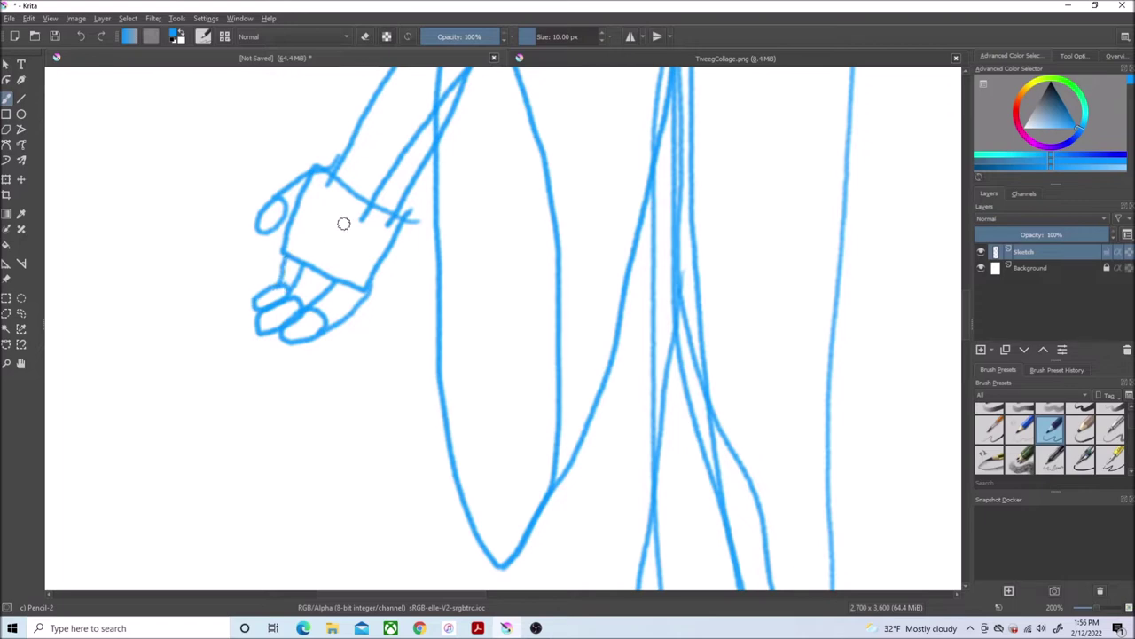
- Add a further curved edge line along the drooping sleeve opening on each arm
scroll(688, 274, "down", 5)
scroll(834, 268, "up", 3)
scroll(865, 271, "down", 1)
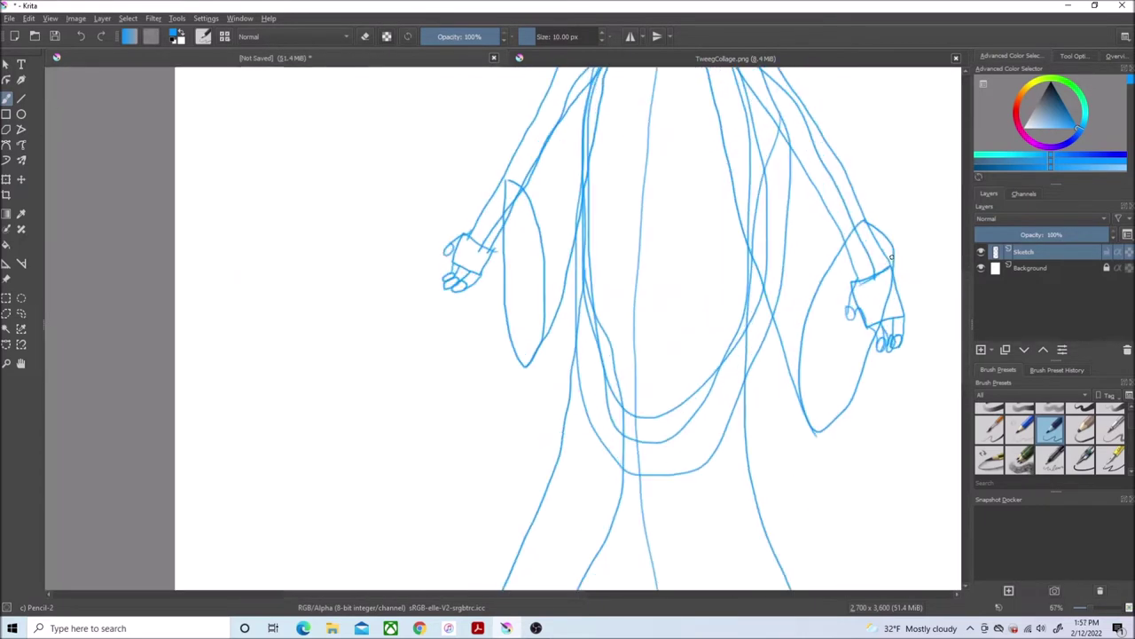
mouse_move(859, 190)
left_mouse_down()
mouse_move(796, 291)
mouse_move(781, 378)
left_mouse_up()
mouse_move(484, 211)
left_mouse_down()
mouse_move(495, 323)
mouse_move(476, 207)
mouse_move(556, 358)
left_mouse_up()
- After checking the reference collage, draw an outer edge on the robe skirt's right side and a second curve just above the hem
left_click(612, 60)
left_click(440, 60)
scroll(750, 418, "down", 3)
left_click_drag(848, 550, 865, 388)
scroll(852, 389, "up", 3)
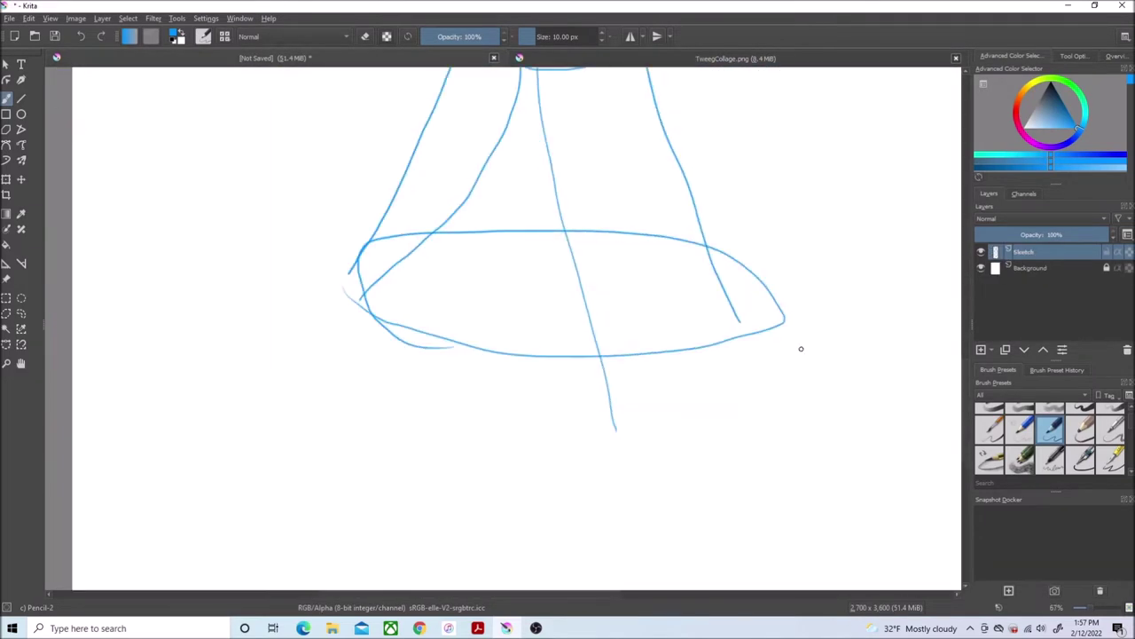
mouse_move(770, 291)
left_mouse_down()
mouse_move(652, 69)
mouse_move(577, 327)
mouse_move(346, 243)
left_mouse_up()
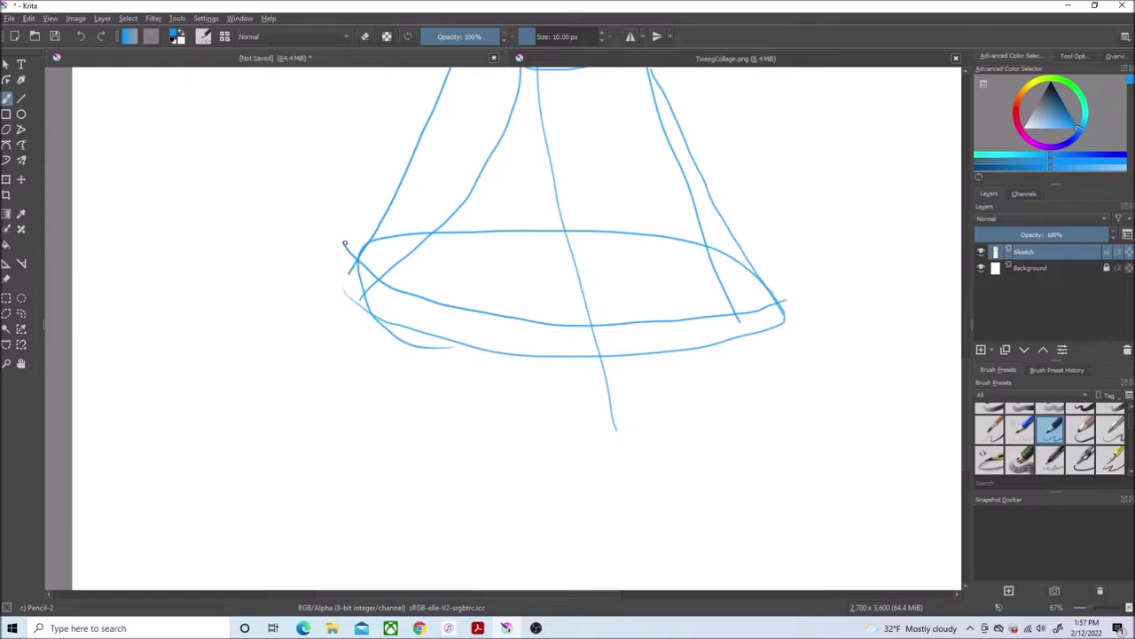
- Check the reference collage and draw the robe's front line from the medallion down past the hem
scroll(890, 279, "down", 1)
scroll(889, 279, "down", 1)
left_click_drag(968, 346, 968, 311)
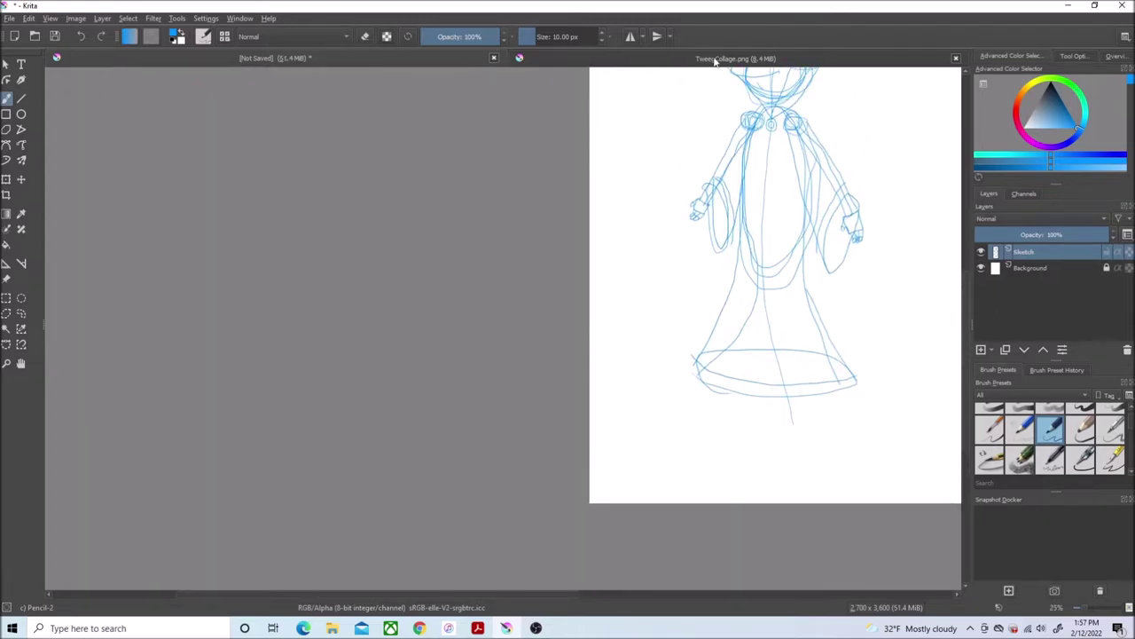
left_click(712, 62)
left_click(447, 59)
left_click_drag(356, 134, 328, 406)
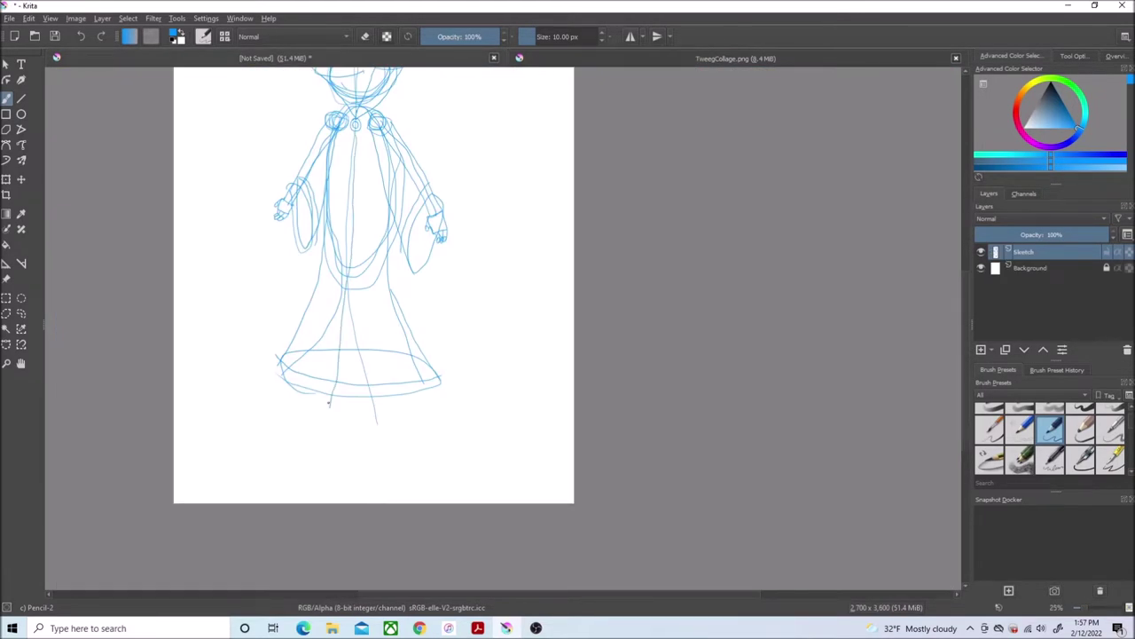
- Draw three small circles for the spots on the right cheek and compare them with the reference collage
scroll(328, 404, "up", 8)
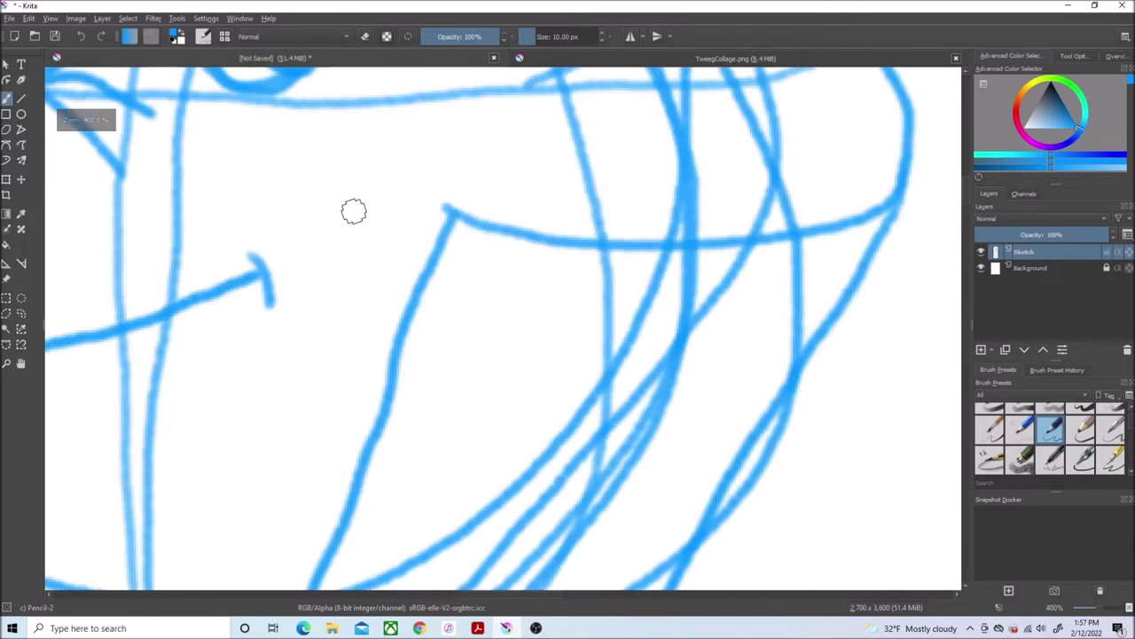
left_click_drag(373, 173, 380, 175)
mouse_move(486, 161)
left_mouse_down()
mouse_move(470, 162)
mouse_move(483, 162)
left_mouse_up()
left_click_drag(406, 254, 381, 260)
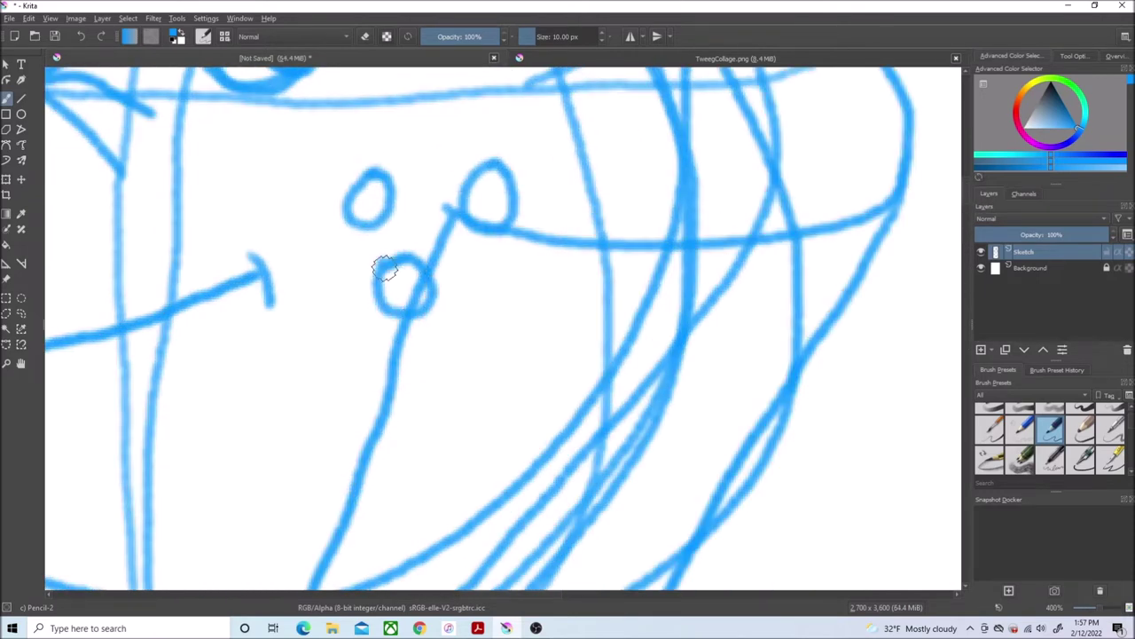
left_click(705, 60)
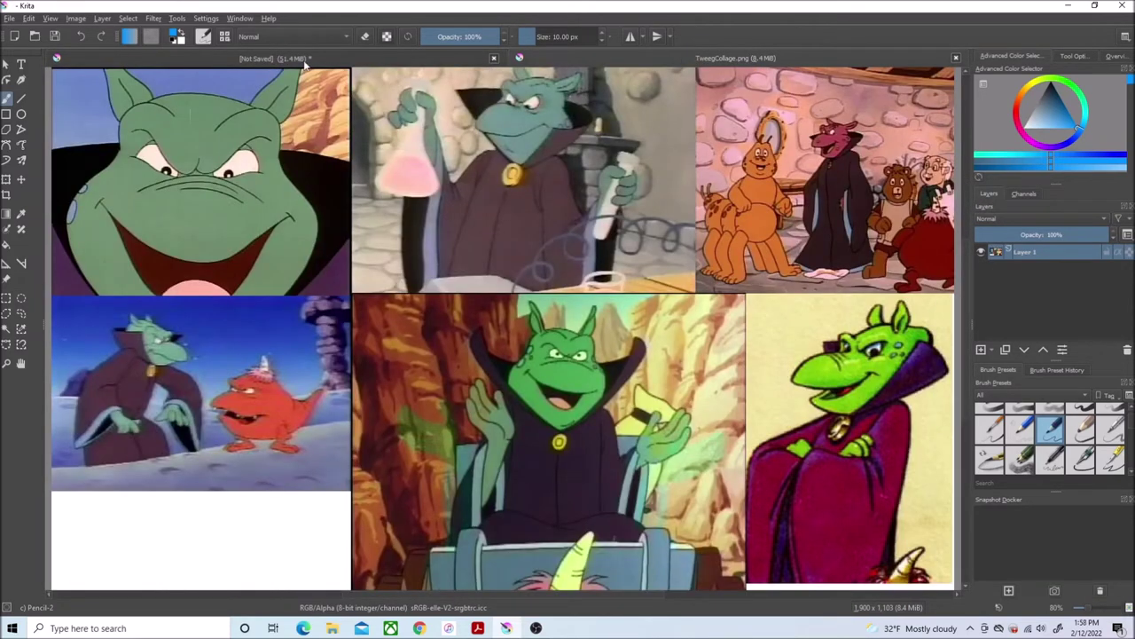
left_click(304, 60)
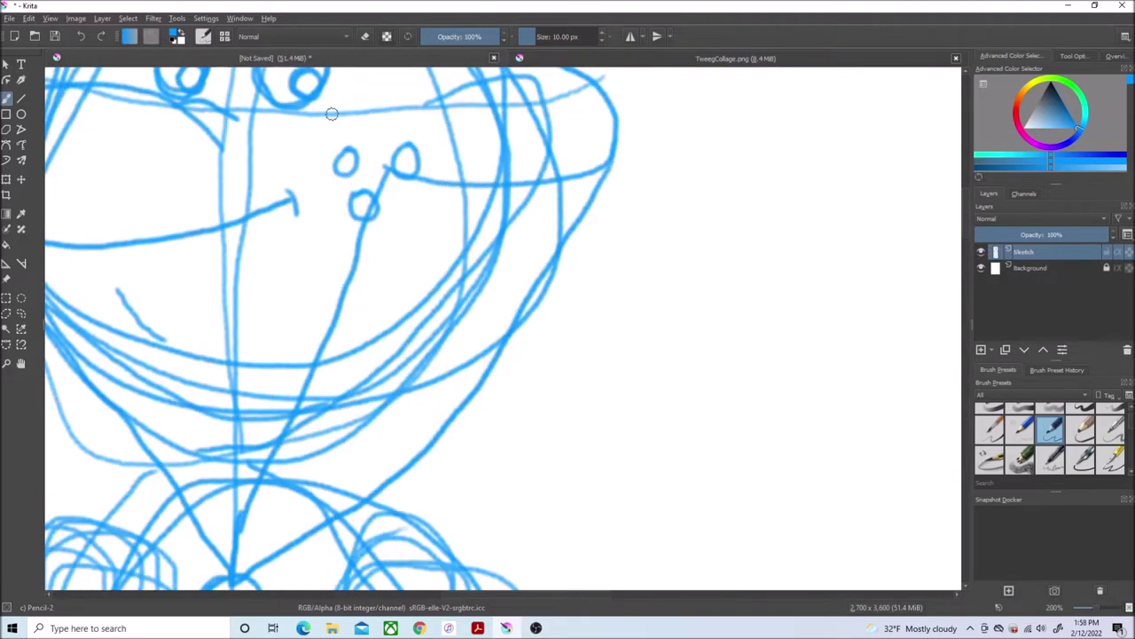
- Finish the small sketch details on the face and save the drawing as Tweeg.kra
scroll(329, 115, "up", 3)
left_click_drag(340, 227, 272, 244)
left_click_drag(175, 222, 136, 194)
key("1")
key("ctrl+s")
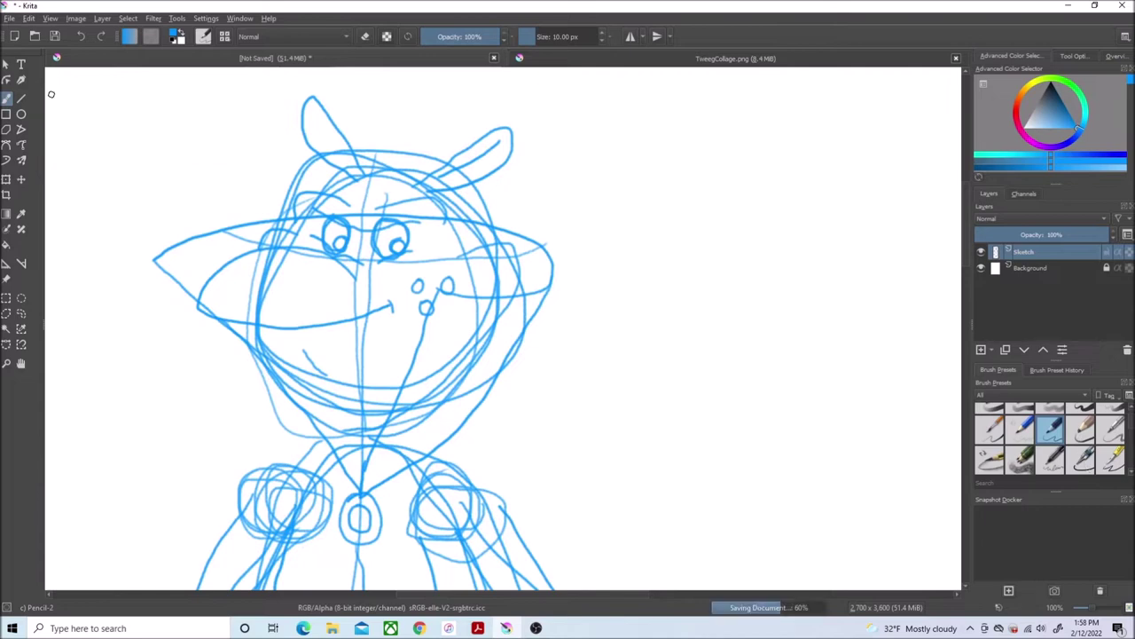
- Add a new paint layer above the sketch and name it Lineart
left_click(102, 19)
mouse_move(116, 76)
left_click(321, 75)
double_click(1052, 254)
type("Lineart")
key("Return")
- Ink the snout outline and the smiling mouth line in black with the Ink-2 Fineliner brush at 5 px
left_click(1051, 85)
left_click(1083, 458)
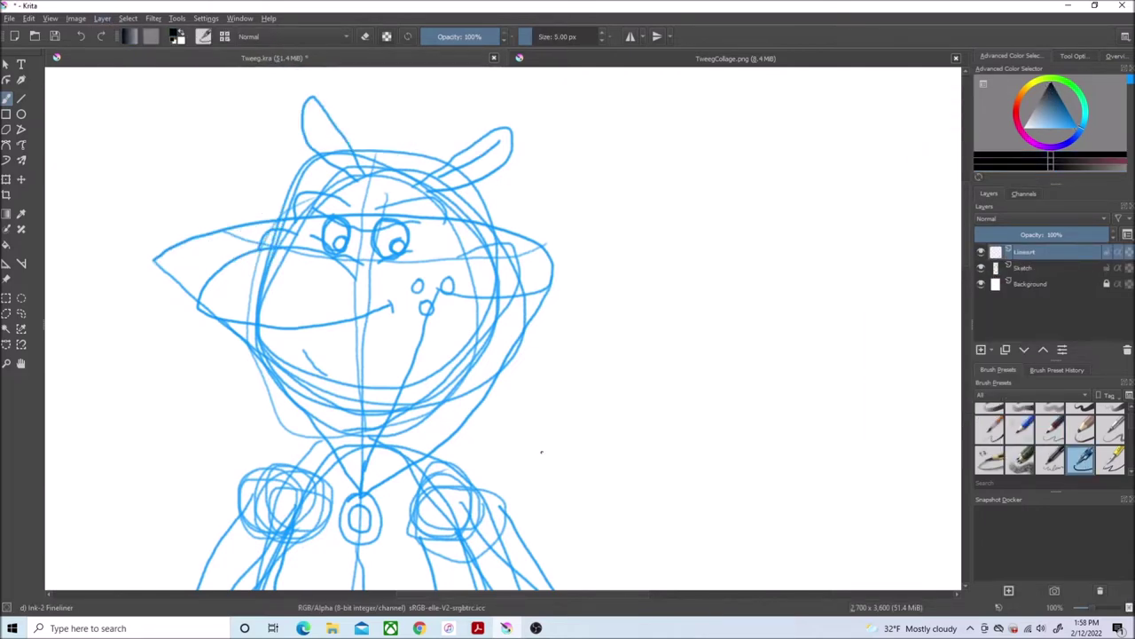
scroll(386, 264, "up", 3)
left_click_drag(524, 594, 466, 593)
scroll(465, 594, "right", 1)
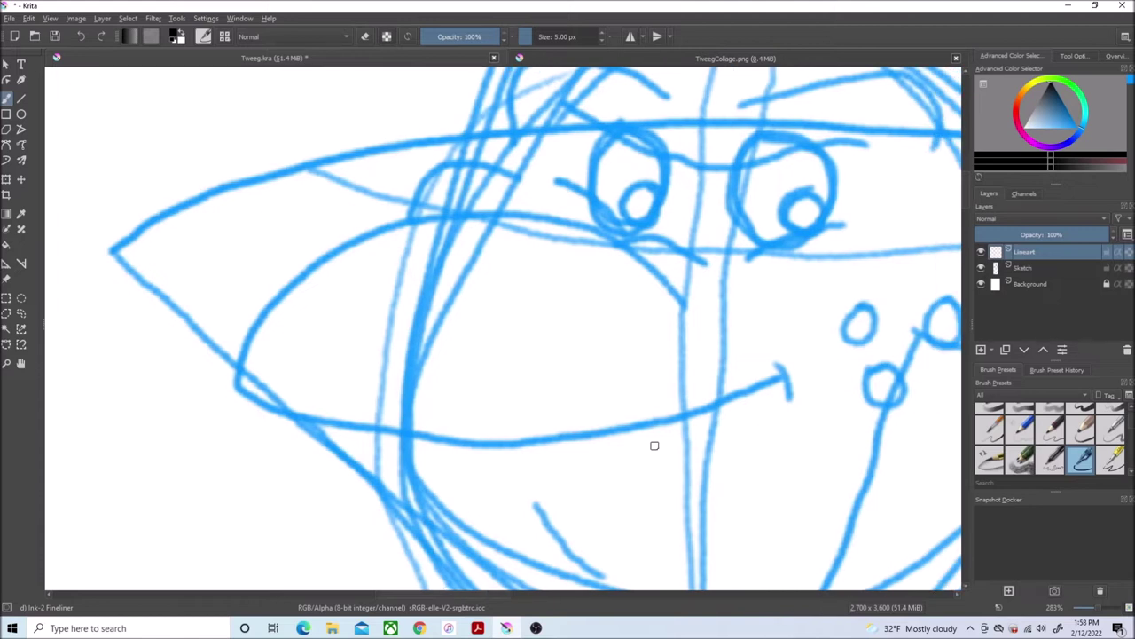
mouse_move(692, 293)
left_mouse_down()
mouse_move(531, 202)
mouse_move(254, 355)
mouse_move(280, 413)
mouse_move(761, 399)
mouse_move(816, 362)
mouse_move(797, 356)
mouse_move(809, 359)
left_mouse_up()
key("ctrl+z")
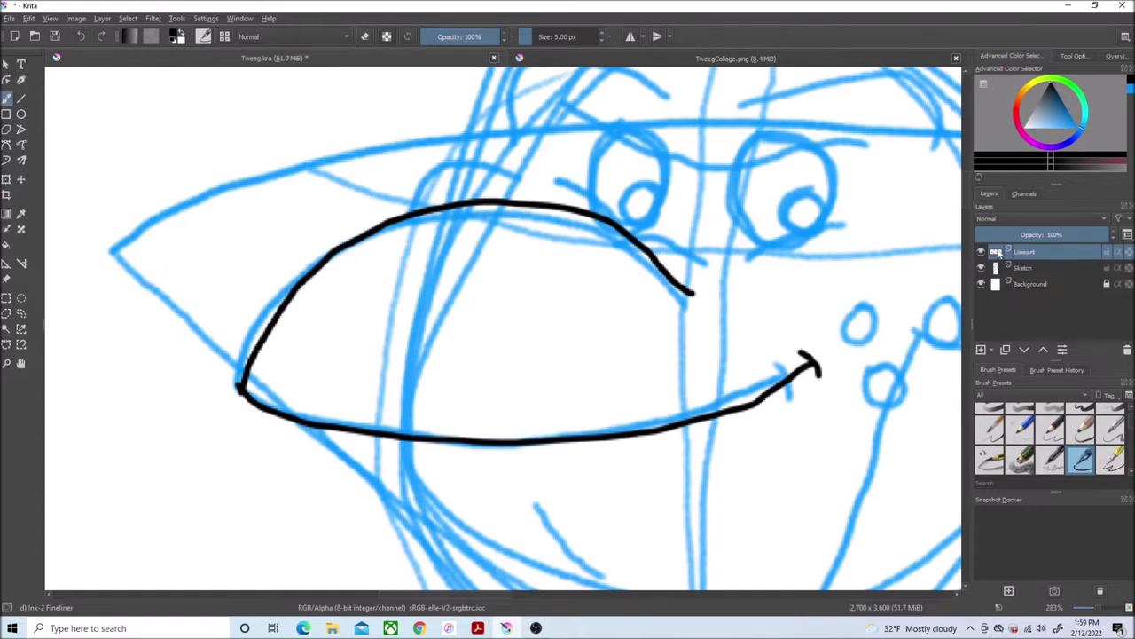
- Ink the short curved crease running from the snout beneath the left eye, redoing the first attempt
left_click_drag(628, 235, 697, 233)
key("ctrl+z")
left_click_drag(625, 238, 715, 249)
scroll(1131, 410, "up", 2)
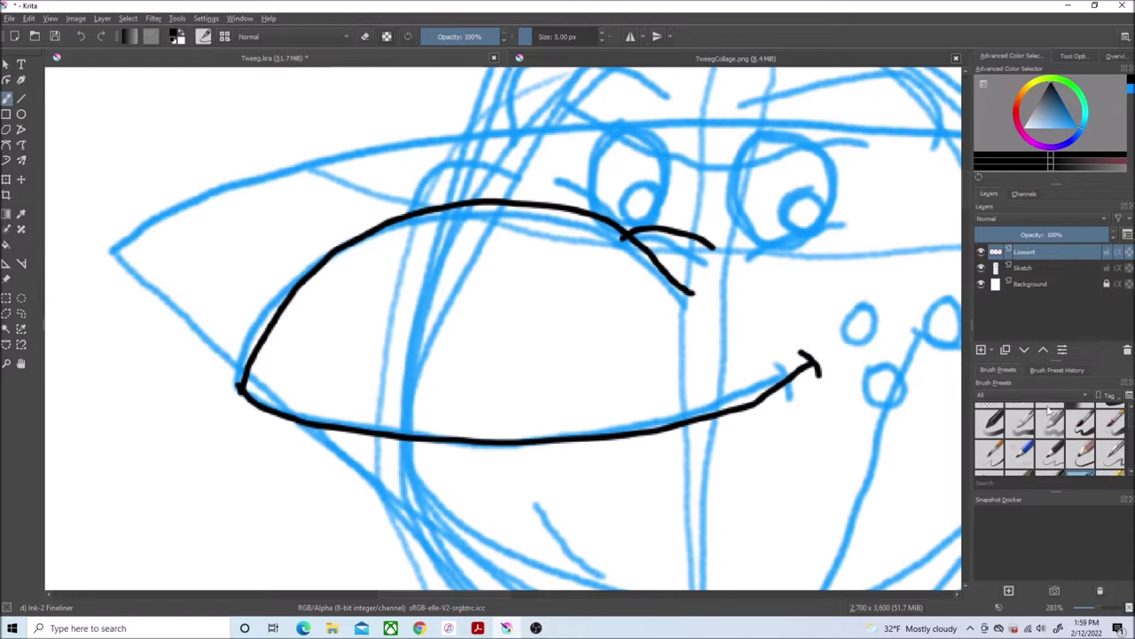
- Ink the left eye's side outlines, lower lid and pupil with the Ink-2 Fineliner brush
left_click(1020, 417)
scroll(1109, 443, "down", 2)
left_click(1081, 458)
mouse_move(618, 127)
left_mouse_down()
mouse_move(600, 200)
mouse_move(614, 222)
left_mouse_up()
left_click_drag(664, 153, 634, 234)
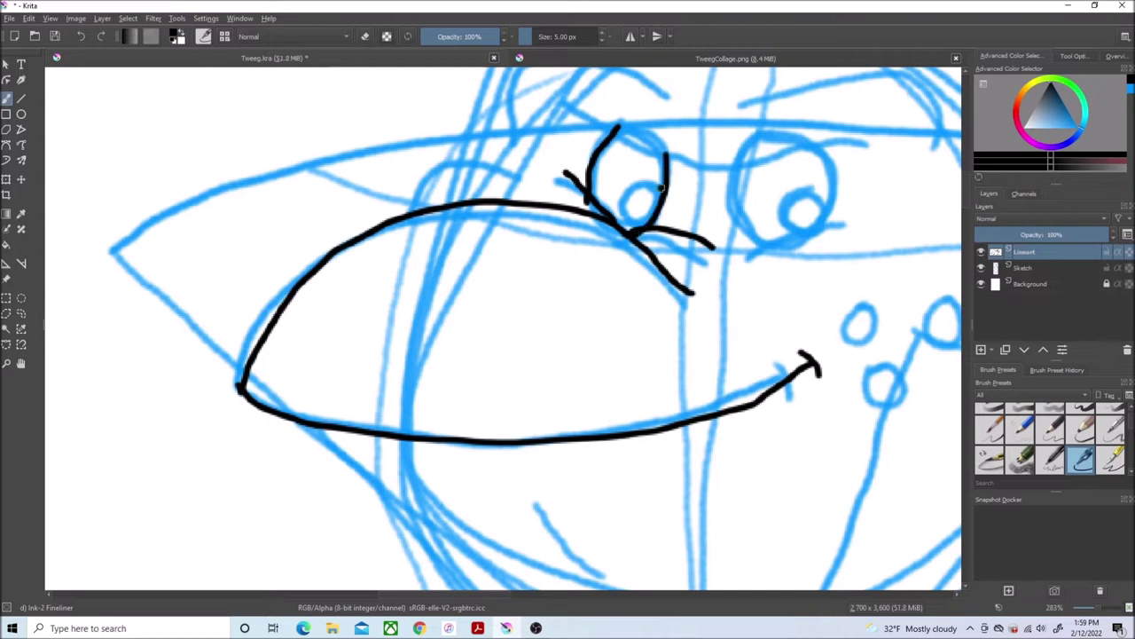
left_click_drag(663, 188, 634, 228)
- Ink the right eye's sides, lower lid and slanted upper lid line, and save the drawing
left_click_drag(815, 139, 809, 239)
left_click_drag(737, 157, 756, 253)
mouse_move(847, 226)
left_mouse_down()
mouse_move(783, 237)
mouse_move(753, 260)
left_mouse_up()
mouse_move(865, 145)
left_mouse_down()
mouse_move(701, 164)
mouse_move(690, 142)
left_mouse_up()
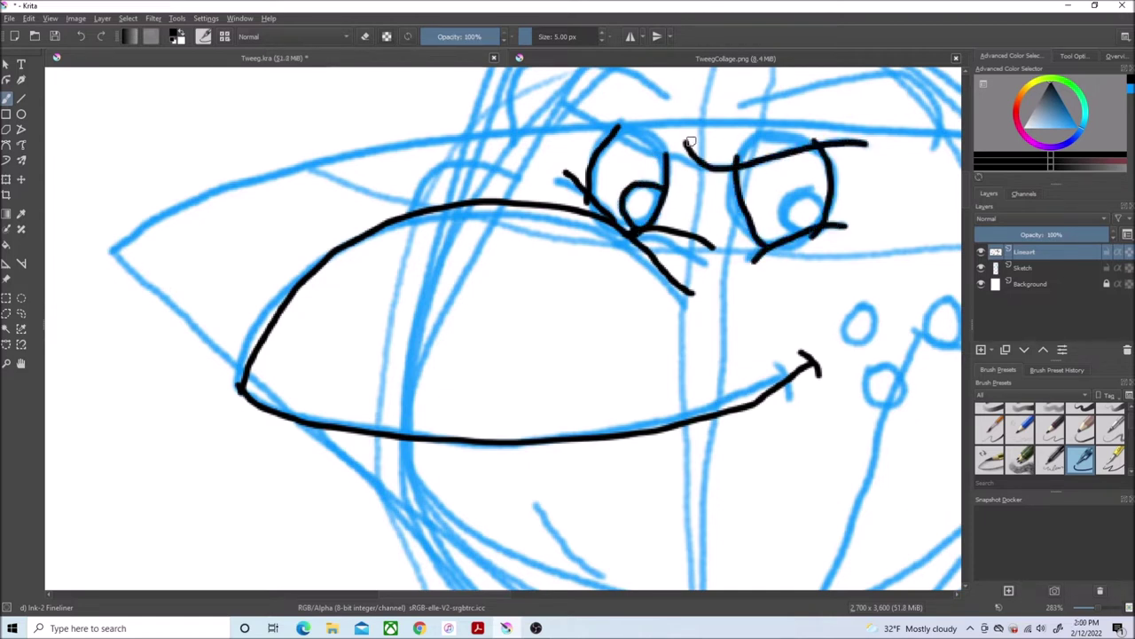
left_click(9, 17)
left_click(24, 74)
- Ink the arched brow ridge above the right eye and the round pupil inside that eye
left_click_drag(508, 595, 559, 600)
left_click_drag(968, 194, 967, 184)
scroll(571, 341, "up", 2)
scroll(572, 340, "down", 1)
mouse_move(557, 319)
left_mouse_down()
mouse_move(521, 184)
mouse_move(278, 273)
left_mouse_up()
mouse_move(410, 391)
left_mouse_down()
mouse_move(344, 427)
mouse_move(355, 438)
left_mouse_up()
- Ink the left eye's upper lid, then its brow ridge continuing down into the nostril bump on the snout
left_click_drag(509, 595, 481, 601)
mouse_move(572, 317)
left_mouse_down()
mouse_move(470, 321)
mouse_move(428, 277)
left_mouse_up()
mouse_move(528, 245)
left_mouse_down()
mouse_move(504, 230)
mouse_move(321, 229)
mouse_move(251, 339)
mouse_move(189, 399)
left_mouse_up()
- Erase the stray line ends around the upper lids of both eyes with the Eraser Small brush at 25 px
mouse_move(995, 255)
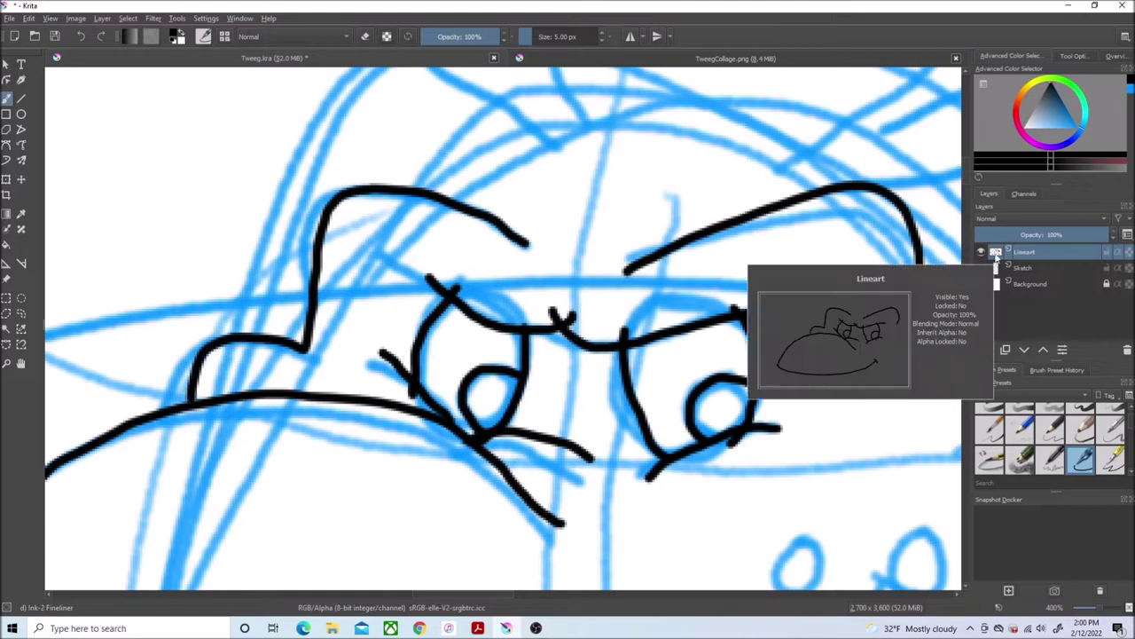
key("e")
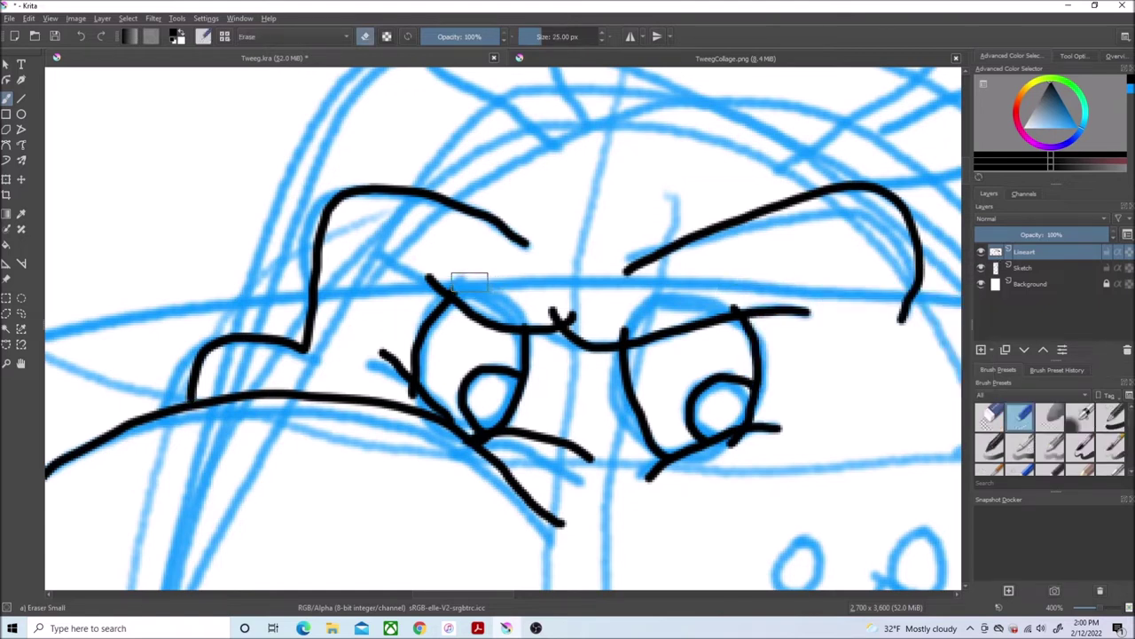
mouse_move(607, 279)
left_mouse_down()
mouse_move(588, 319)
mouse_move(727, 285)
mouse_move(723, 301)
mouse_move(656, 307)
mouse_move(611, 329)
left_mouse_up()
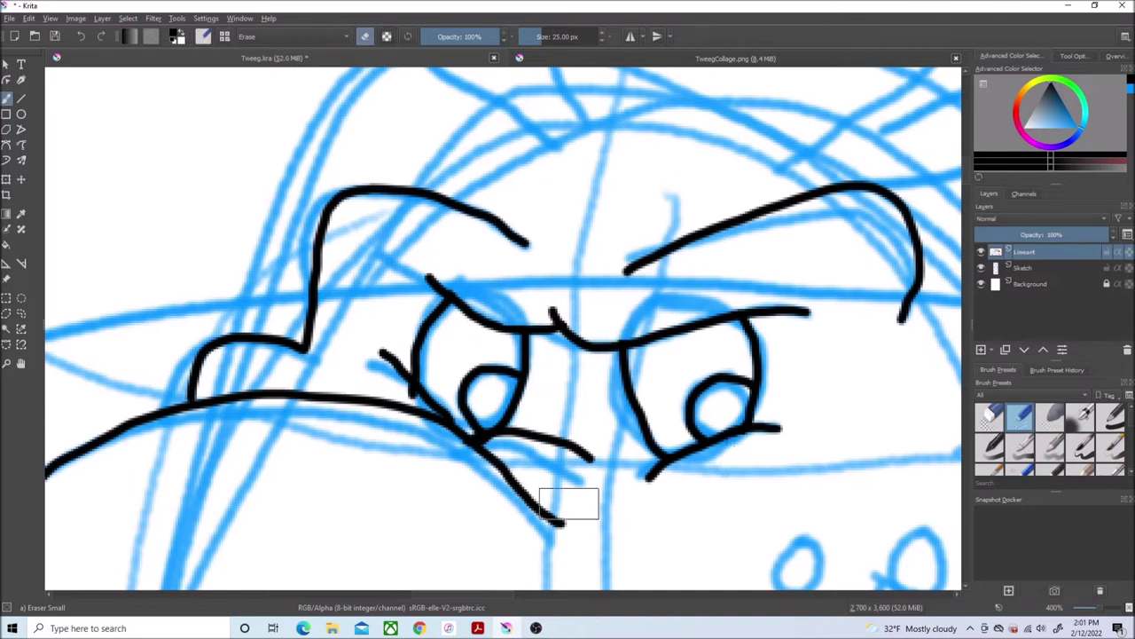
- Isolate the stray line stub beside the left eye with a freehand selection, remove it, and clear the selection
left_click(21, 313)
left_click_drag(391, 384, 390, 387)
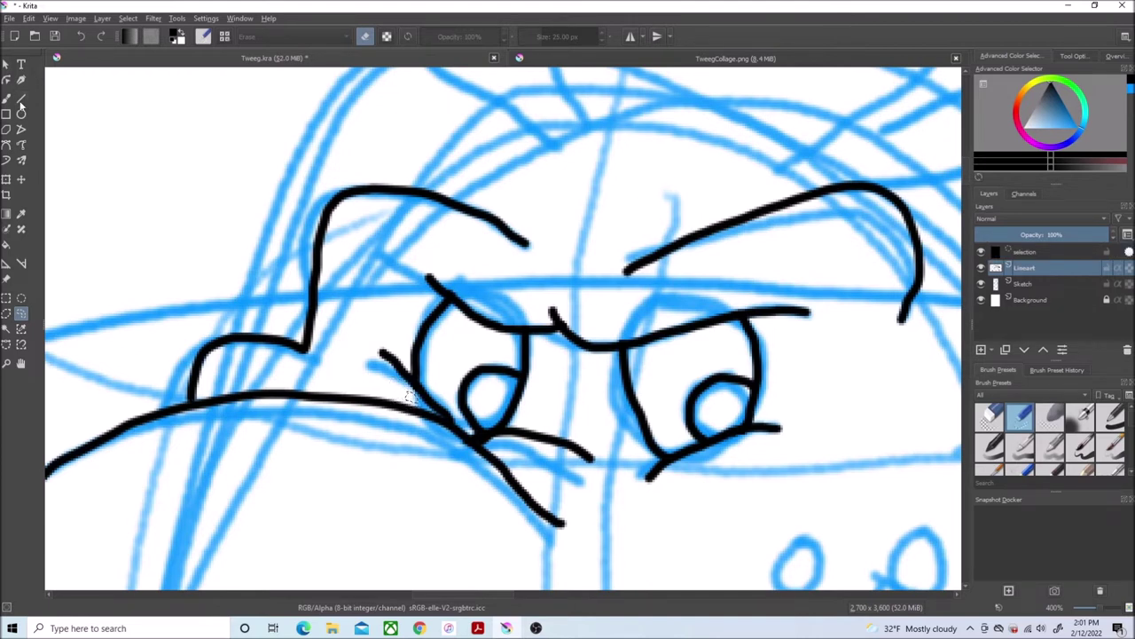
left_click(128, 18)
left_click(147, 46)
- Ink the collar medallion as an outer and an inner oval with thickness lines, using the Ink-2 Fineliner and the reference collage
left_click(1081, 432)
scroll(727, 374, "down", 2)
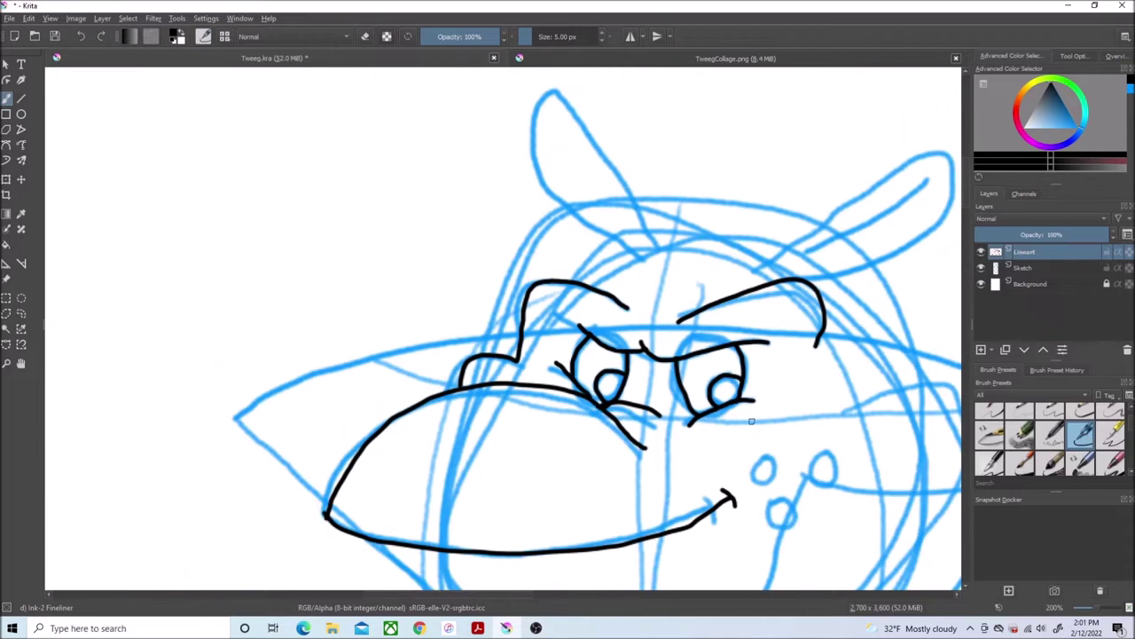
scroll(958, 162, "down", 5)
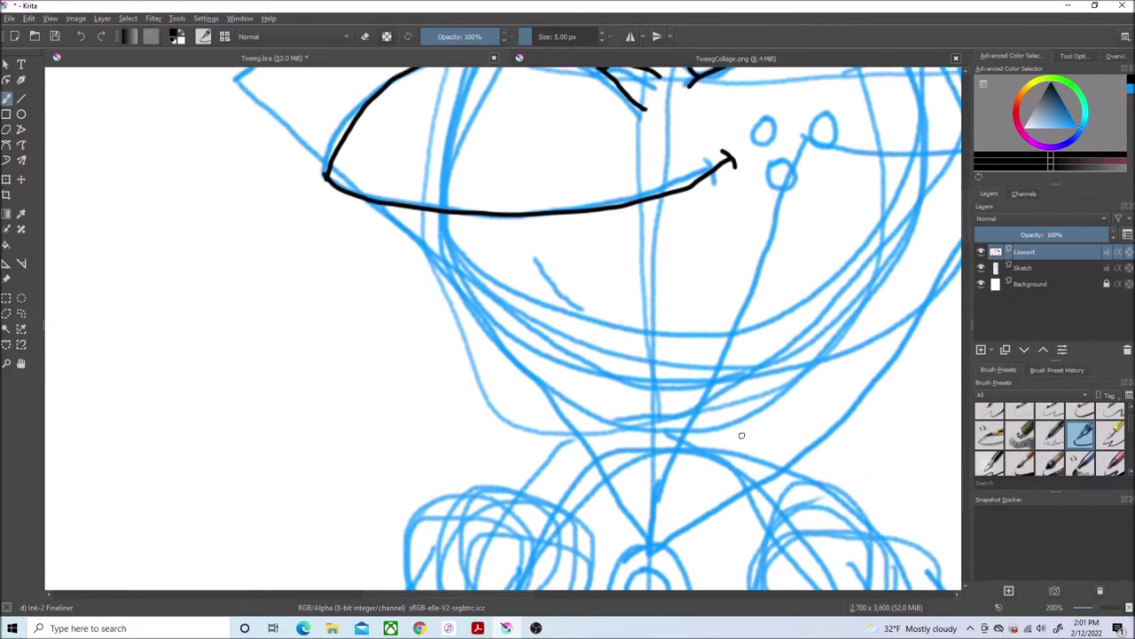
left_click(724, 59)
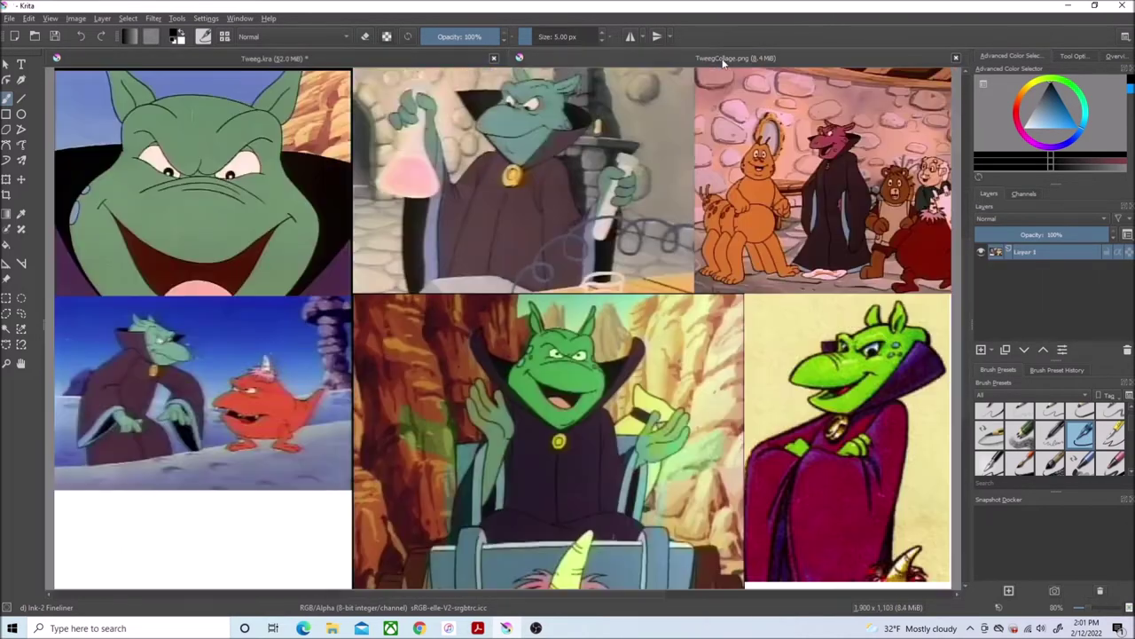
left_click(423, 62)
scroll(559, 532, "up", 3)
mouse_move(475, 156)
left_mouse_down()
mouse_move(405, 206)
mouse_move(384, 404)
mouse_move(548, 375)
mouse_move(515, 163)
mouse_move(504, 161)
mouse_move(584, 245)
mouse_move(552, 400)
mouse_move(499, 424)
left_mouse_up()
mouse_move(432, 234)
left_mouse_down()
mouse_move(505, 358)
mouse_move(403, 342)
mouse_move(431, 231)
mouse_move(464, 223)
mouse_move(439, 250)
mouse_move(435, 360)
left_mouse_up()
key("ctrl+z")
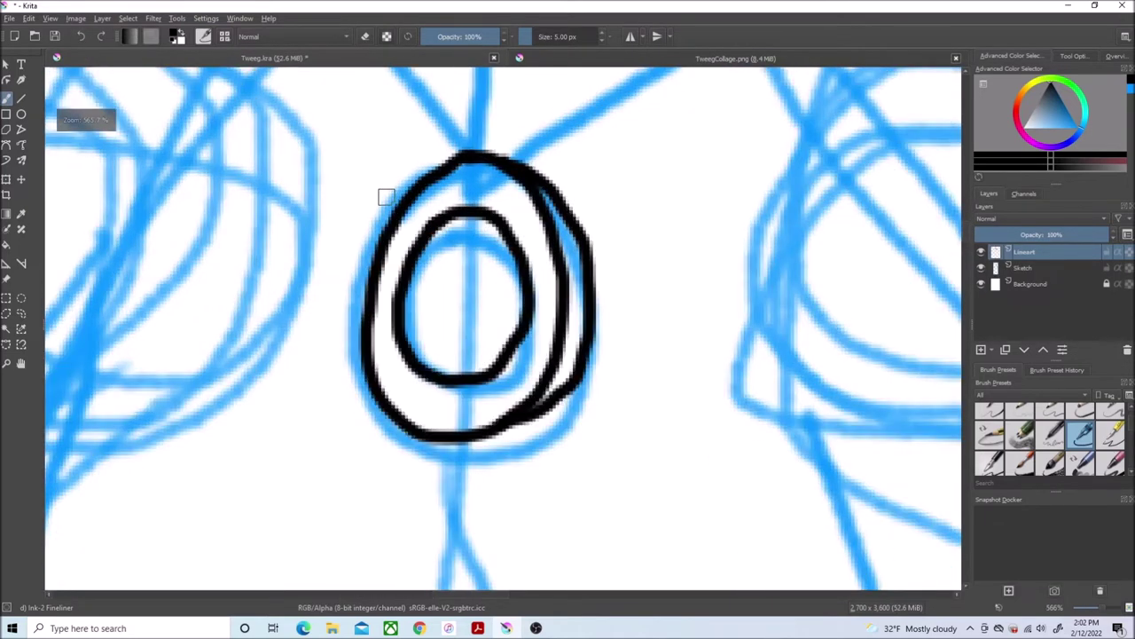
mouse_move(477, 214)
left_mouse_down()
mouse_move(421, 302)
mouse_move(422, 349)
left_mouse_up()
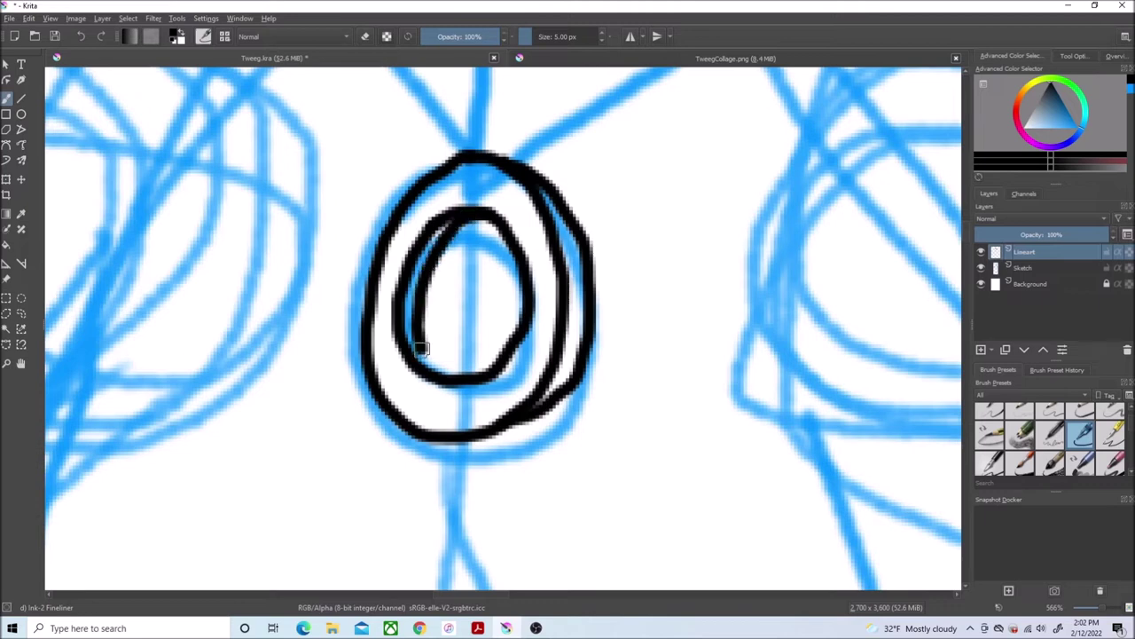
- Ink the collar edge from the right cheek spots down to the top of the medallion
scroll(665, 145, "down", 4)
left_click_drag(723, 91, 723, 437)
scroll(724, 435, "up", 1)
left_click_drag(727, 111, 578, 504)
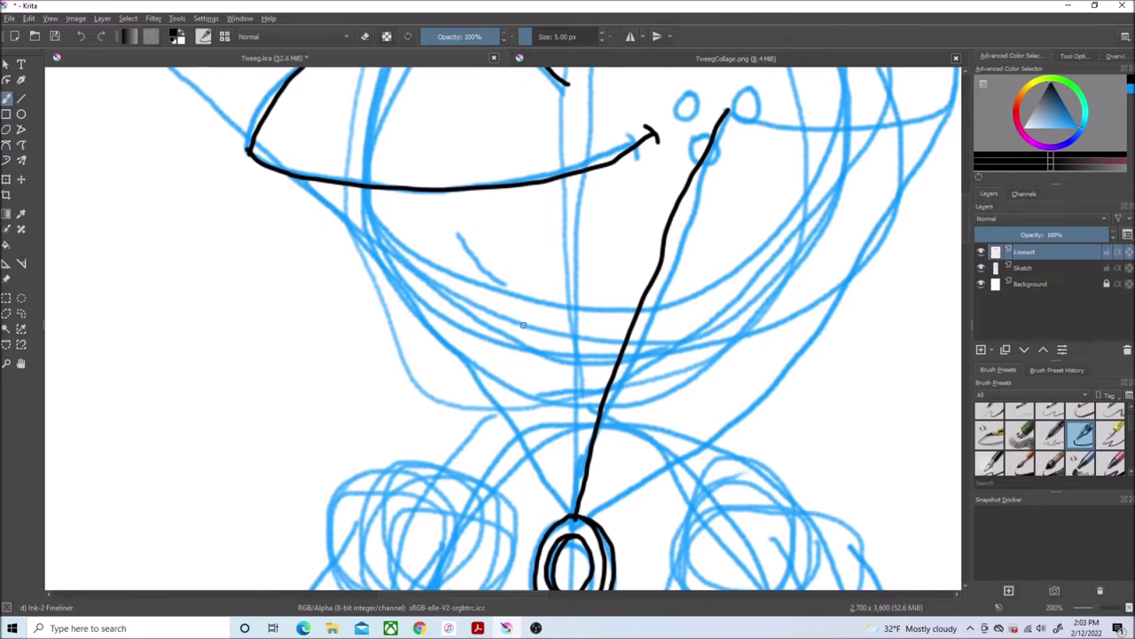
- Check the reference collage, then ink the left collar edge from the snout to the medallion and the short lower-lip crease
left_click(635, 59)
left_click(477, 59)
mouse_move(310, 173)
left_mouse_down()
mouse_move(522, 459)
mouse_move(581, 493)
left_mouse_up()
left_click_drag(448, 238, 504, 312)
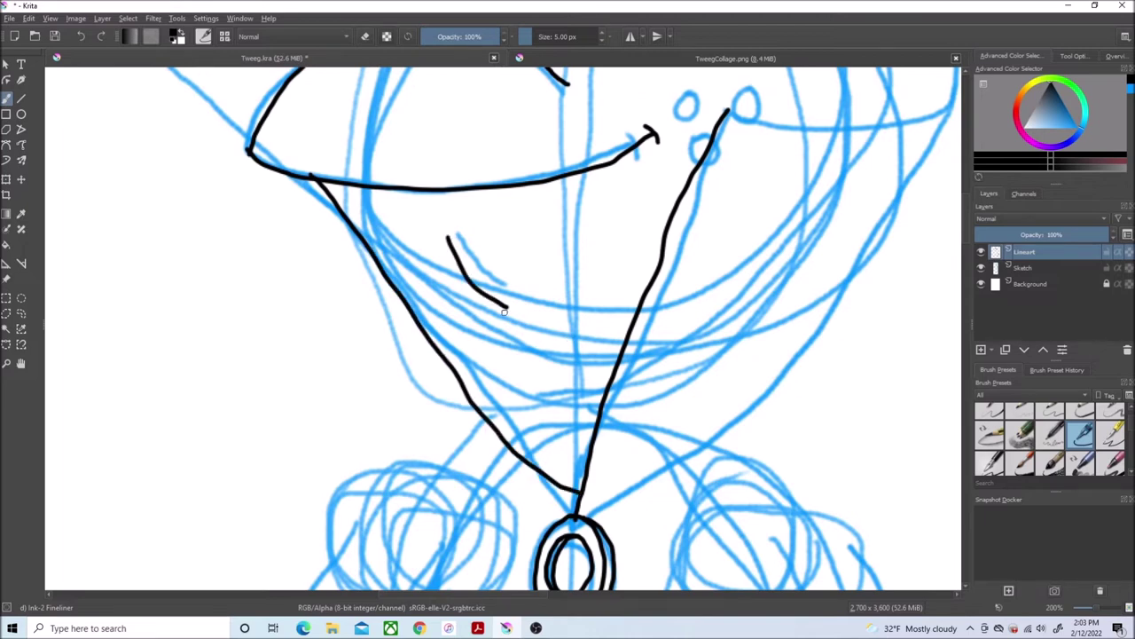
- Using the reference collage, ink the right ear with its inner line and the top of the head across to the left brow
mouse_move(995, 254)
scroll(968, 241, "up", 5)
scroll(897, 246, "up", 1)
left_click(703, 62)
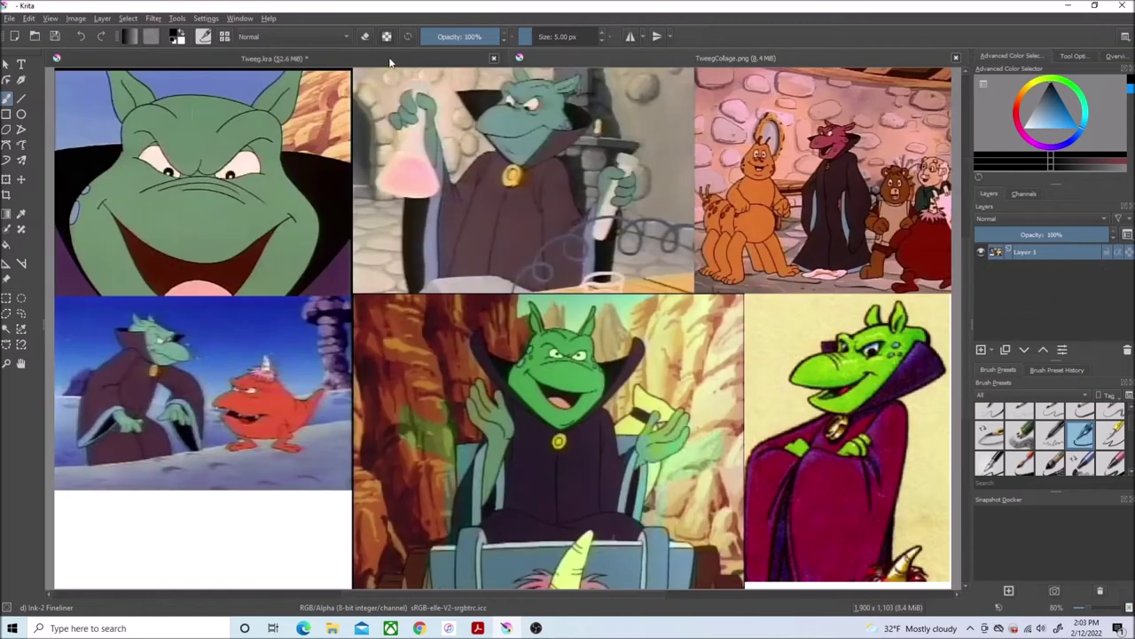
left_click(390, 60)
left_click_drag(967, 174, 967, 169)
left_click_drag(506, 596, 528, 598)
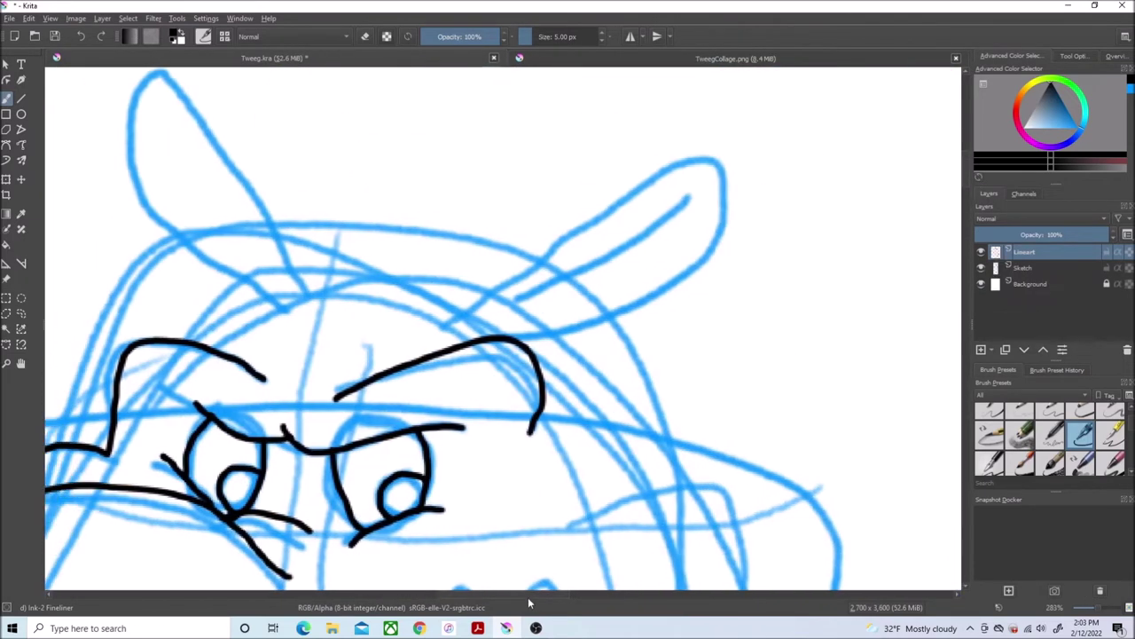
mouse_move(493, 303)
left_mouse_down()
mouse_move(715, 173)
mouse_move(760, 188)
mouse_move(547, 335)
left_mouse_up()
mouse_move(722, 189)
left_mouse_down()
mouse_move(598, 267)
mouse_move(528, 287)
mouse_move(336, 279)
mouse_move(212, 317)
left_mouse_up()
- Try to ink the right side of the head from the base of the ear down to the collar
left_click_drag(967, 166, 967, 180)
mouse_move(568, 160)
left_mouse_down()
mouse_move(678, 286)
mouse_move(707, 423)
left_mouse_up()
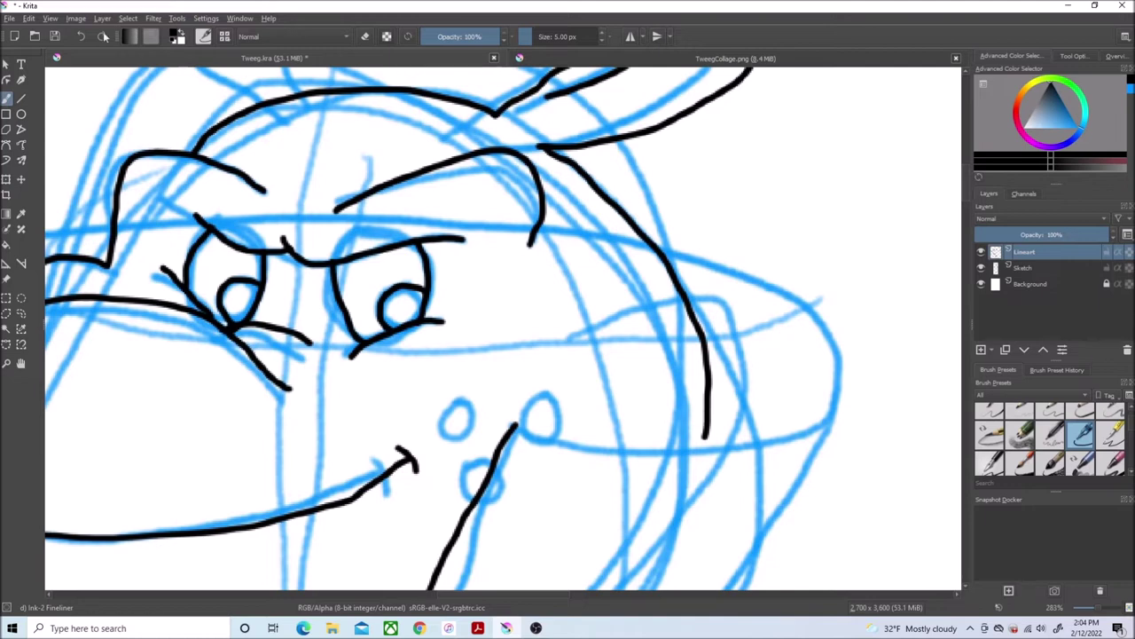
key("ctrl+z")
mouse_move(543, 149)
left_mouse_down()
mouse_move(586, 222)
mouse_move(598, 317)
mouse_move(683, 300)
mouse_move(714, 400)
mouse_move(689, 452)
left_mouse_up()
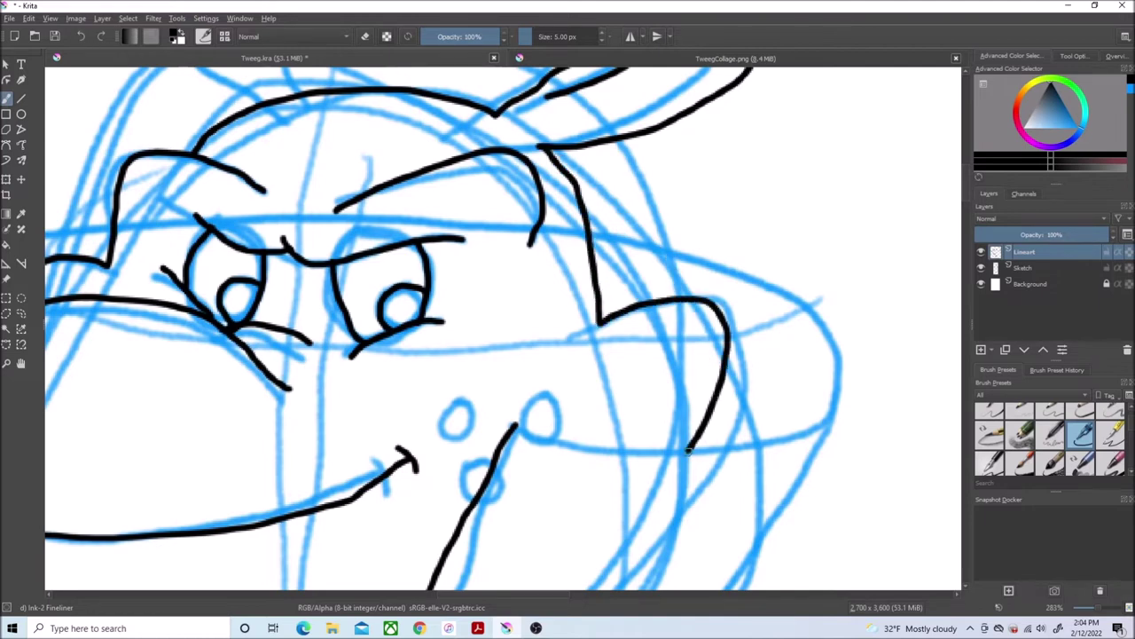
left_click(559, 61)
left_click(390, 57)
key("ctrl+z")
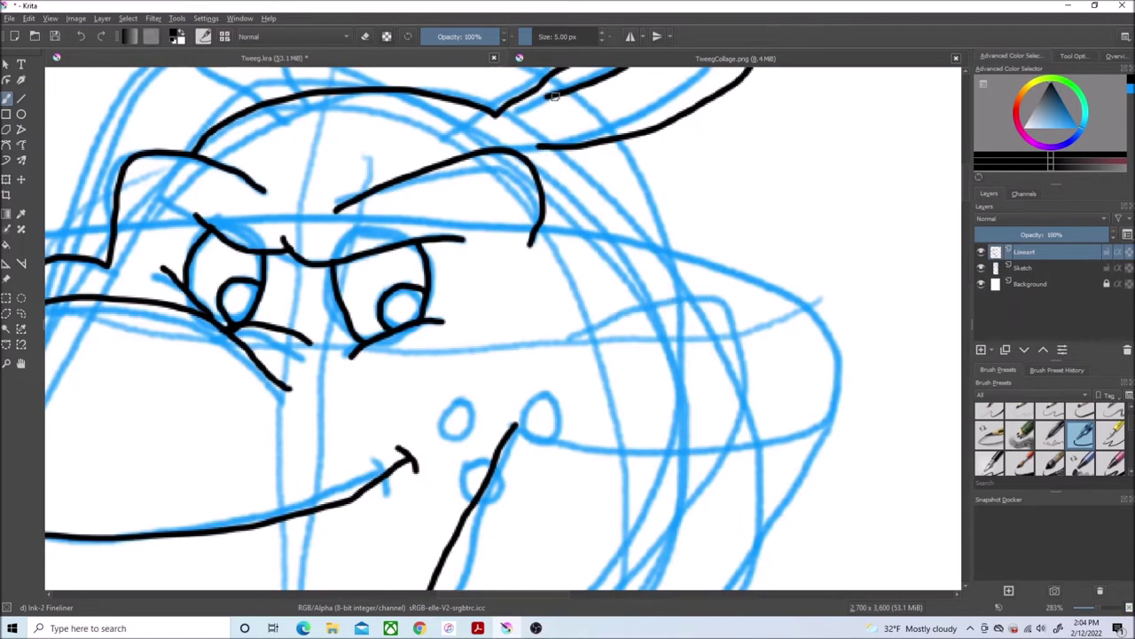
- Ink the right side of the head from the ear down, the cheek curve and the right wing of the collar
scroll(542, 149, "down", 1)
scroll(542, 149, "up", 1)
left_click_drag(538, 145, 628, 310)
mouse_move(592, 325)
left_mouse_down()
mouse_move(670, 307)
mouse_move(701, 422)
mouse_move(688, 453)
left_mouse_up()
mouse_move(618, 236)
left_mouse_down()
mouse_move(842, 359)
mouse_move(693, 482)
mouse_move(530, 433)
left_mouse_up()
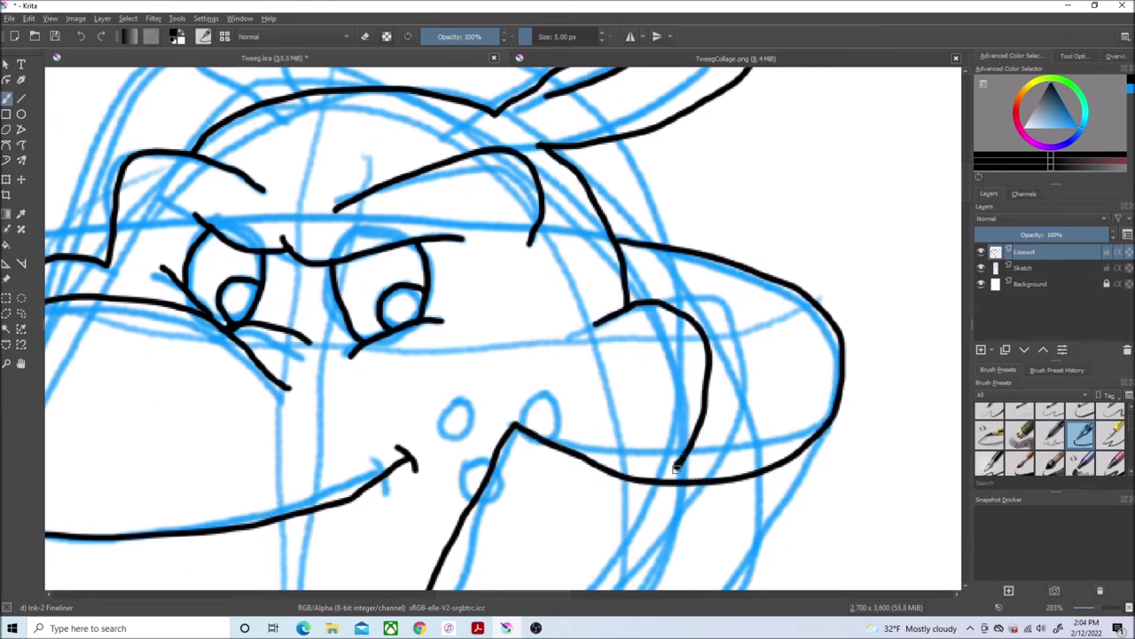
- Erase the end of the right cheek line that overshoots the collar's lower edge with the Eraser Small preset
scroll(1051, 437, "up", 3)
left_click(1020, 417)
scroll(661, 390, "up", 4)
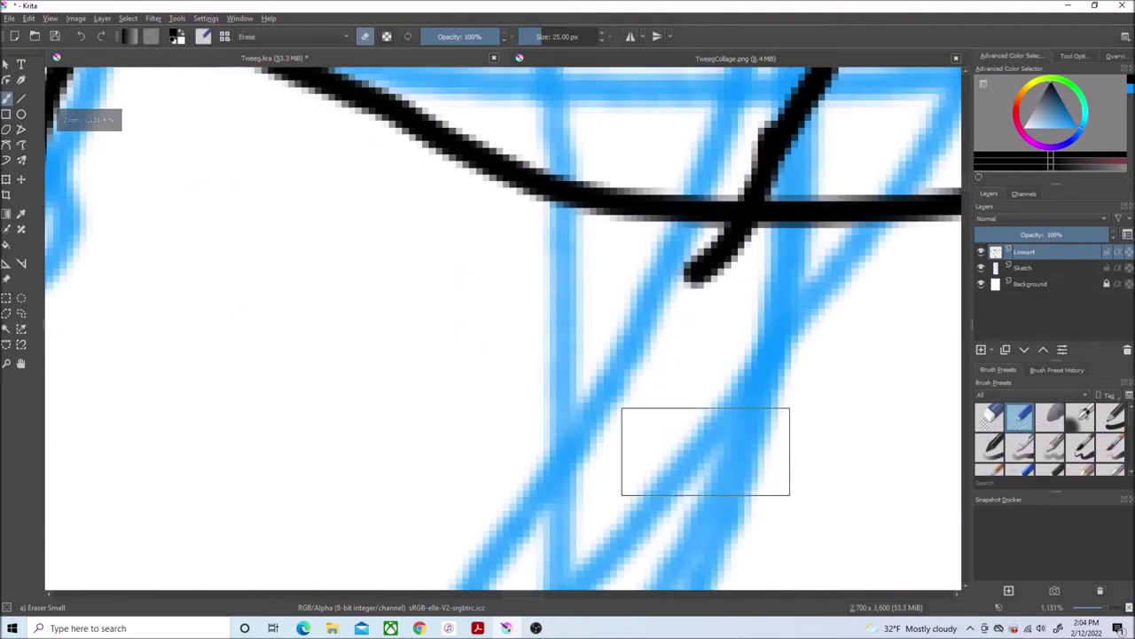
left_click_drag(664, 306, 759, 253)
left_click_drag(967, 347, 965, 124)
scroll(279, 286, "down", 7)
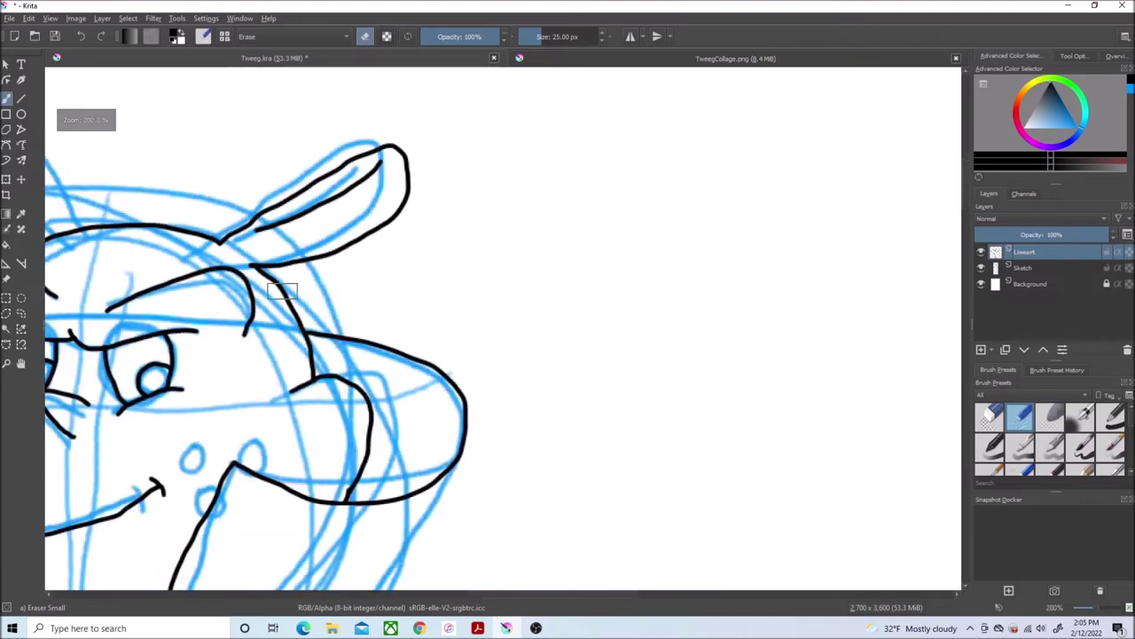
- Ink the three spots on the right cheek with the Ink-2 Fineliner brush
left_click_drag(966, 168, 964, 181)
scroll(1064, 435, "down", 3)
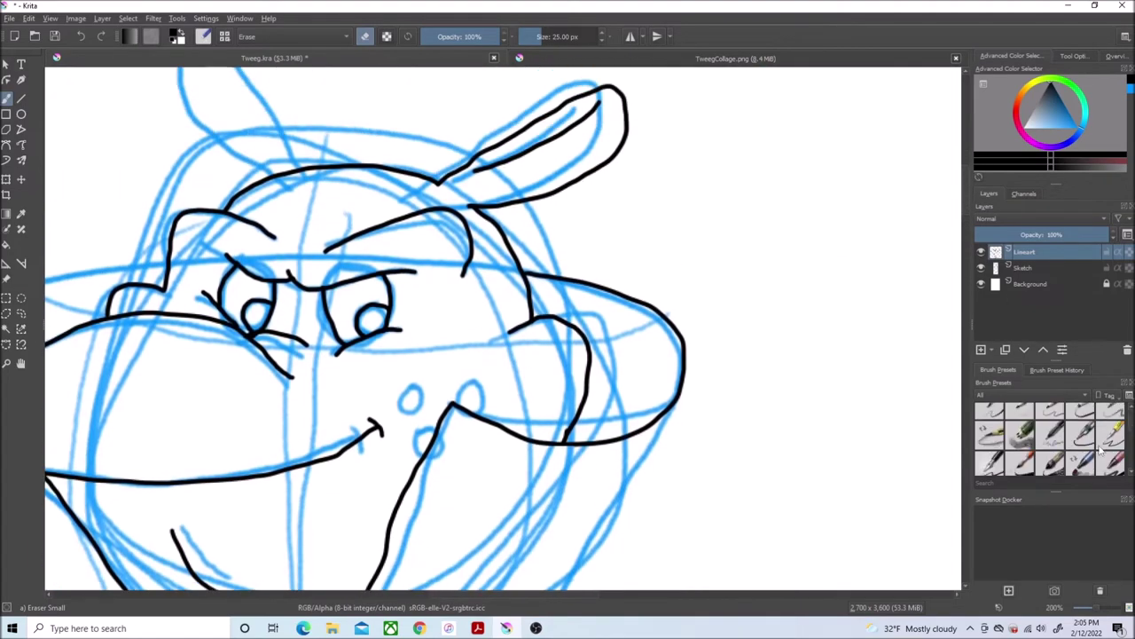
left_click(1081, 436)
scroll(471, 429, "up", 4)
mouse_move(472, 391)
left_mouse_down()
mouse_move(484, 288)
mouse_move(399, 304)
mouse_move(390, 355)
left_mouse_up()
mouse_move(237, 274)
left_mouse_down()
mouse_move(279, 303)
mouse_move(247, 270)
left_mouse_up()
mouse_move(323, 443)
left_mouse_down()
mouse_move(236, 477)
mouse_move(266, 561)
left_mouse_up()
- Ink the left ear outline down to the top of the head and erase the overshoot at its base
scroll(223, 472, "down", 4)
left_click_drag(480, 593, 415, 593)
scroll(300, 130, "up", 3)
left_click_drag(967, 155, 967, 149)
mouse_move(666, 535)
left_mouse_down()
mouse_move(458, 186)
mouse_move(363, 112)
mouse_move(333, 301)
mouse_move(464, 497)
mouse_move(554, 557)
left_mouse_up()
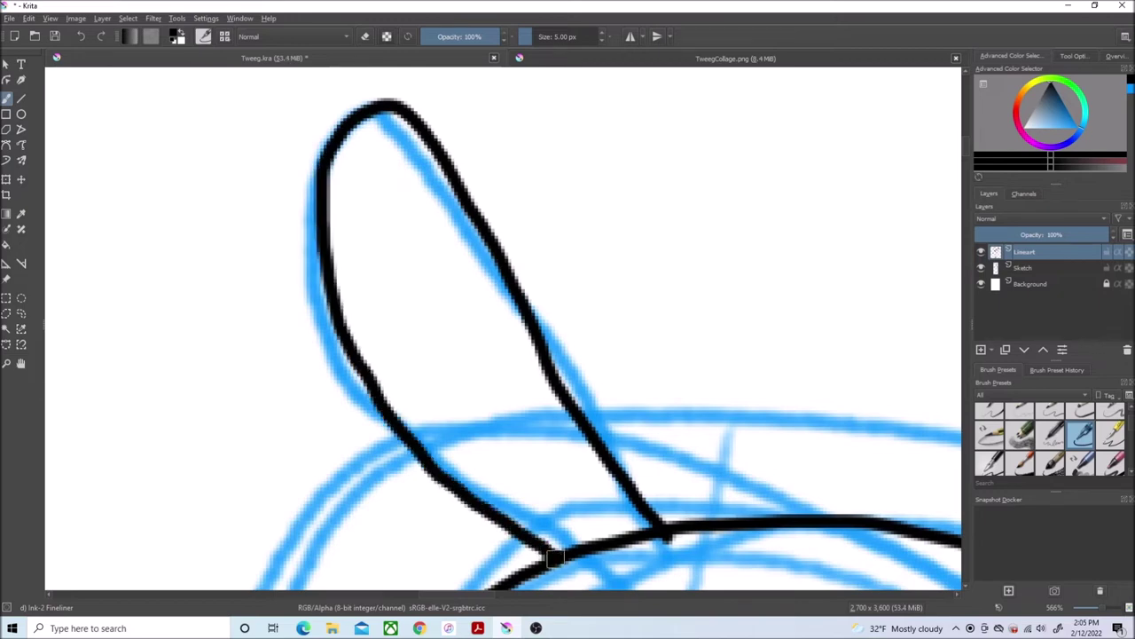
key("e")
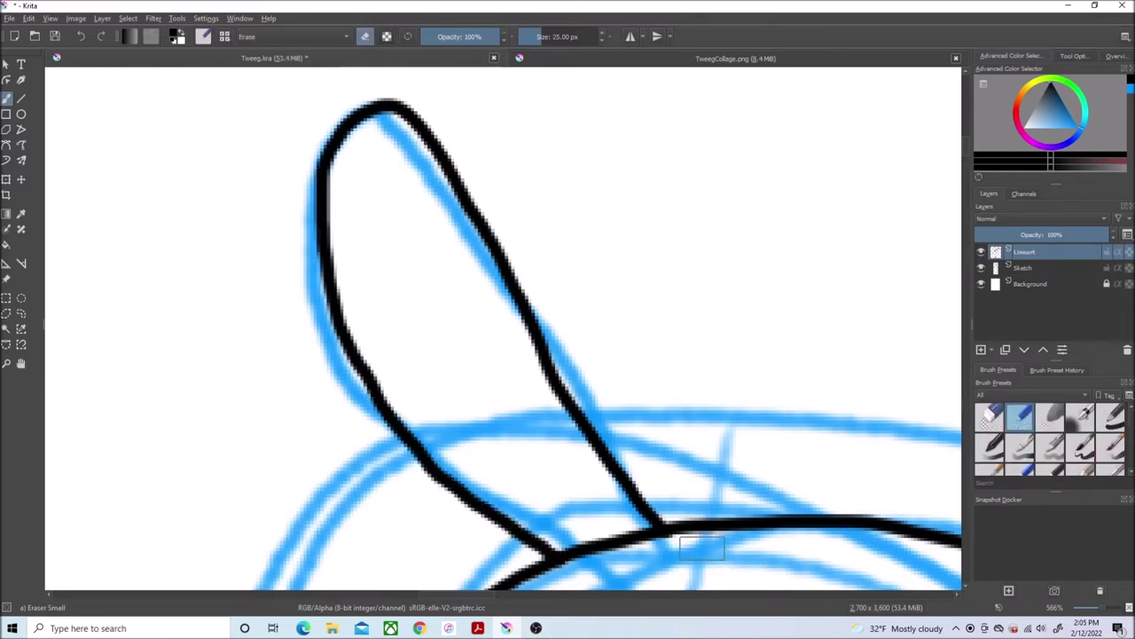
scroll(1064, 439, "down", 2)
- Ink the collar's outer right edge from the wing down to the medallion with Ink-2 Fineliner and save the drawing
left_click(1081, 436)
scroll(739, 456, "down", 7)
left_click_drag(804, 506, 805, 226)
scroll(804, 227, "up", 4)
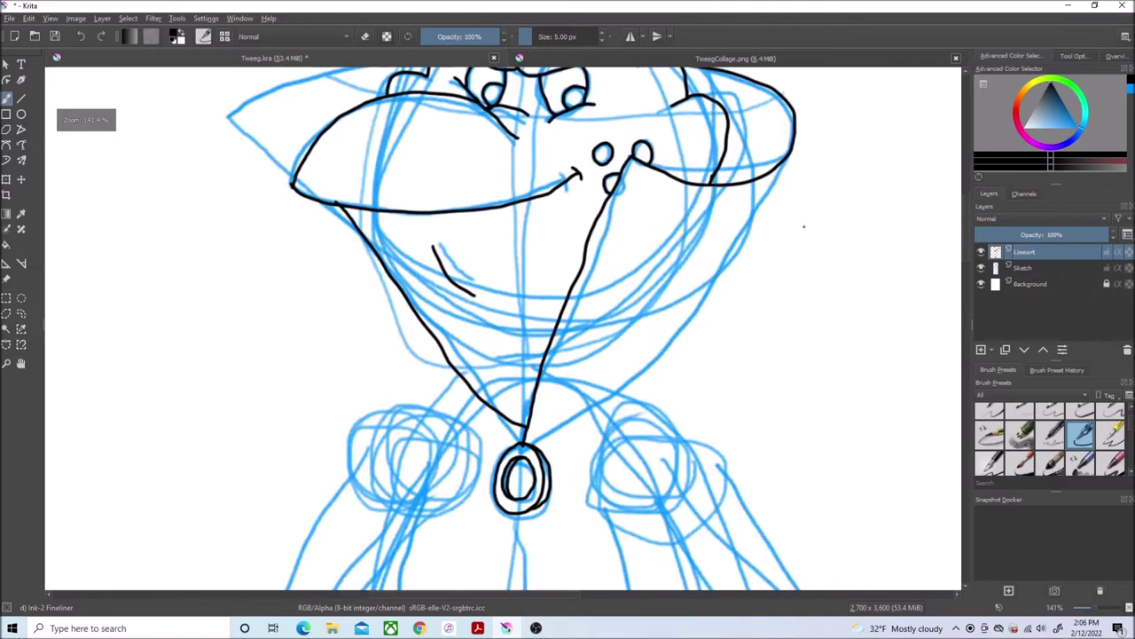
mouse_move(785, 117)
left_mouse_down()
mouse_move(704, 249)
mouse_move(454, 520)
left_mouse_up()
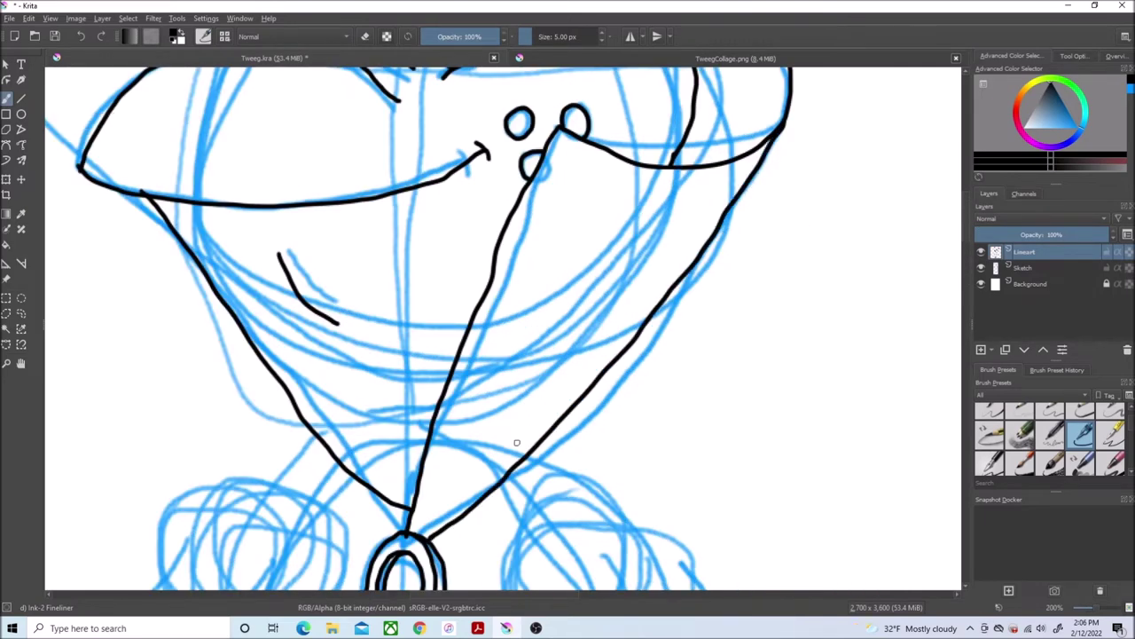
mouse_move(997, 253)
left_click(10, 19)
left_click(71, 74)
- Ink the pointed left wing of the collar and the short line joining the left collar edge to the medallion
scroll(505, 257, "down", 1)
left_click_drag(968, 218, 967, 202)
scroll(335, 218, "up", 2)
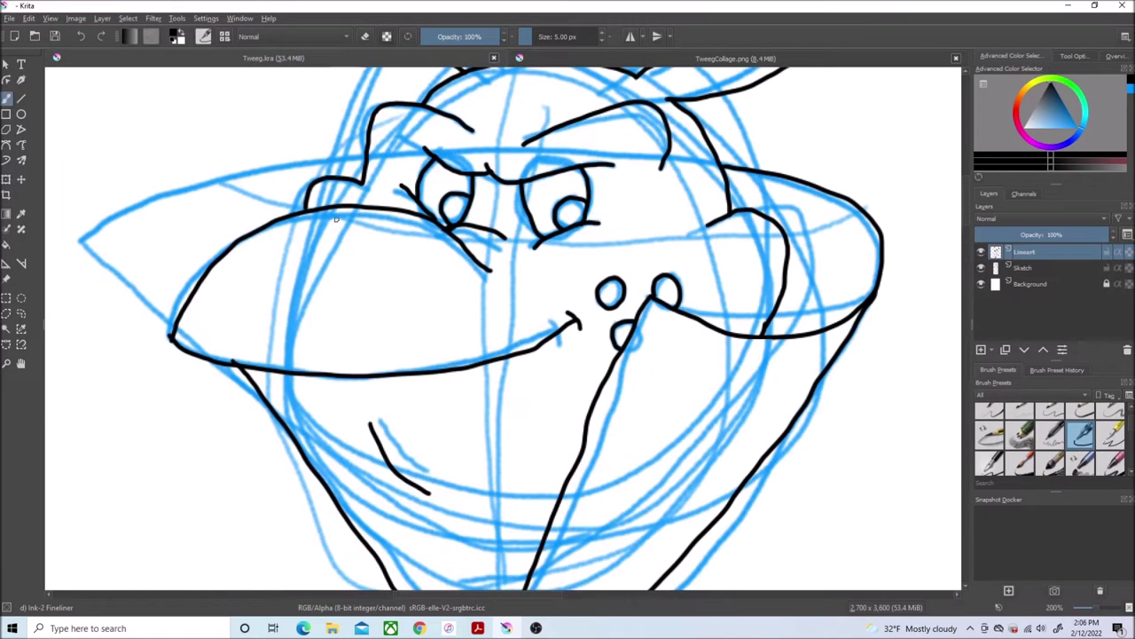
mouse_move(377, 158)
left_mouse_down()
mouse_move(76, 237)
mouse_move(171, 330)
left_mouse_up()
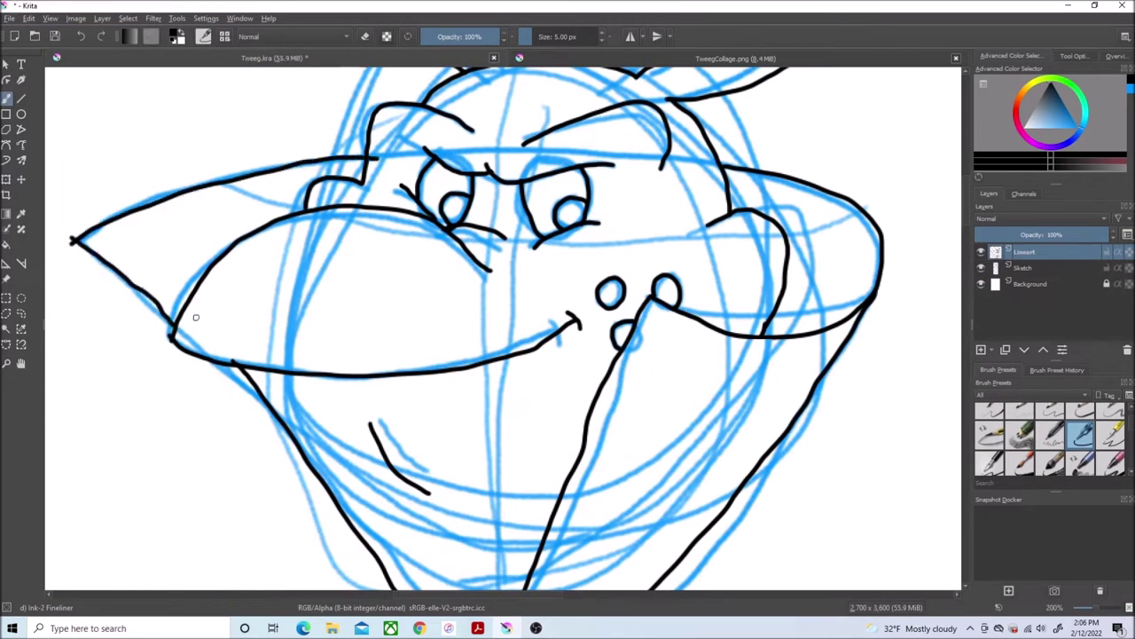
left_click_drag(968, 193, 968, 207)
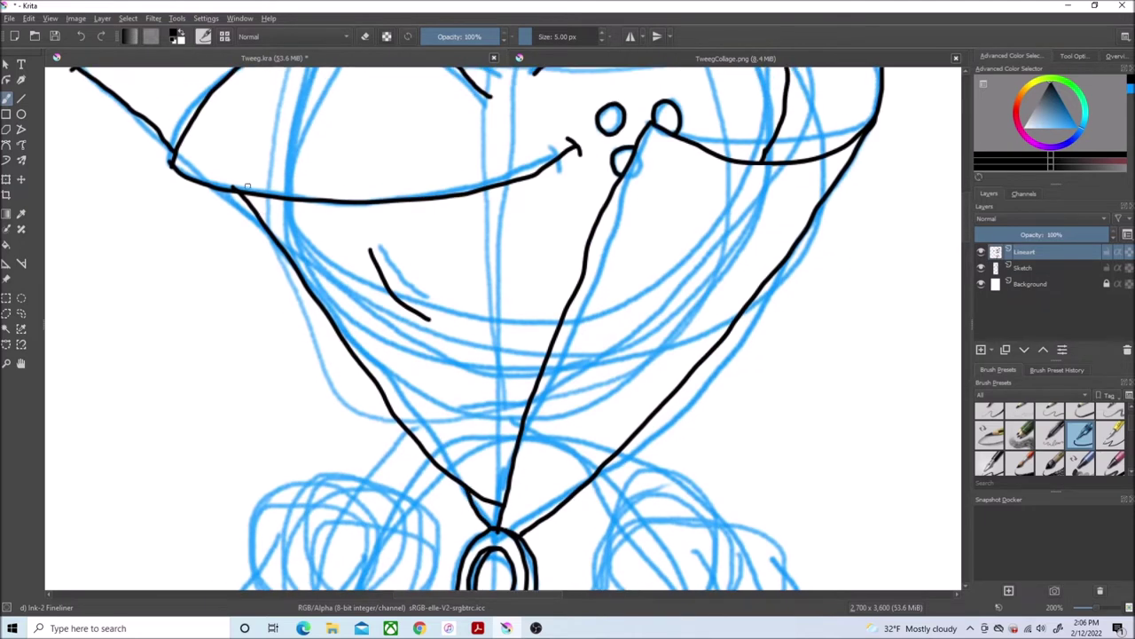
- Erase the overshooting line ends around the snout's left corner and the start of the left collar edge
scroll(1036, 412, "up", 3)
left_click(1023, 416)
scroll(249, 175, "up", 3)
left_click_drag(218, 192, 242, 202)
left_click_drag(467, 595, 424, 593)
mouse_move(375, 129)
left_mouse_down()
mouse_move(404, 138)
mouse_move(411, 169)
left_mouse_up()
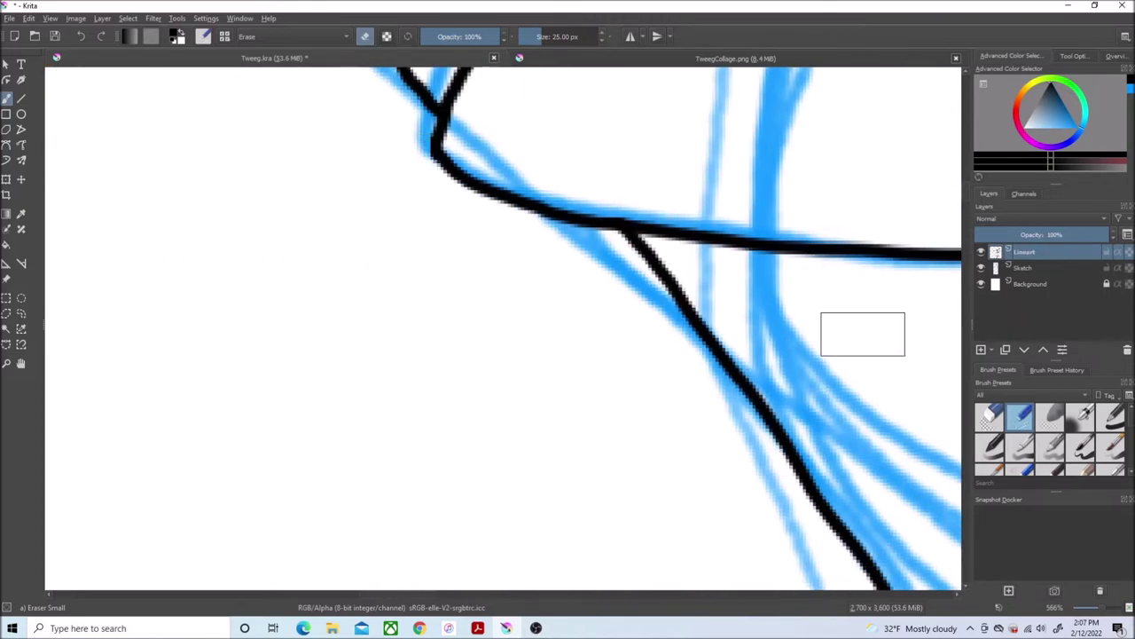
left_click_drag(967, 197, 968, 180)
mouse_move(140, 325)
left_mouse_down()
mouse_move(157, 408)
mouse_move(120, 352)
left_mouse_up()
- Ink the robe's left edge from the collar to the floor and the curved bottom hem with Ink-2 Fineliner
scroll(391, 326, "down", 5)
left_click_drag(968, 169, 968, 286)
scroll(880, 287, "down", 2)
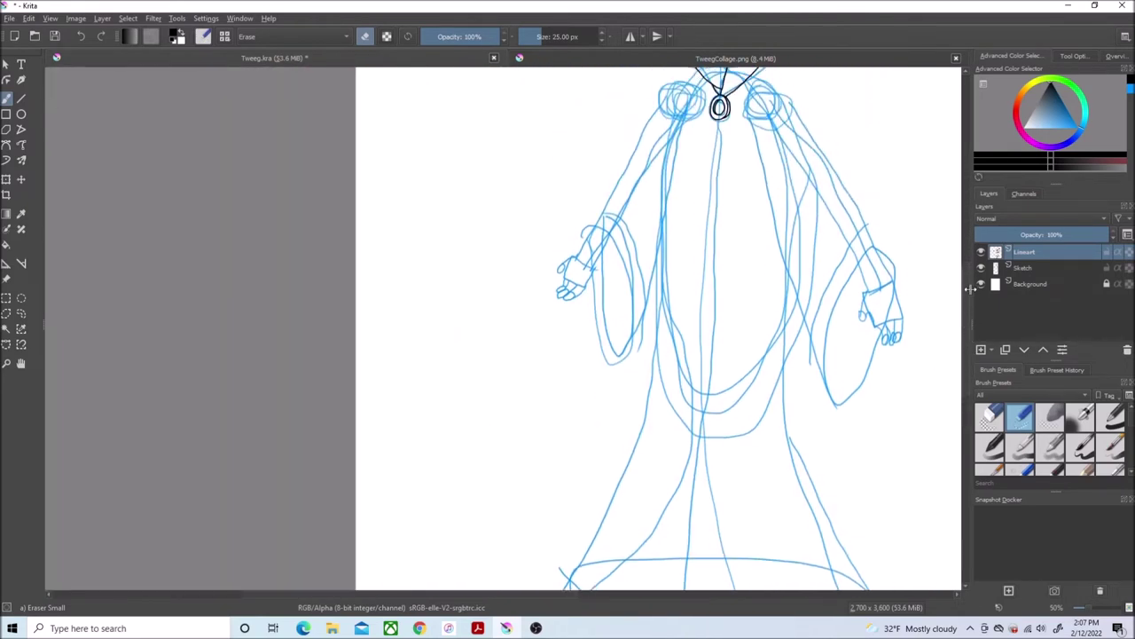
scroll(949, 292, "down", 1)
scroll(1094, 465, "down", 2)
left_click(1082, 435)
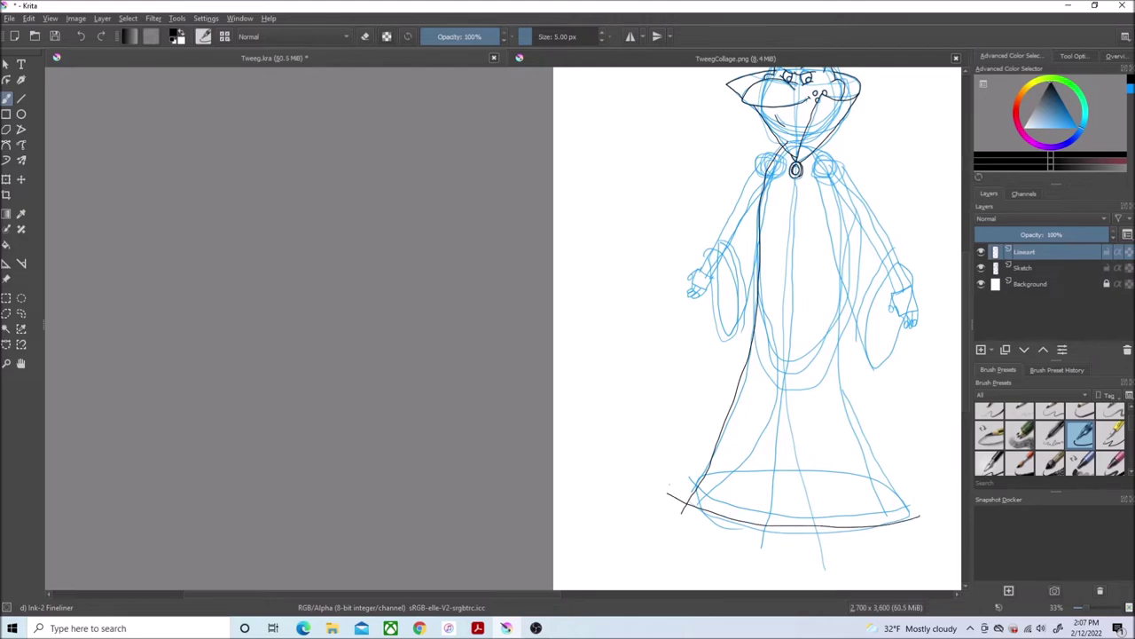
- Erase the top end of the robe's left edge where it runs past the collar line
scroll(742, 158, "up", 5)
left_click_drag(435, 596, 513, 595)
left_click_drag(967, 255, 967, 238)
scroll(581, 304, "up", 3)
scroll(1030, 426, "up", 2)
left_click(1020, 415)
left_click_drag(577, 337, 527, 400)
- Erase the line ends that overshoot the robe's lower left hem corner
scroll(527, 386, "down", 10)
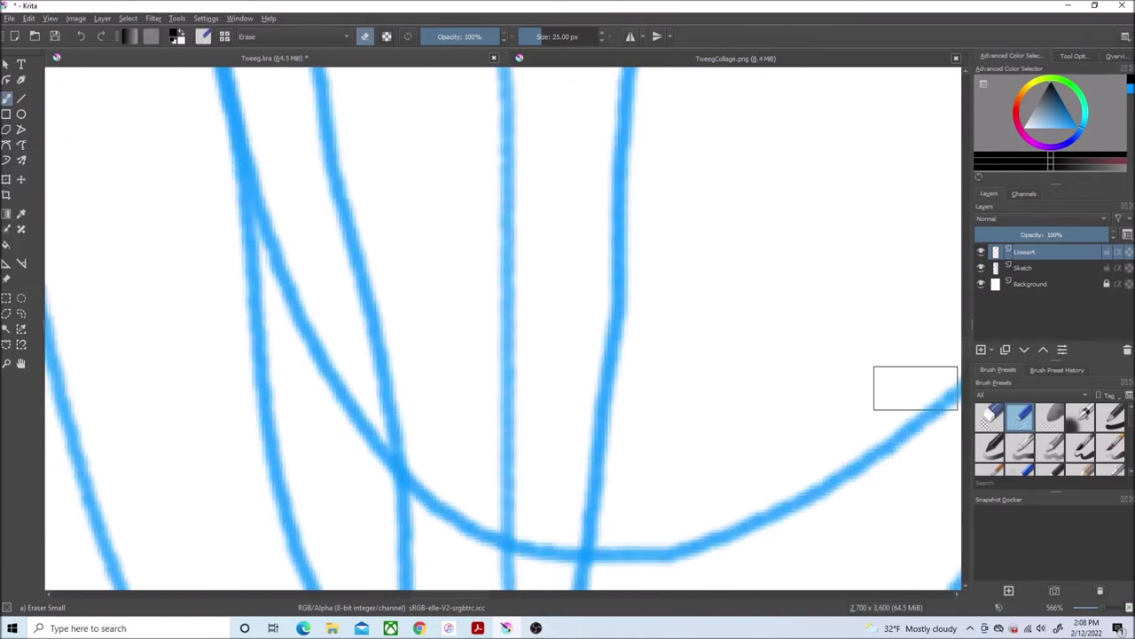
scroll(583, 350, "up", 7)
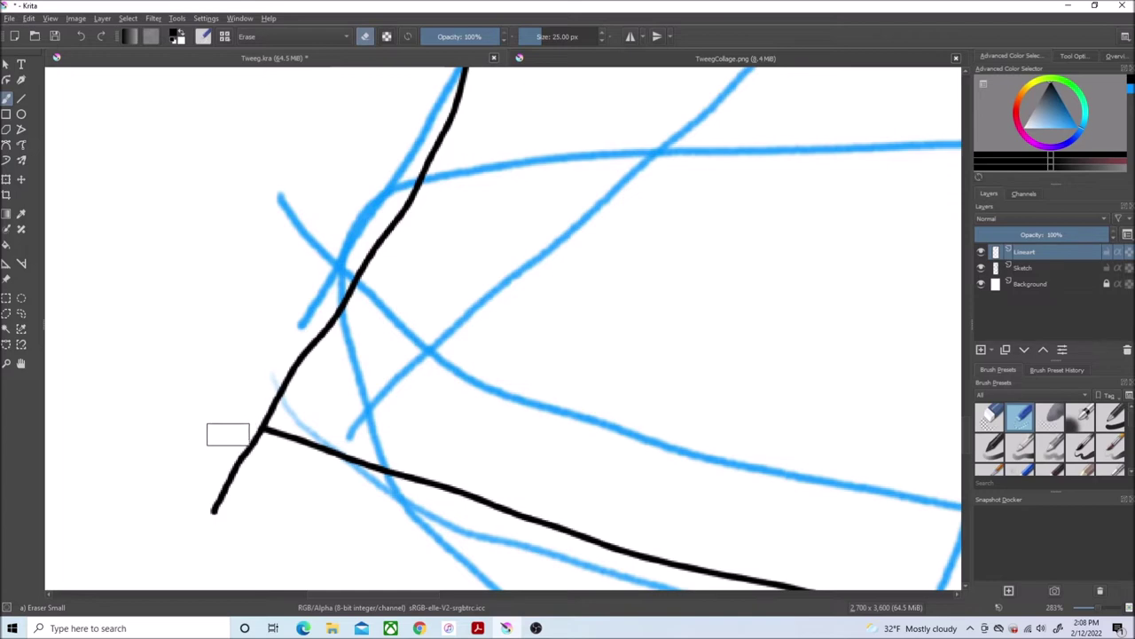
left_click_drag(254, 439, 218, 505)
scroll(710, 277, "down", 4)
- Ink the right hand with its thumb and fingers, the wrist line and the inner edge of the sleeve opening
left_click_drag(515, 593, 648, 593)
left_click_drag(967, 405, 965, 298)
scroll(570, 143, "up", 1)
key("slash")
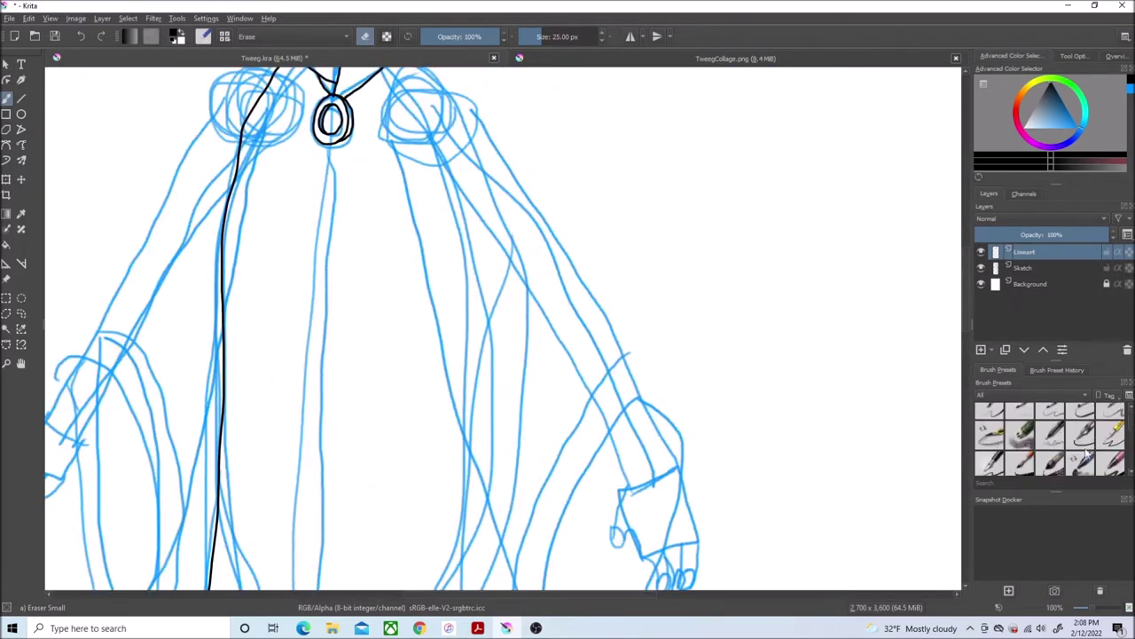
left_click_drag(967, 269, 967, 301)
scroll(696, 308, "up", 2)
scroll(697, 329, "up", 1)
scroll(844, 301, "down", 1)
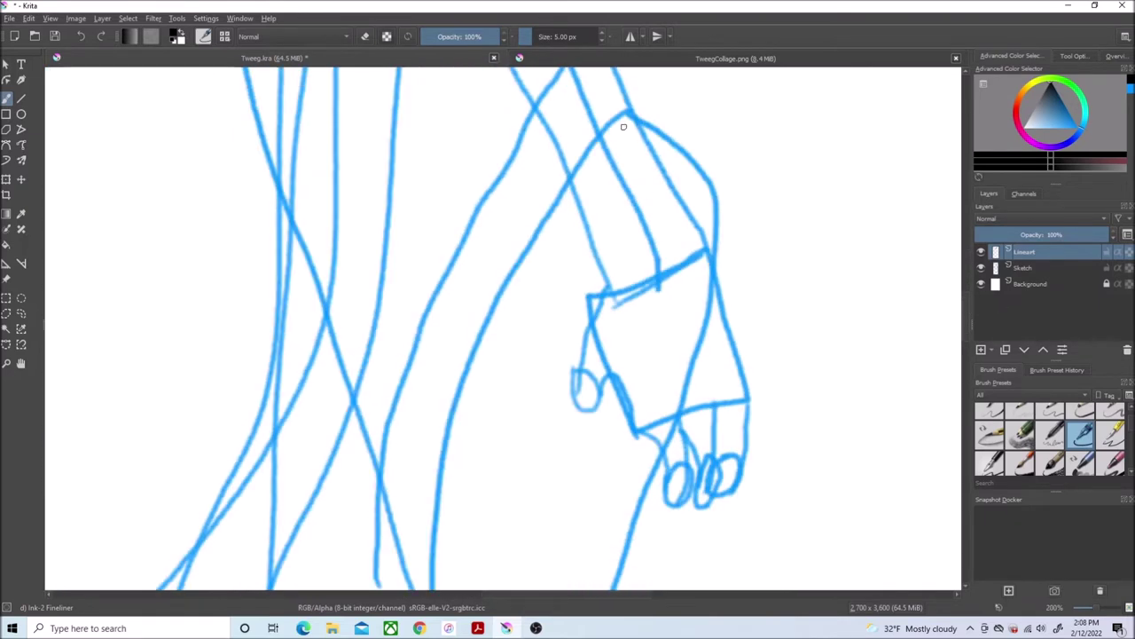
mouse_move(572, 180)
left_mouse_down()
mouse_move(590, 236)
mouse_move(603, 414)
left_mouse_up()
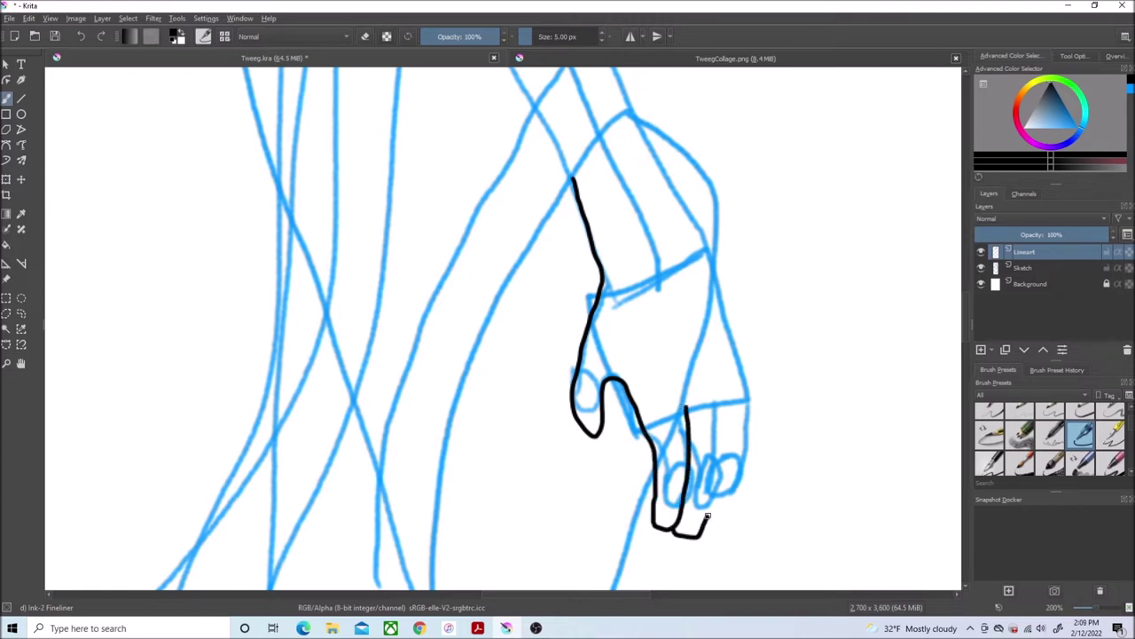
left_click_drag(704, 525, 716, 401)
mouse_move(723, 511)
left_mouse_down()
mouse_move(736, 299)
mouse_move(648, 120)
mouse_move(543, 209)
mouse_move(432, 570)
mouse_move(439, 590)
left_mouse_up()
scroll(657, 251, "down", 5)
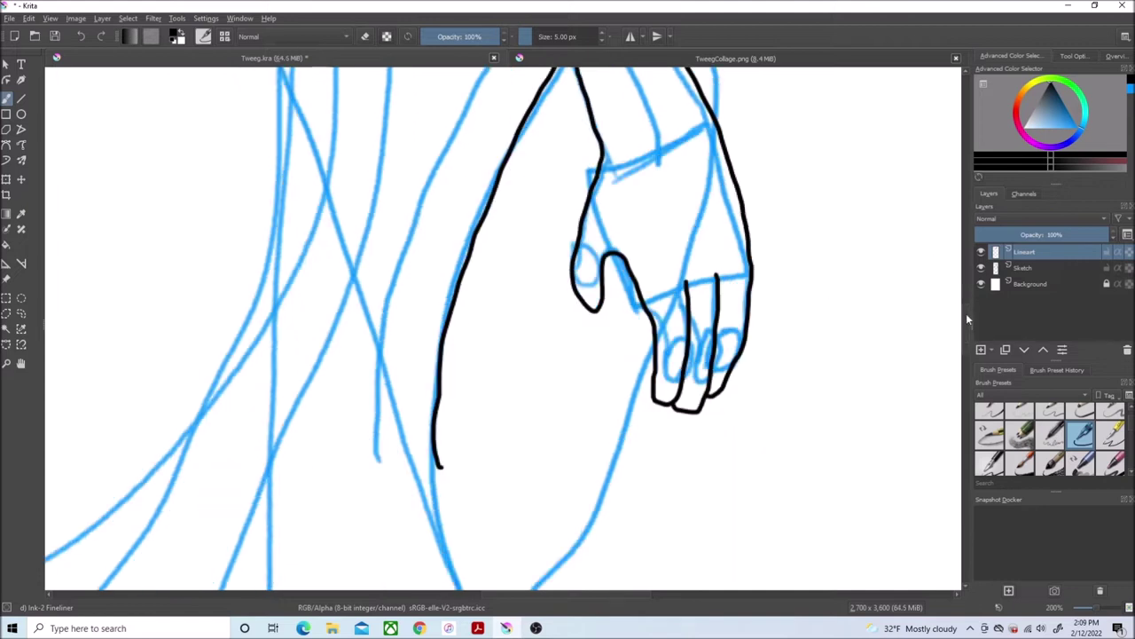
mouse_move(656, 250)
left_mouse_down()
mouse_move(605, 354)
mouse_move(479, 405)
left_mouse_up()
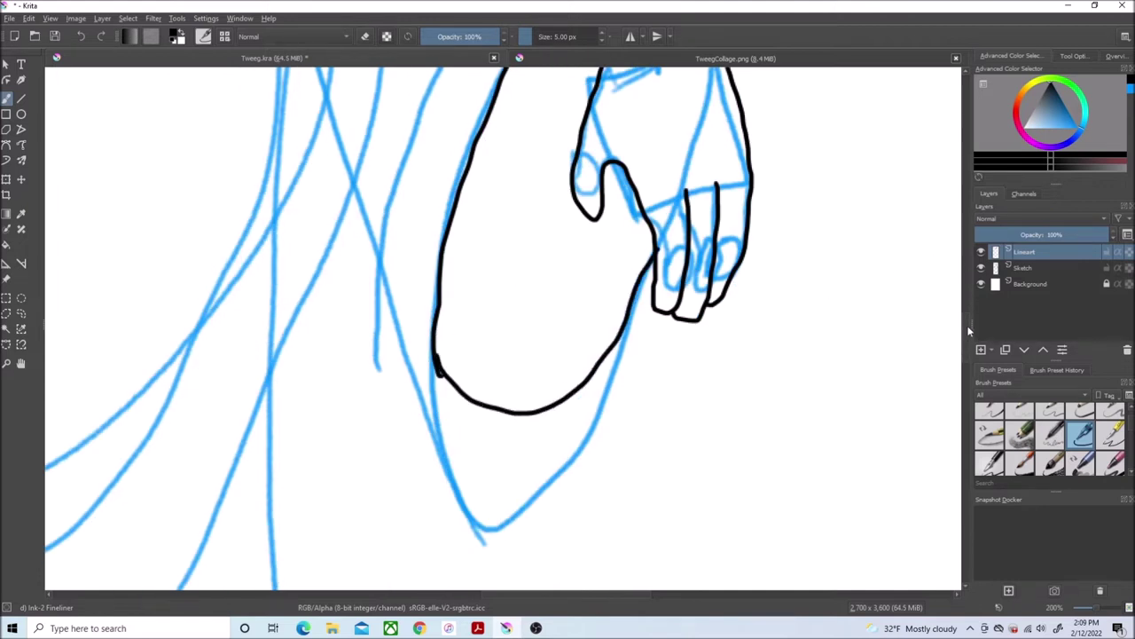
scroll(969, 331, "up", 2)
key("ctrl+z")
- Ink the lower curve of the right sleeve opening up to the hand, then the sleeve's cuff and outer arm line
mouse_move(657, 301)
left_mouse_down()
mouse_move(539, 468)
mouse_move(437, 451)
left_mouse_up()
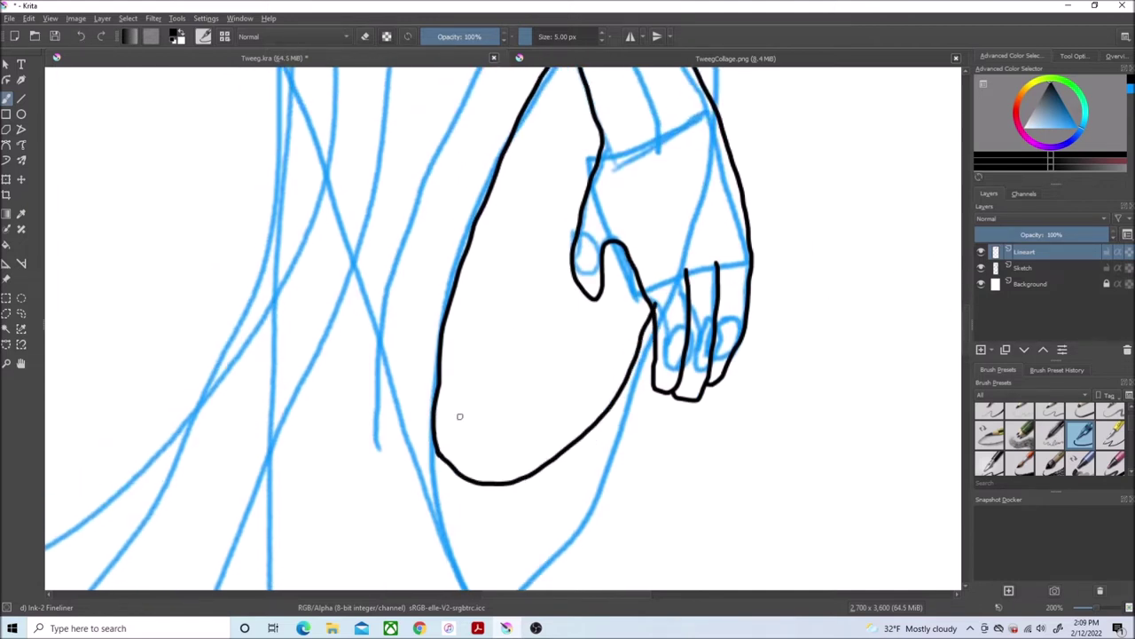
scroll(971, 332, "up", 8)
scroll(652, 433, "down", 1)
left_click_drag(645, 378, 450, 71)
scroll(967, 256, "up", 8)
mouse_move(449, 415)
left_mouse_down()
mouse_move(254, 145)
mouse_move(129, 186)
mouse_move(205, 508)
left_mouse_up()
- Ink the right sleeve's inner line from the shoulder to the bottom of the sleeve opening and save the drawing
key("minus")
scroll(325, 461, "down", 1)
left_click_drag(967, 217, 967, 305)
scroll(281, 190, "up", 2)
scroll(405, 399, "down", 1)
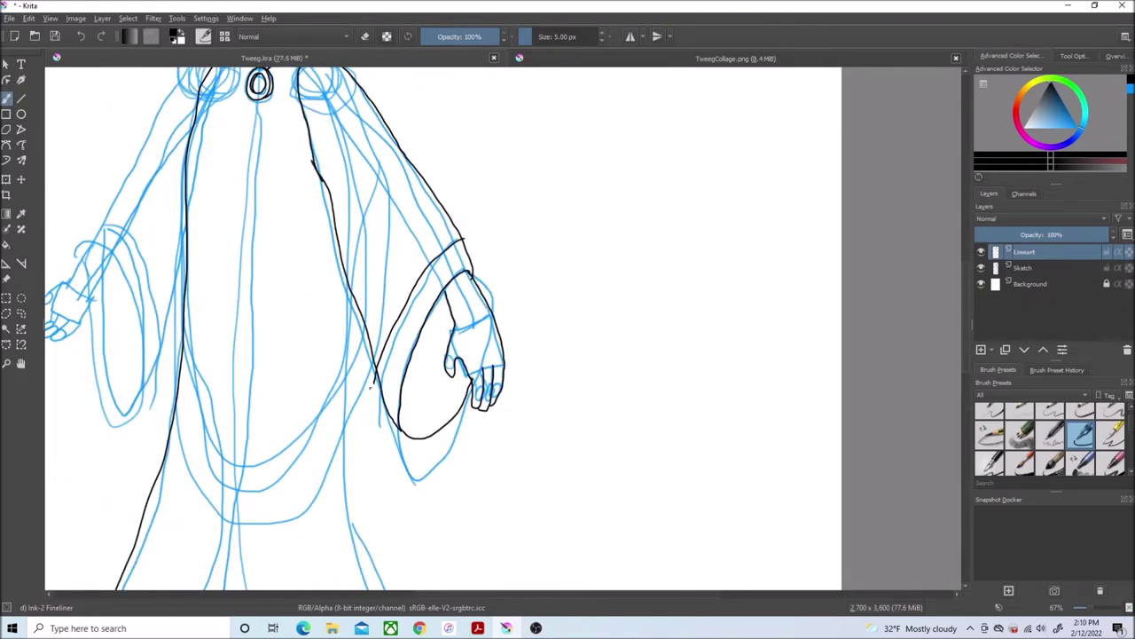
scroll(1084, 448, "up", 3)
left_click(9, 18)
left_click(22, 74)
- Clean up the right wrist by erasing stray ink and extending the hand's inner line to meet the sleeve opening
left_click(1021, 417)
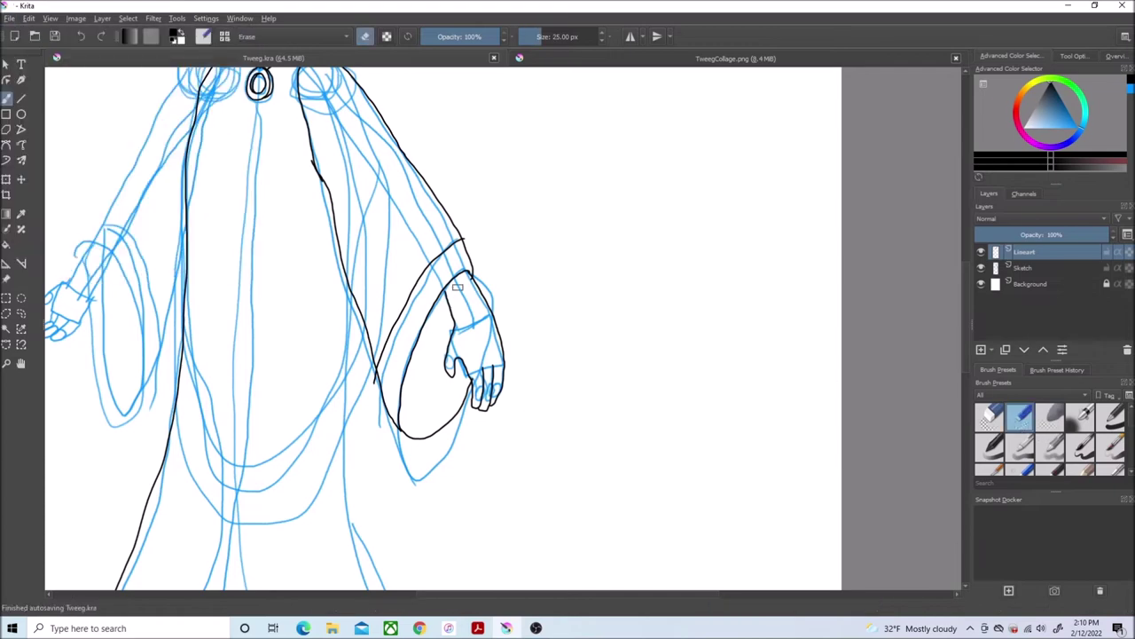
scroll(477, 276, "up", 6)
left_click_drag(406, 338, 430, 309)
scroll(1047, 439, "down", 2)
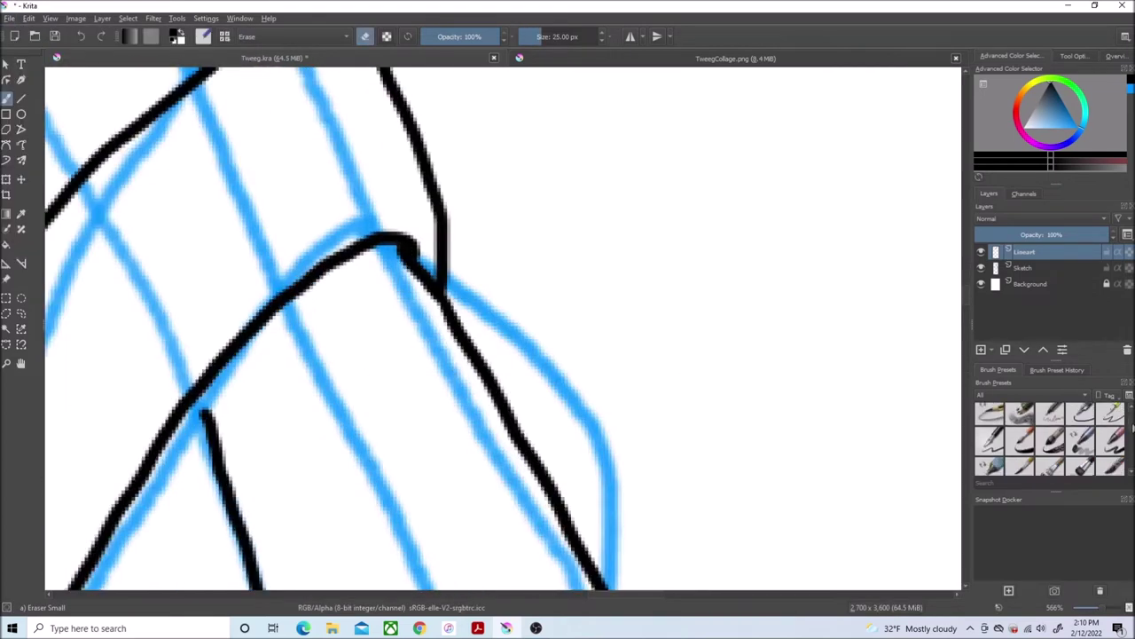
left_click(1081, 452)
left_click_drag(1129, 412, 1129, 403)
left_click(1020, 418)
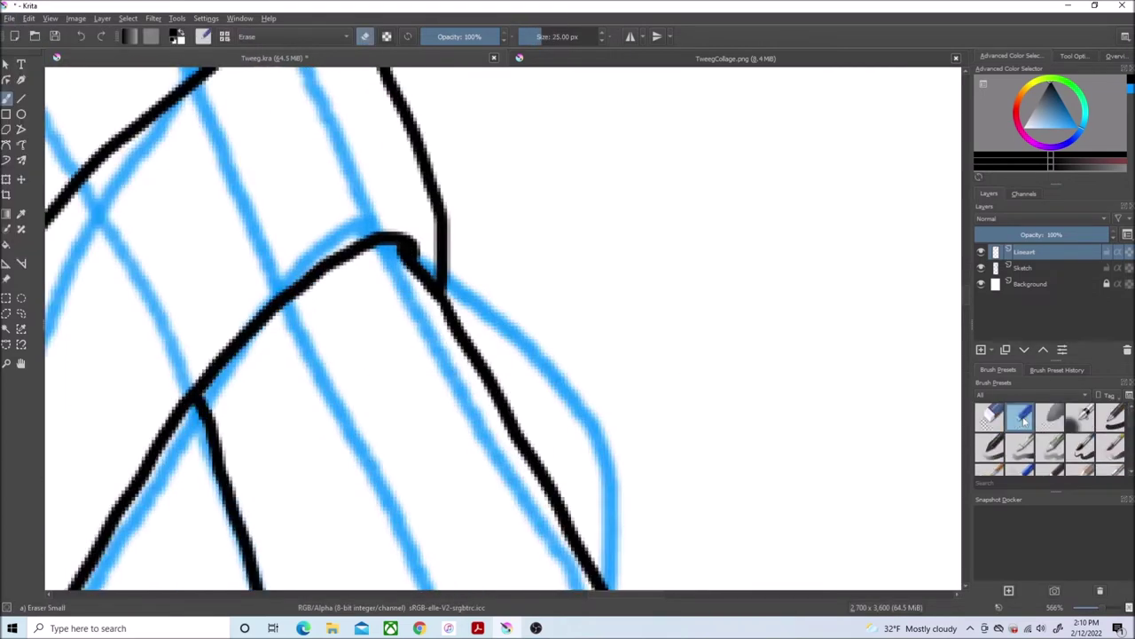
- Erase the end of the cuff line that overshoots the right sleeve's inner line
scroll(721, 326, "down", 6)
scroll(337, 524, "up", 5)
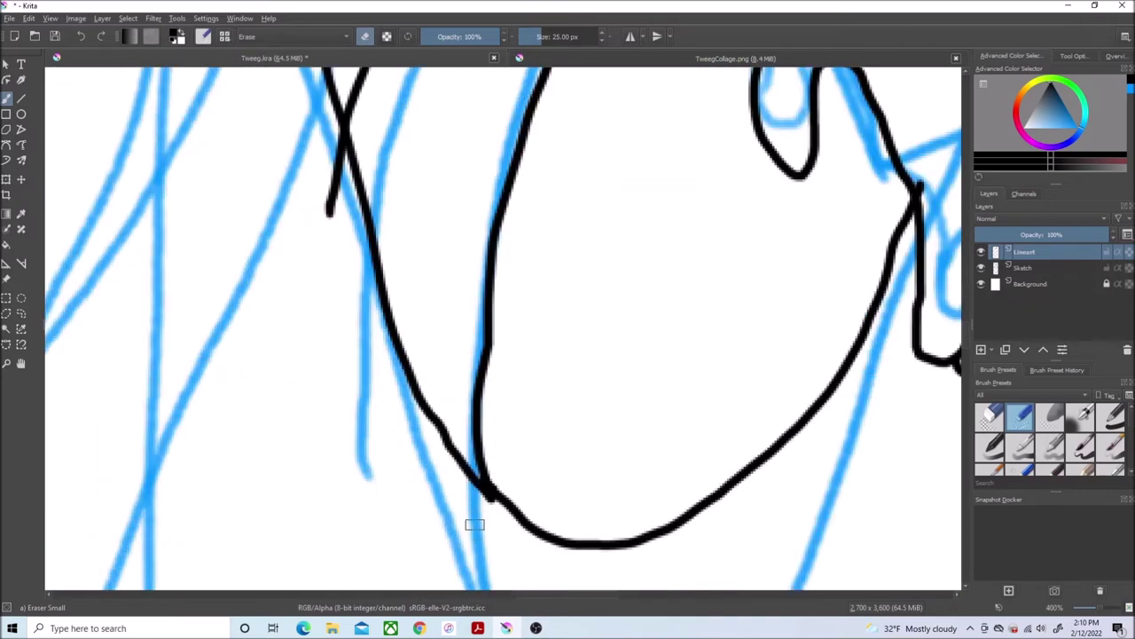
mouse_move(327, 213)
left_mouse_down()
mouse_move(325, 145)
mouse_move(306, 131)
left_mouse_up()
scroll(640, 598, "right", 3)
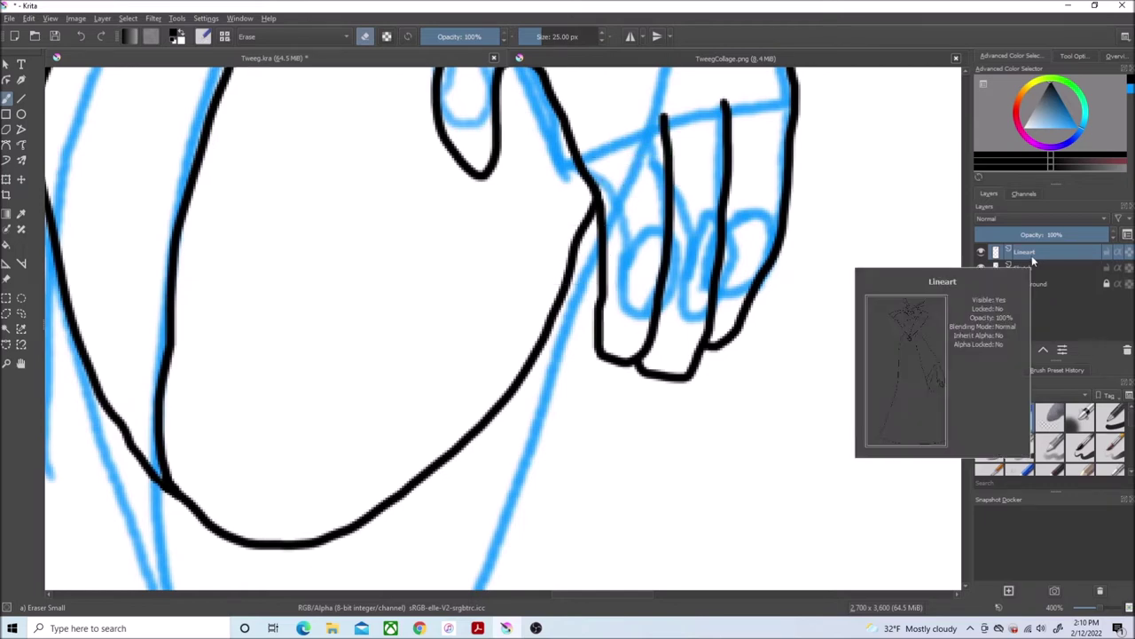
- Ink the robe's right edge, the two lines of the hem band and the front centre line below the medallion
scroll(837, 331, "down", 6)
left_click_drag(965, 350, 965, 372)
scroll(1055, 431, "down", 2)
left_click(1081, 435)
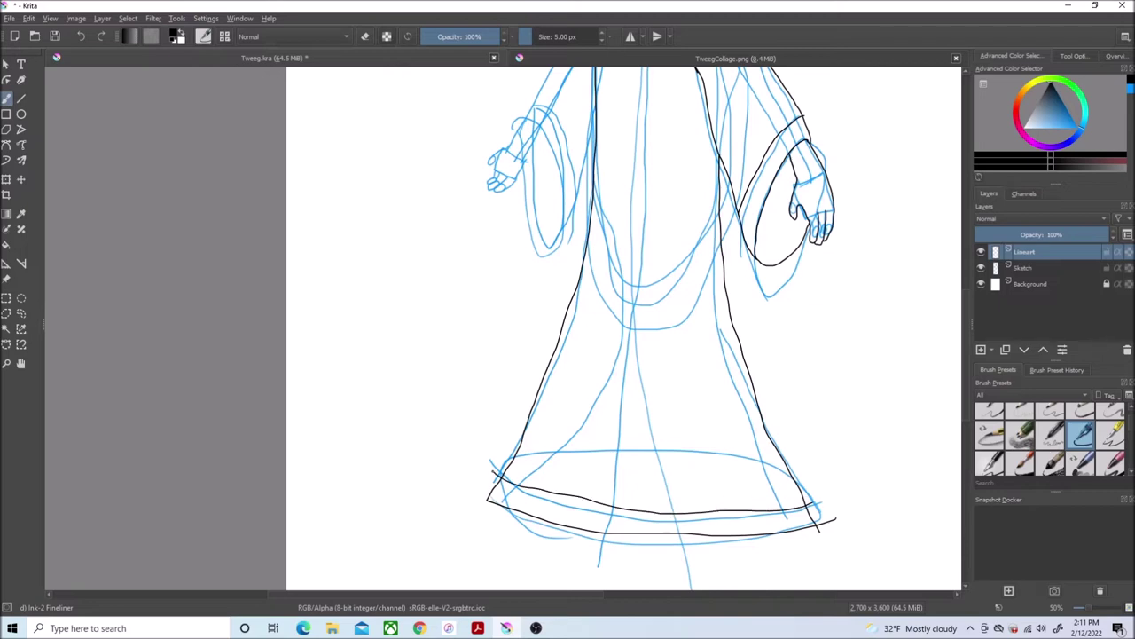
scroll(865, 259, "up", 2)
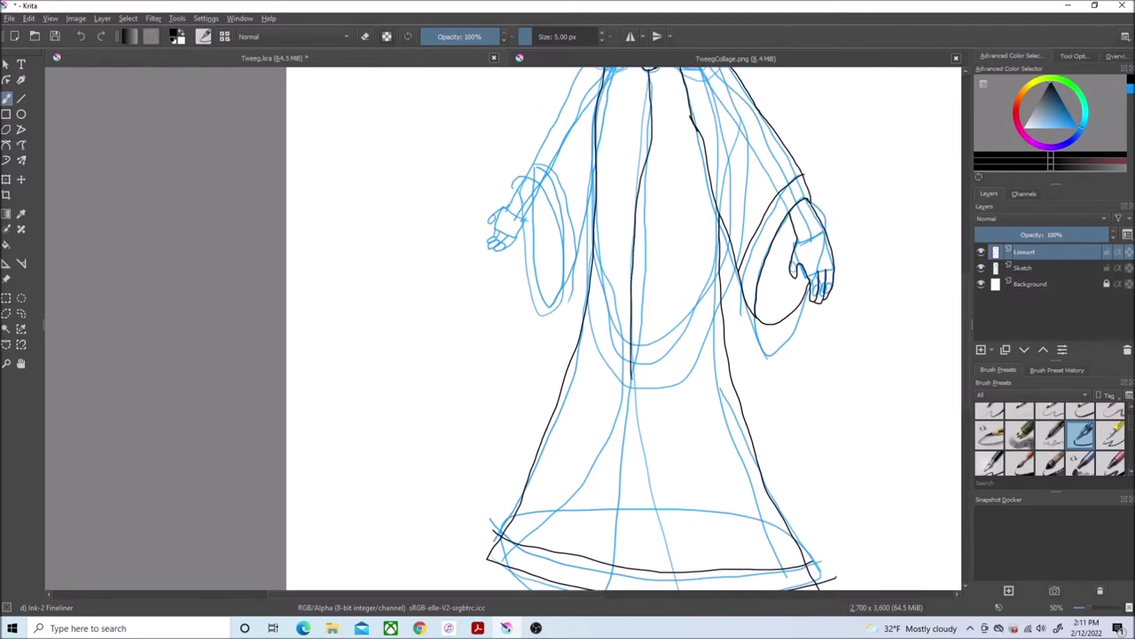
- Erase the rough overlap on the robe's right line below the shoulder with the Eraser Small preset
key("slash")
scroll(387, 275, "up", 10)
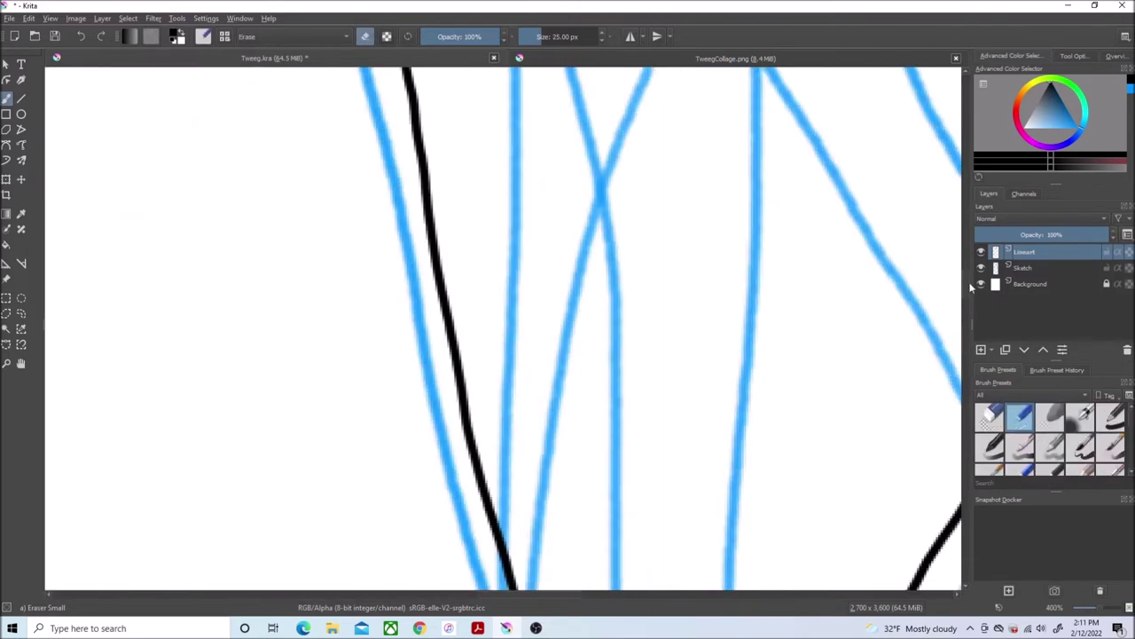
left_click_drag(260, 304, 295, 397)
mouse_move(344, 460)
left_mouse_down()
mouse_move(317, 432)
mouse_move(349, 477)
left_mouse_up()
- Delete the line ends poking into the medallion's top and bottom using freehand selections, and clear the selection
scroll(350, 486, "down", 7)
scroll(304, 392, "up", 4)
scroll(441, 497, "up", 8)
left_click(21, 313)
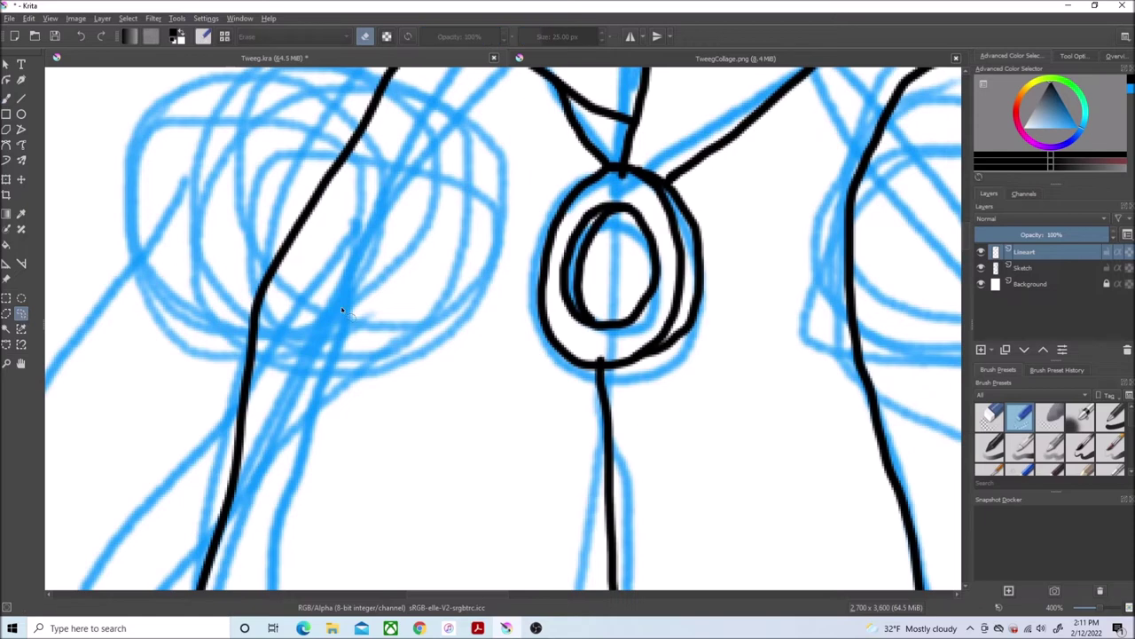
left_click_drag(606, 364, 579, 340)
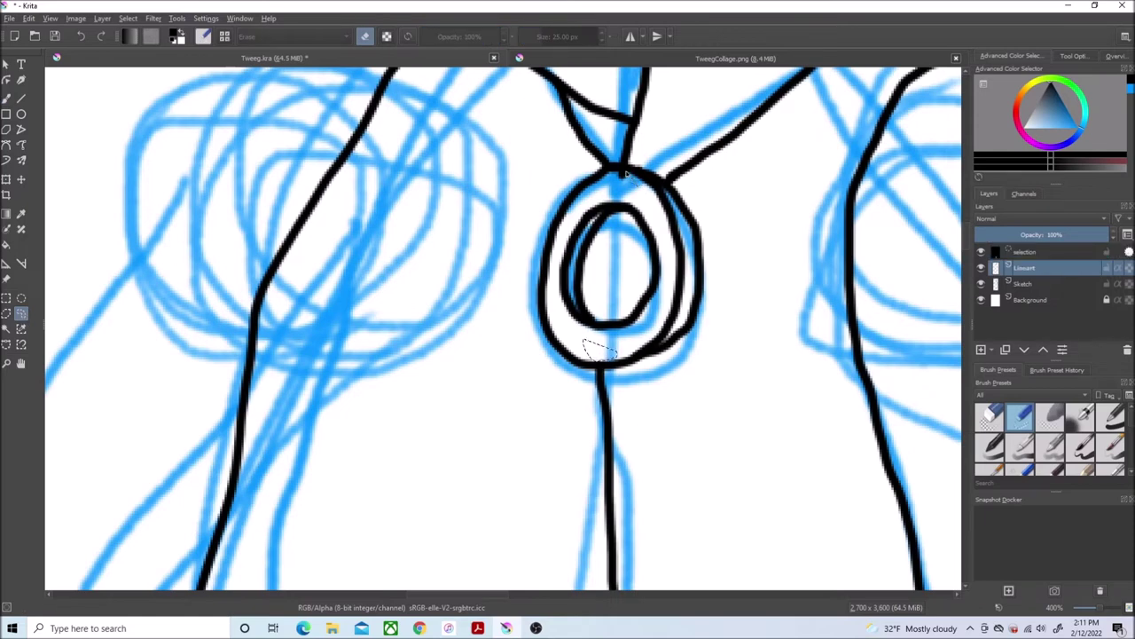
left_click(127, 19)
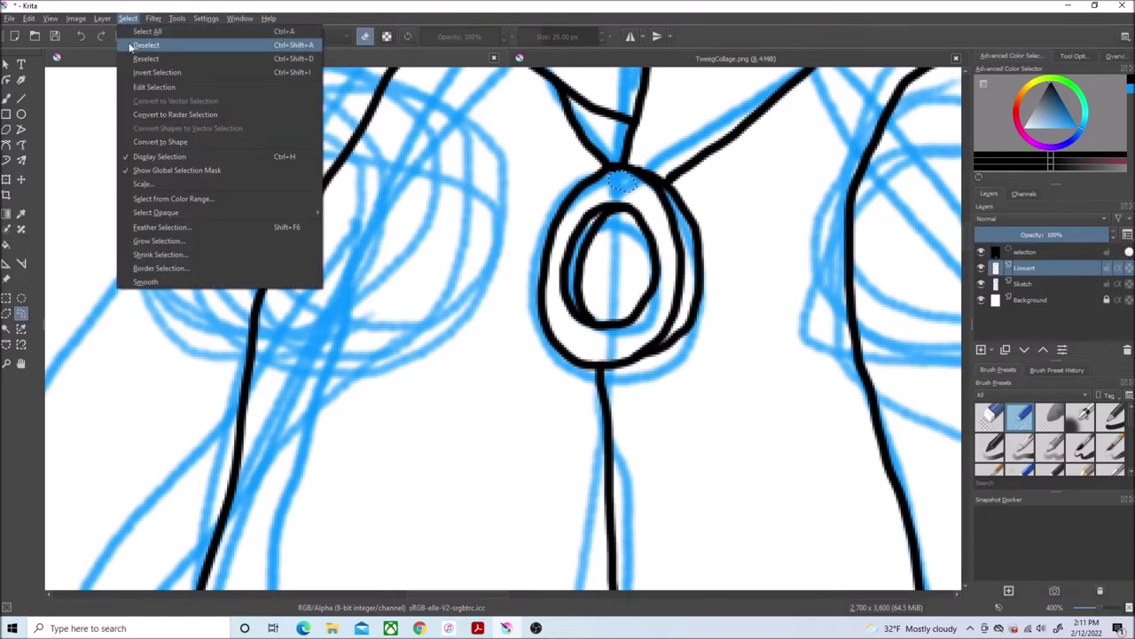
left_click(132, 46)
- Erase the line ends overshooting the robe's right edge and hem corner with the Eraser Small preset
scroll(590, 370, "down", 8)
left_click(7, 98)
left_click_drag(965, 216, 976, 280)
scroll(567, 468, "up", 10)
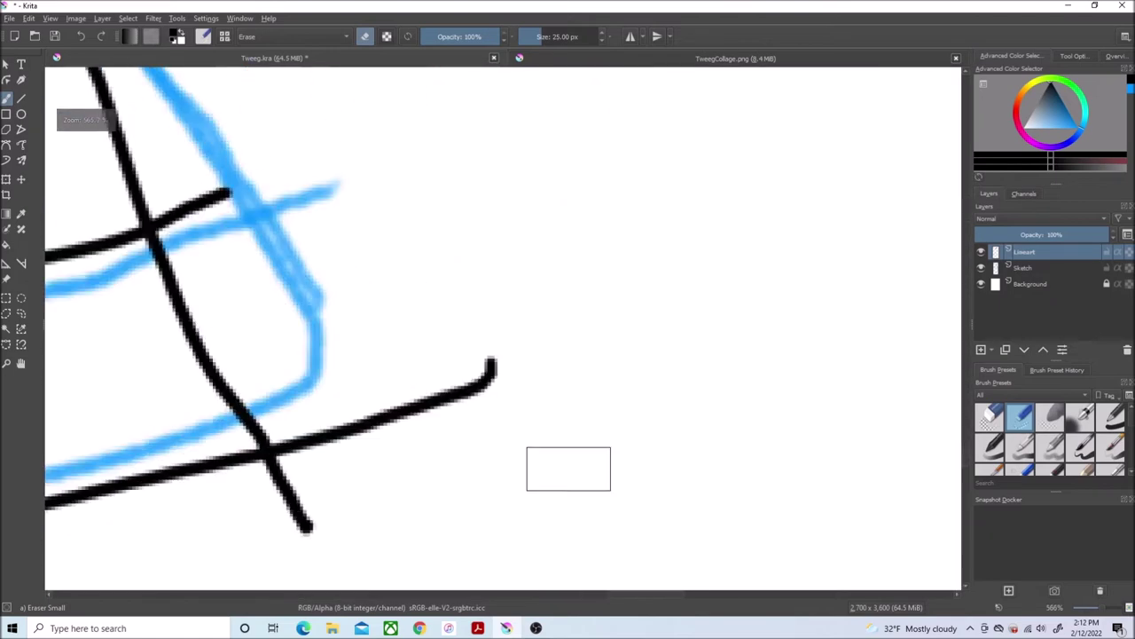
mouse_move(481, 370)
left_mouse_down()
mouse_move(317, 426)
mouse_move(313, 529)
left_mouse_up()
- Erase the front centre line's end below the hem and the hem band line's end past the robe's left edge
left_click_drag(625, 595, 413, 595)
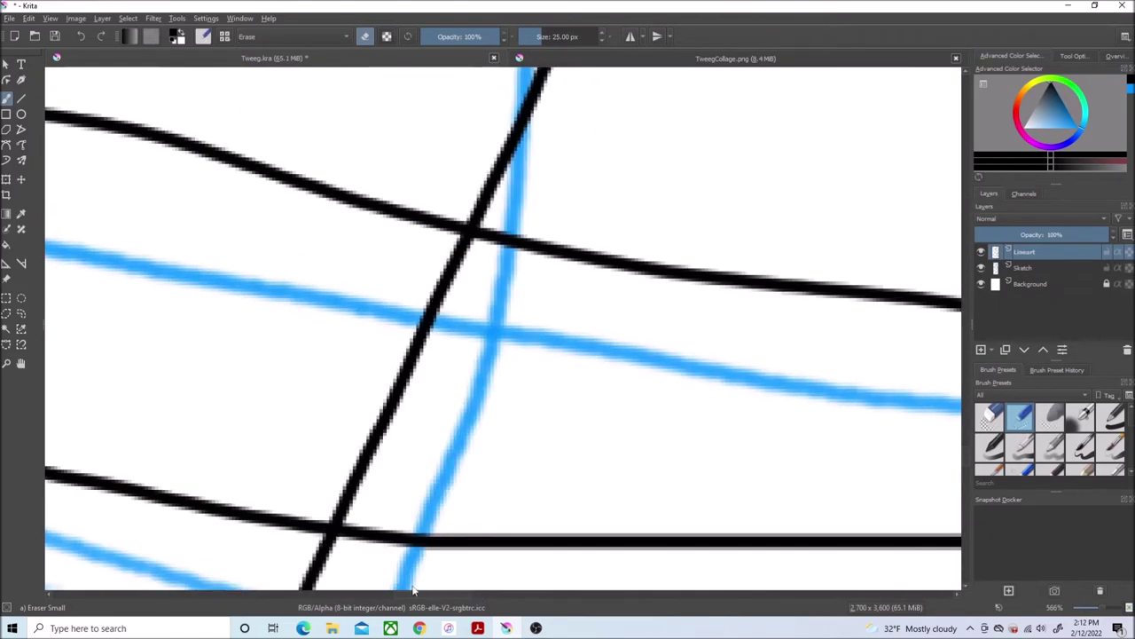
left_click_drag(966, 410, 966, 422)
mouse_move(285, 385)
left_mouse_down()
mouse_move(327, 282)
mouse_move(309, 272)
left_mouse_up()
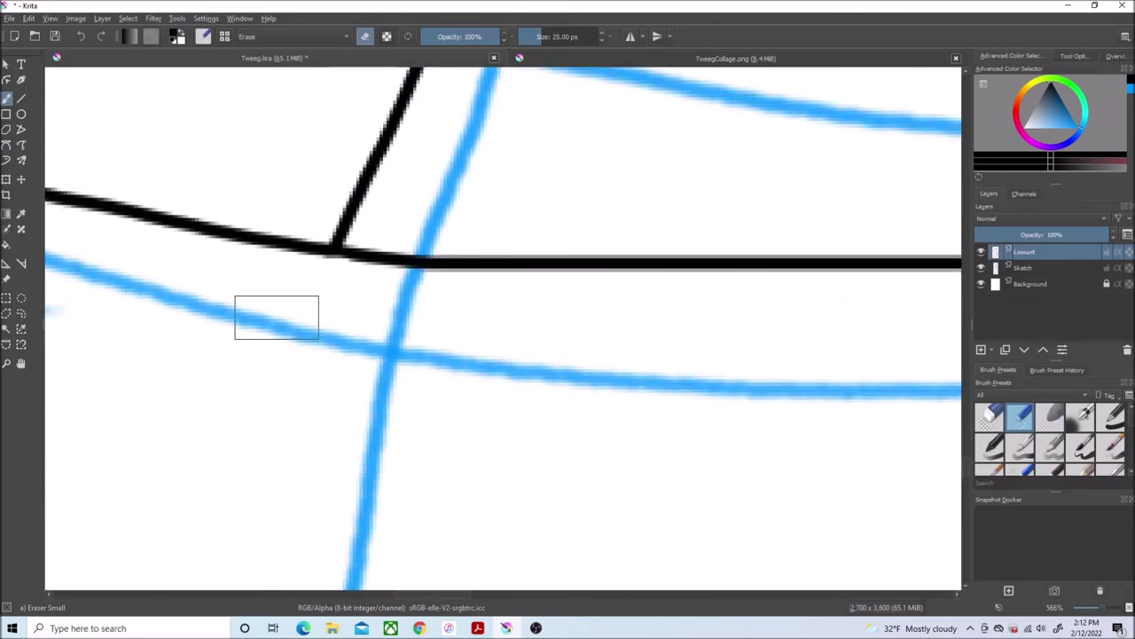
scroll(306, 306, "down", 7)
scroll(248, 231, "up", 6)
left_click_drag(103, 292, 151, 347)
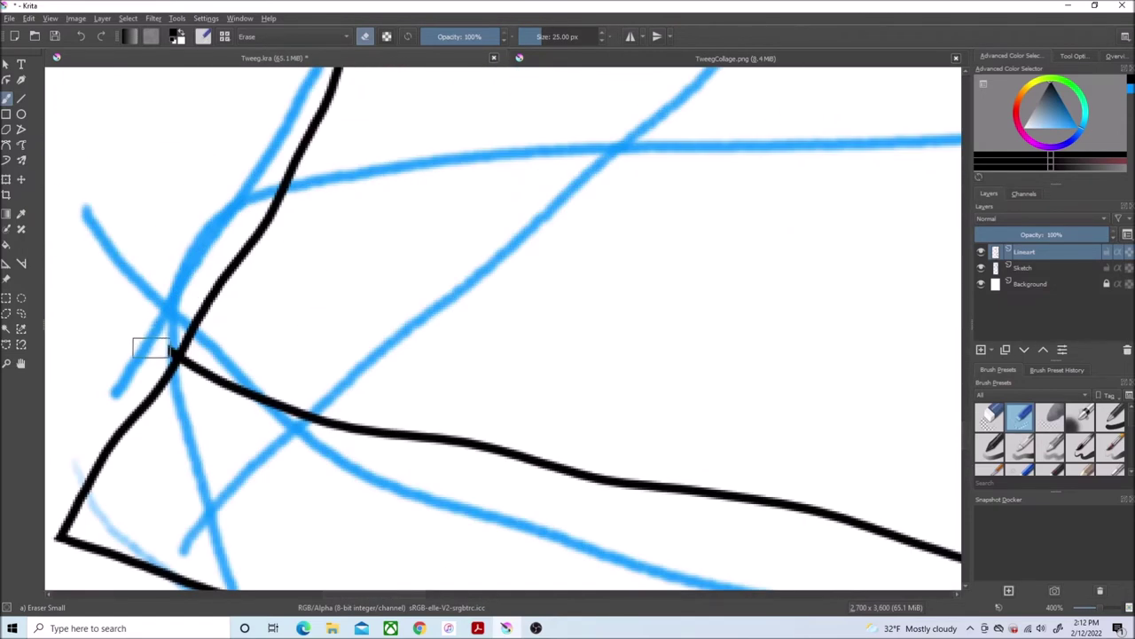
- Erase the end of the upper cuff line that overshoots the right sleeve's outer line
scroll(158, 331, "down", 1)
scroll(546, 339, "down", 6)
scroll(504, 208, "up", 3)
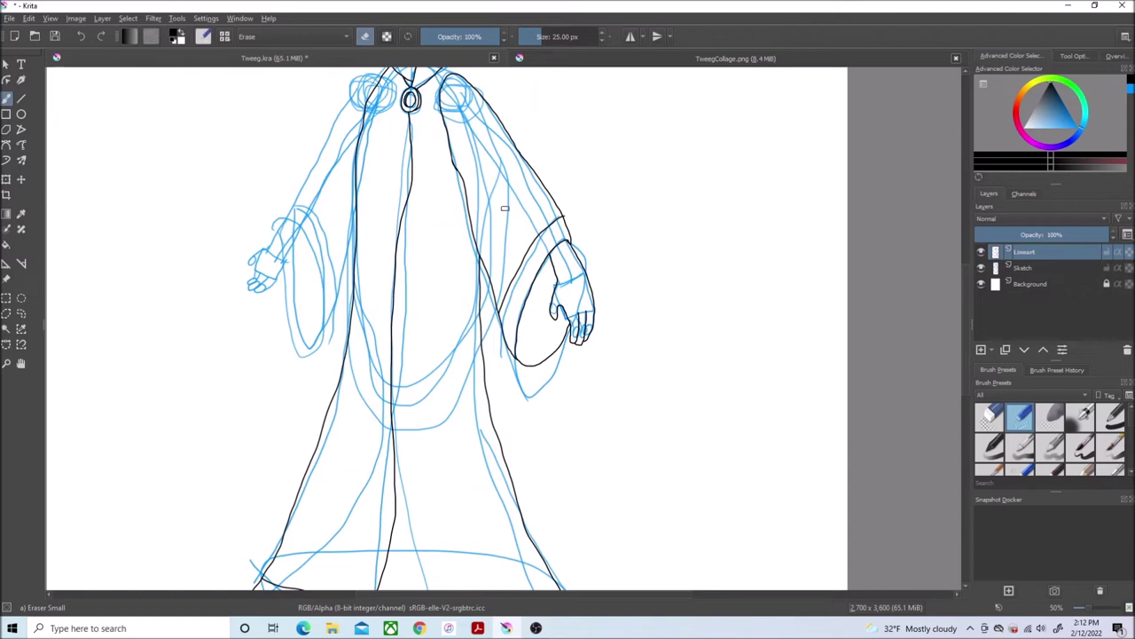
scroll(530, 289, "up", 6)
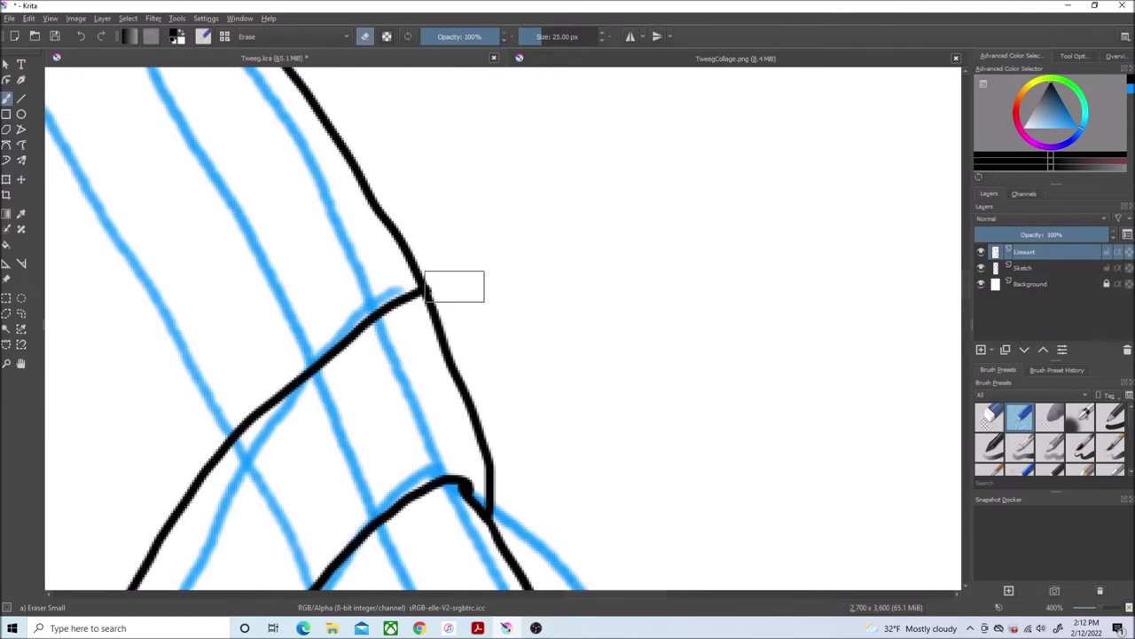
- Ink the left forearm and hand, with its thumb and fingers, over the sketch using the Ink-2 Fineliner preset
scroll(419, 297, "down", 6)
left_click_drag(464, 591, 299, 590)
left_click_drag(965, 270, 965, 290)
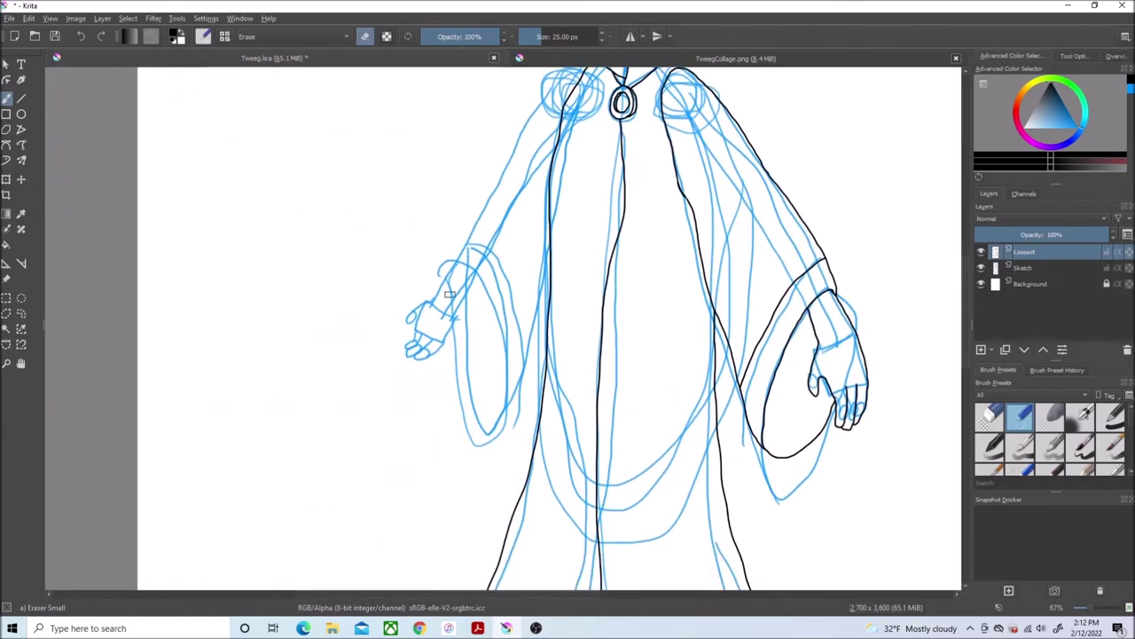
scroll(532, 337, "up", 6)
left_click(1052, 369)
left_click(1081, 433)
scroll(666, 436, "down", 1)
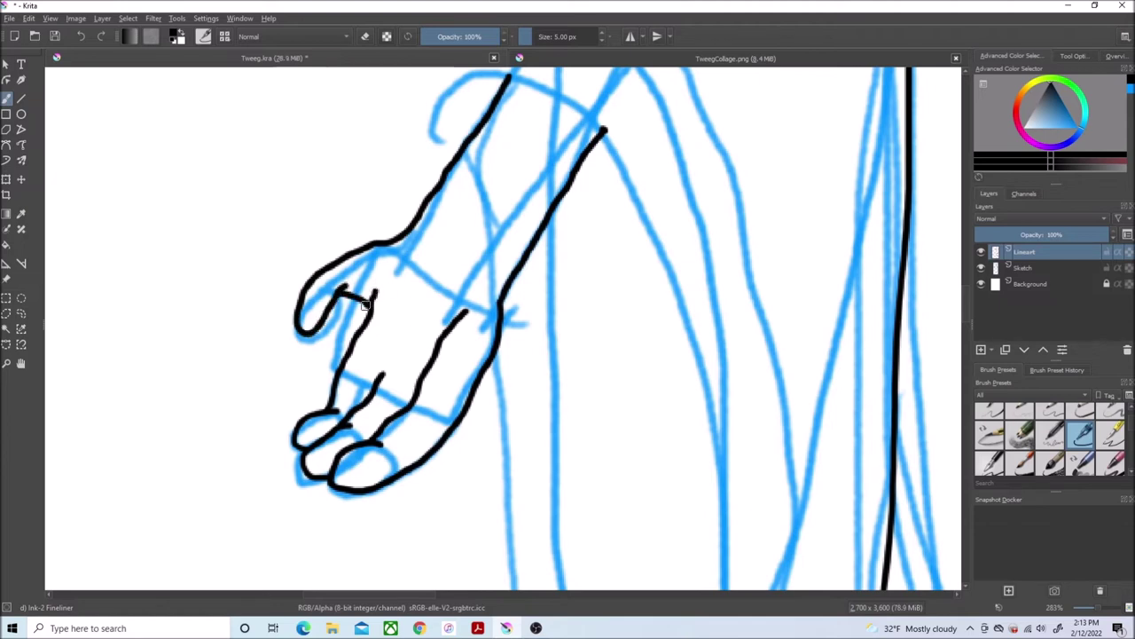
- Ink the left sleeve's cuff and hanging opening, plus its outer and underside lines, with the Ink-2 Fineliner preset
left_click(1023, 416)
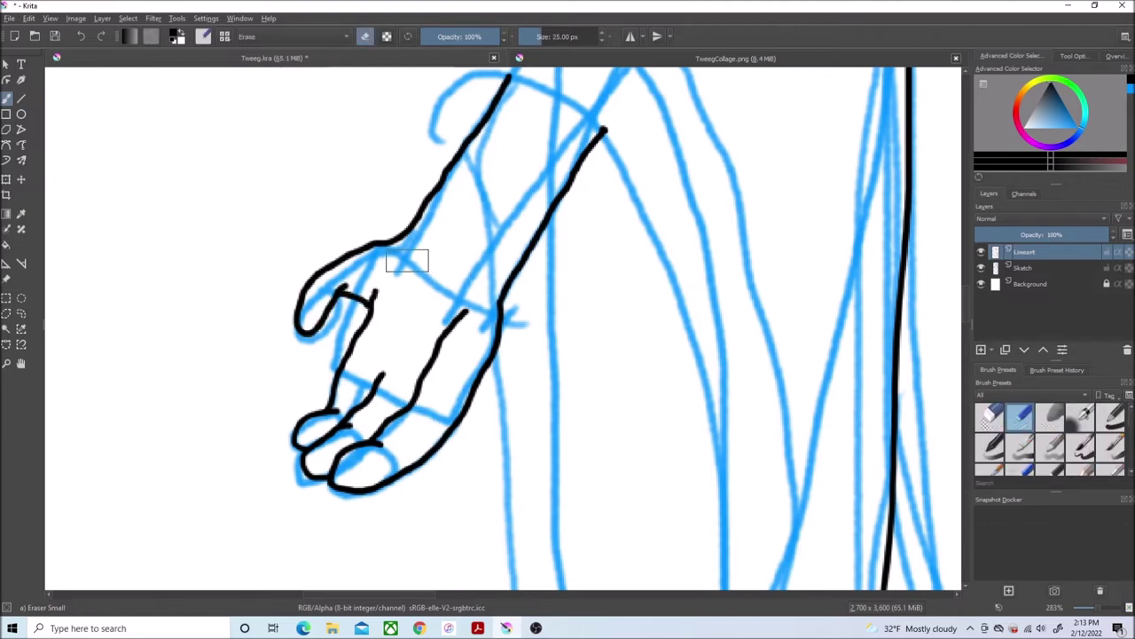
scroll(407, 261, "up", 3)
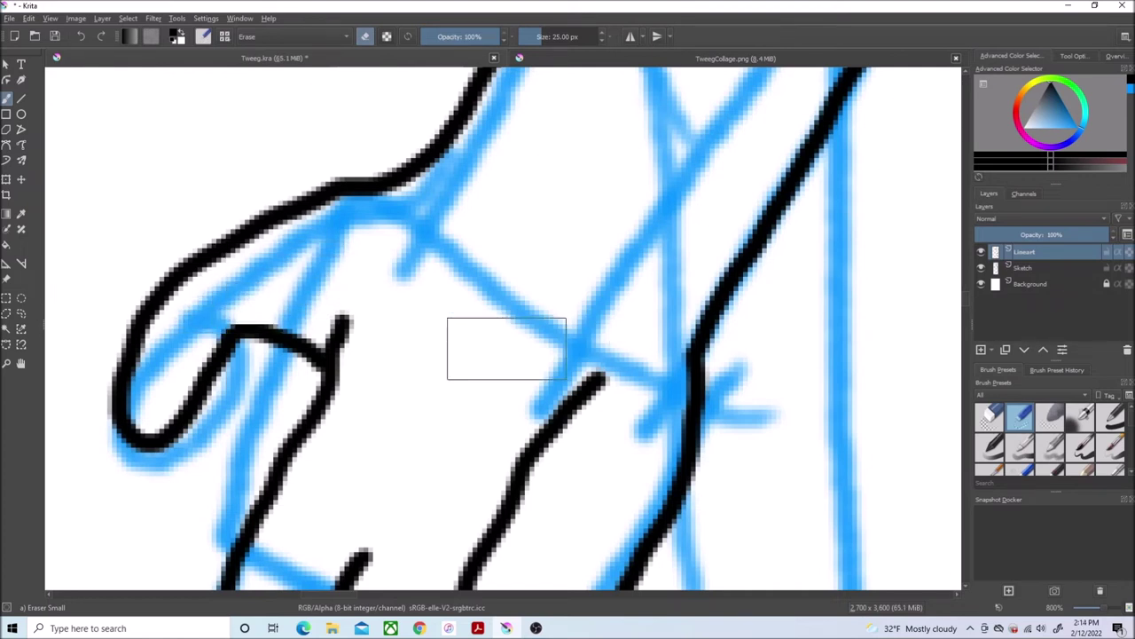
scroll(574, 270, "down", 6)
scroll(604, 316, "up", 1)
left_click_drag(431, 595, 488, 602)
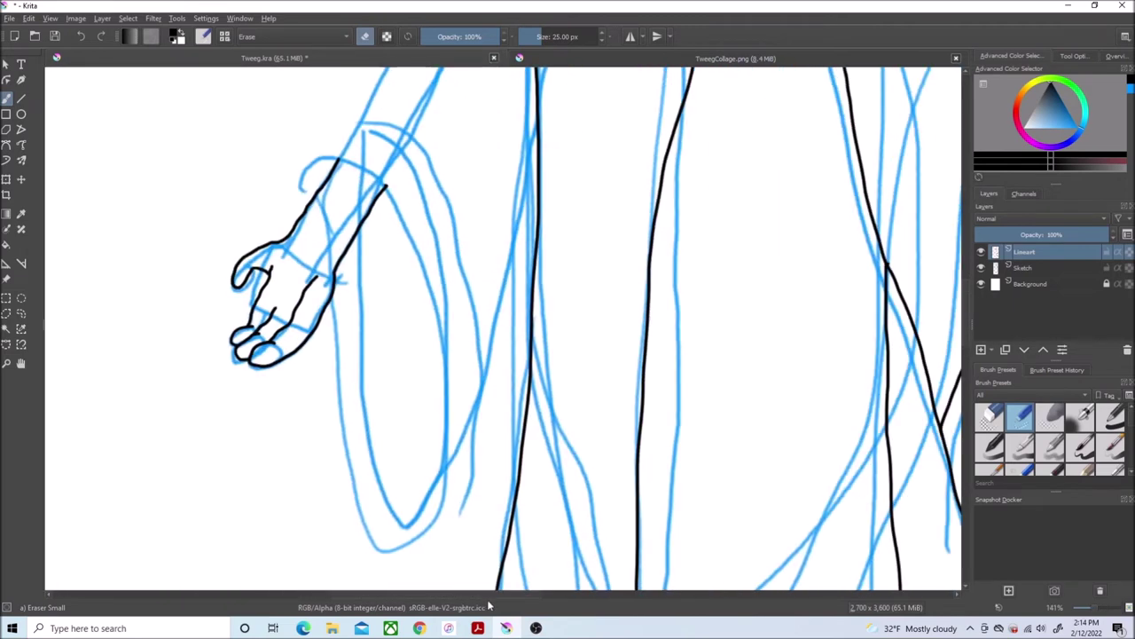
key("slash")
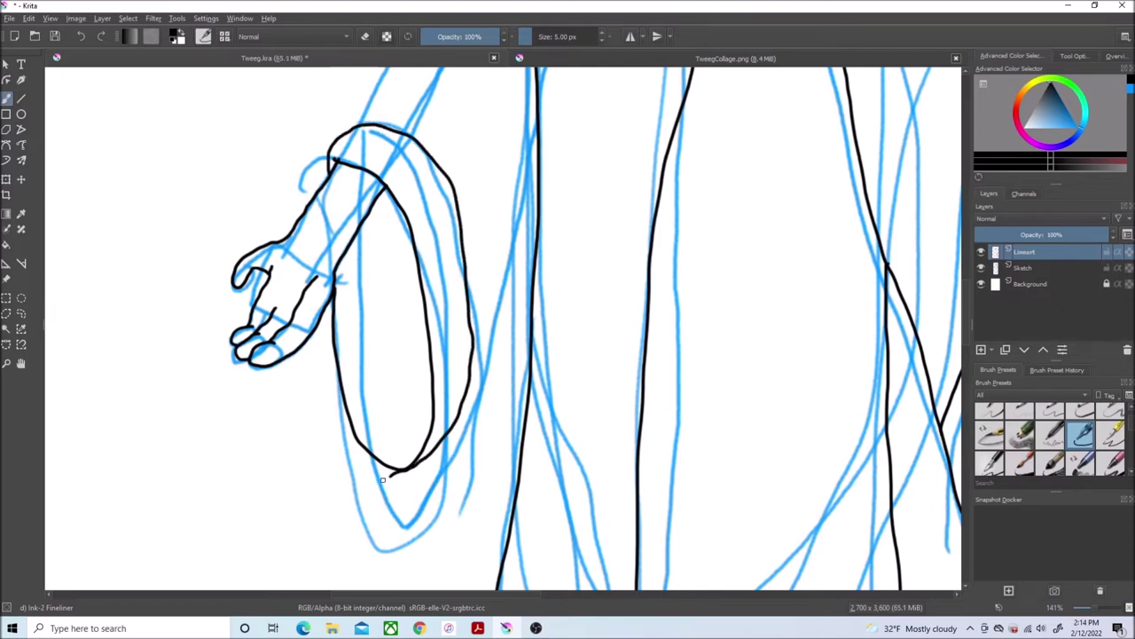
scroll(727, 231, "up", 5)
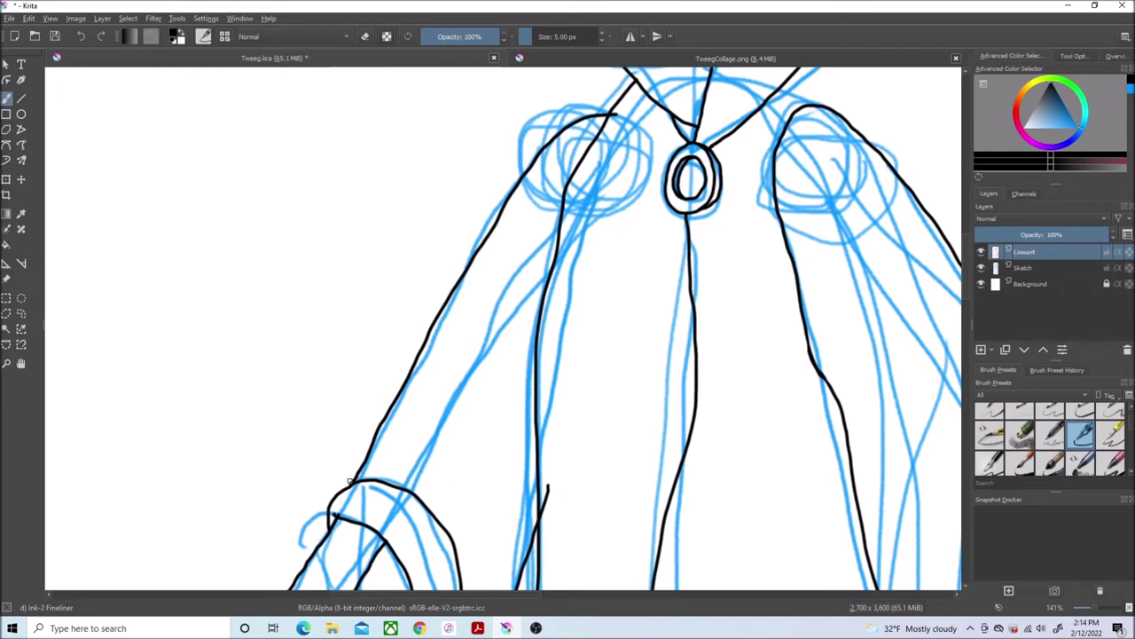
- Erase the ends of the left shoulder line and sleeve underside line where they cross the robe's left edge, using the Eraser Small preset
left_click(749, 60)
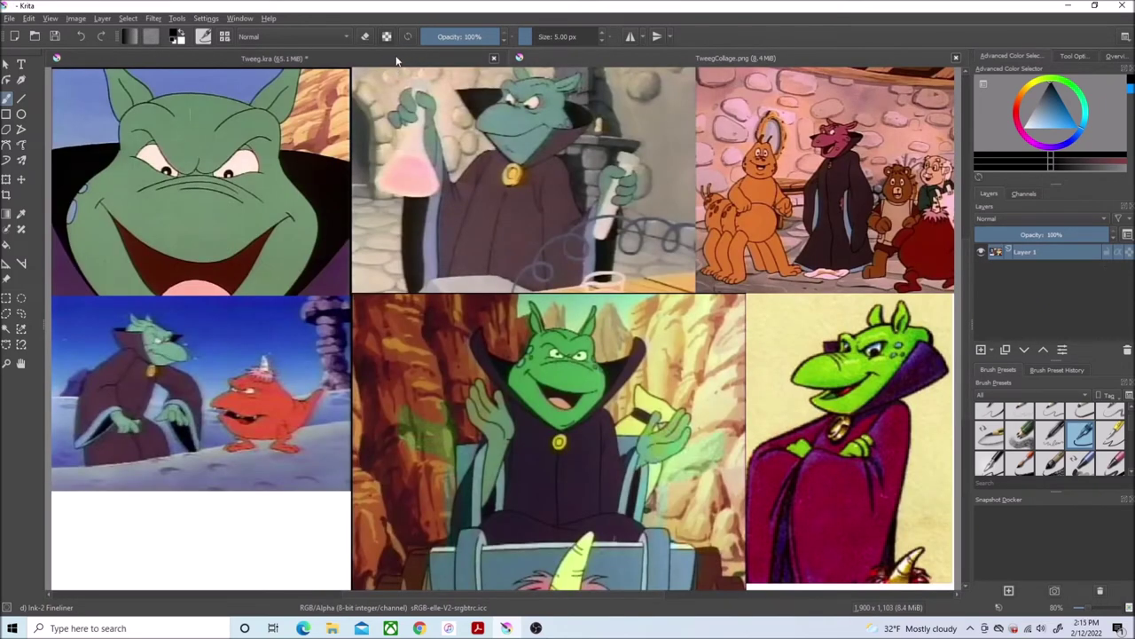
left_click(397, 60)
scroll(1045, 444, "up", 3)
left_click(1020, 418)
scroll(643, 117, "up", 5)
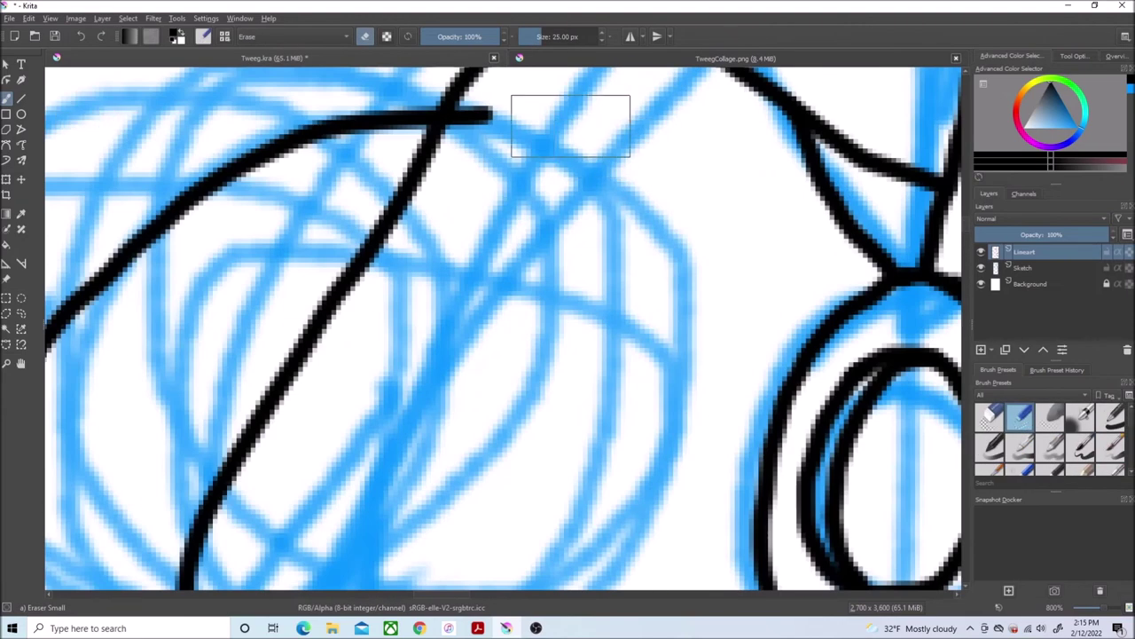
scroll(532, 149, "down", 5)
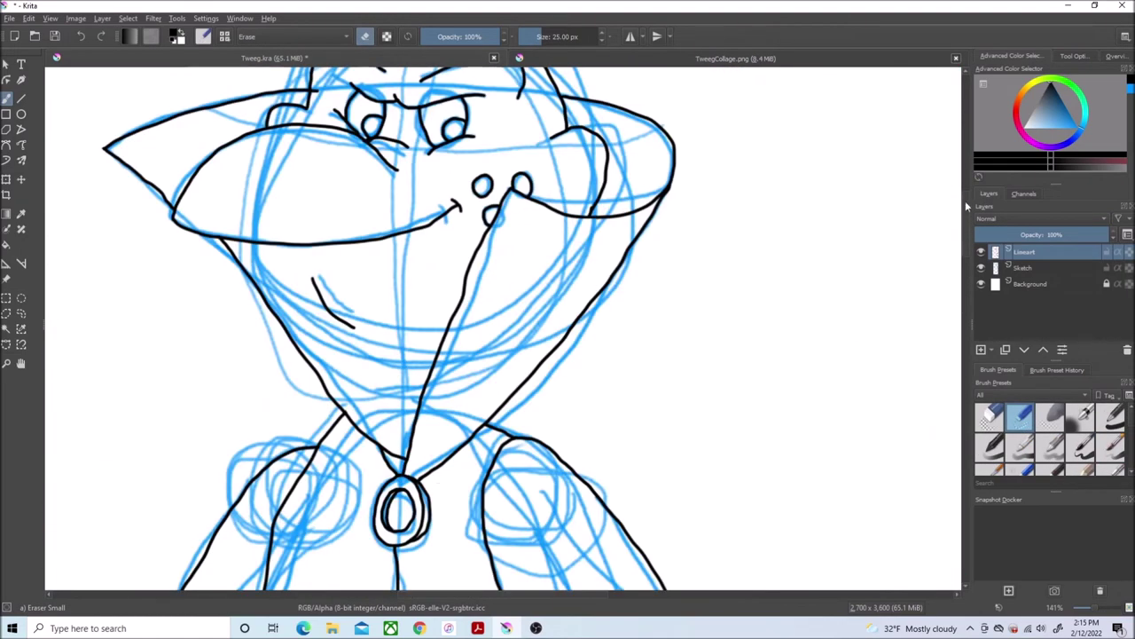
scroll(249, 169, "up", 3)
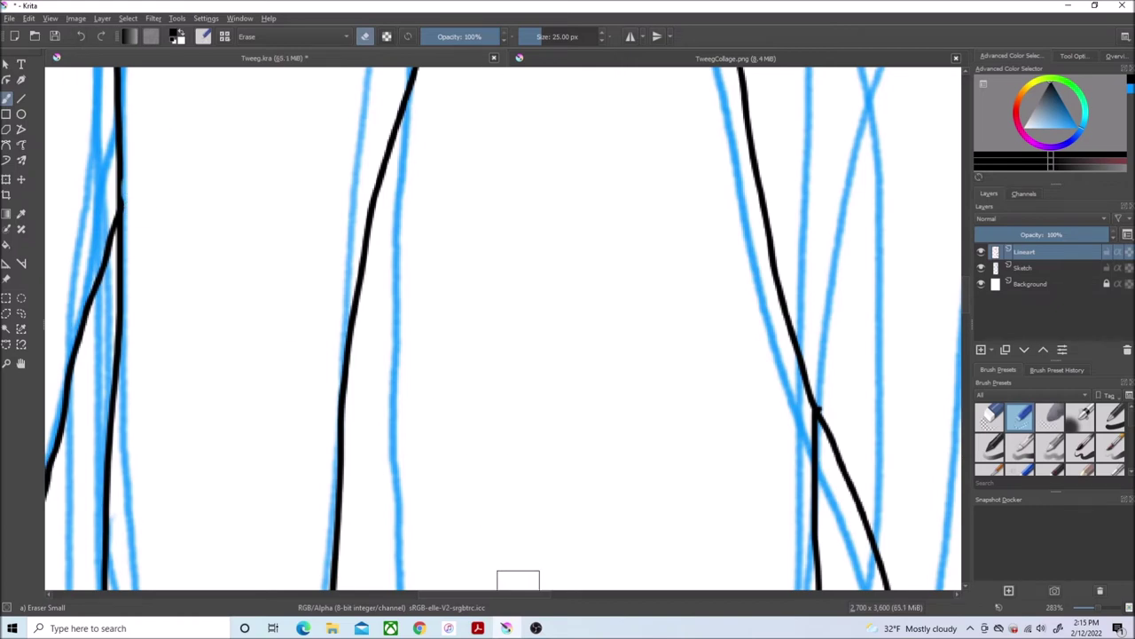
- Delete the stray line end inside the left cuff above the wrist using a freehand selection, and clear the selection
left_click_drag(518, 595, 435, 594)
left_click(22, 314)
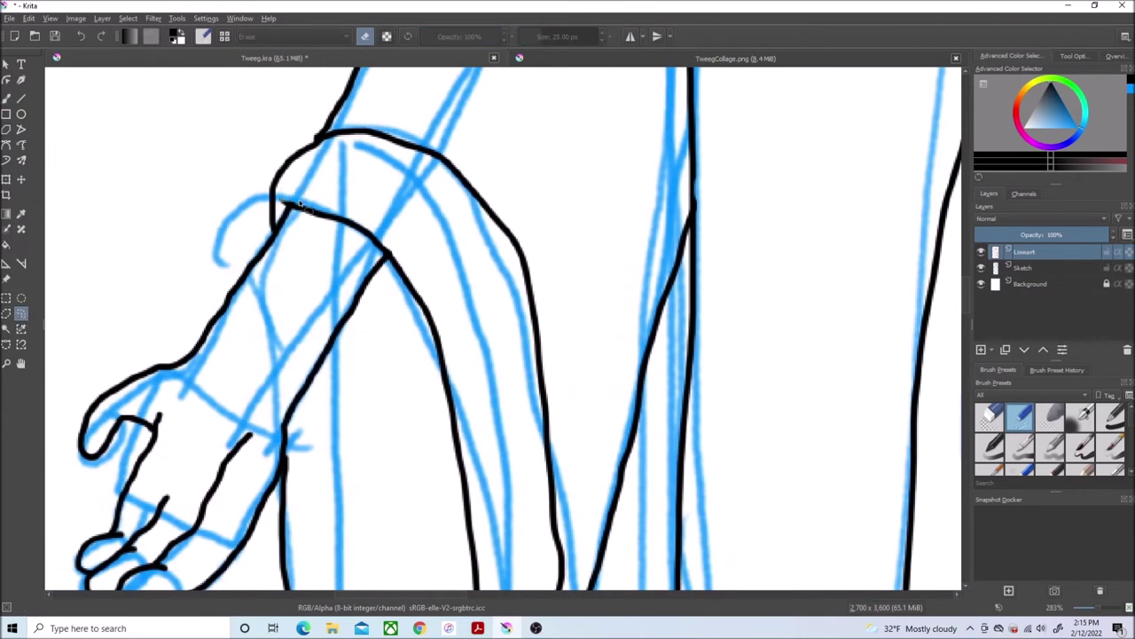
left_click_drag(284, 202, 300, 192)
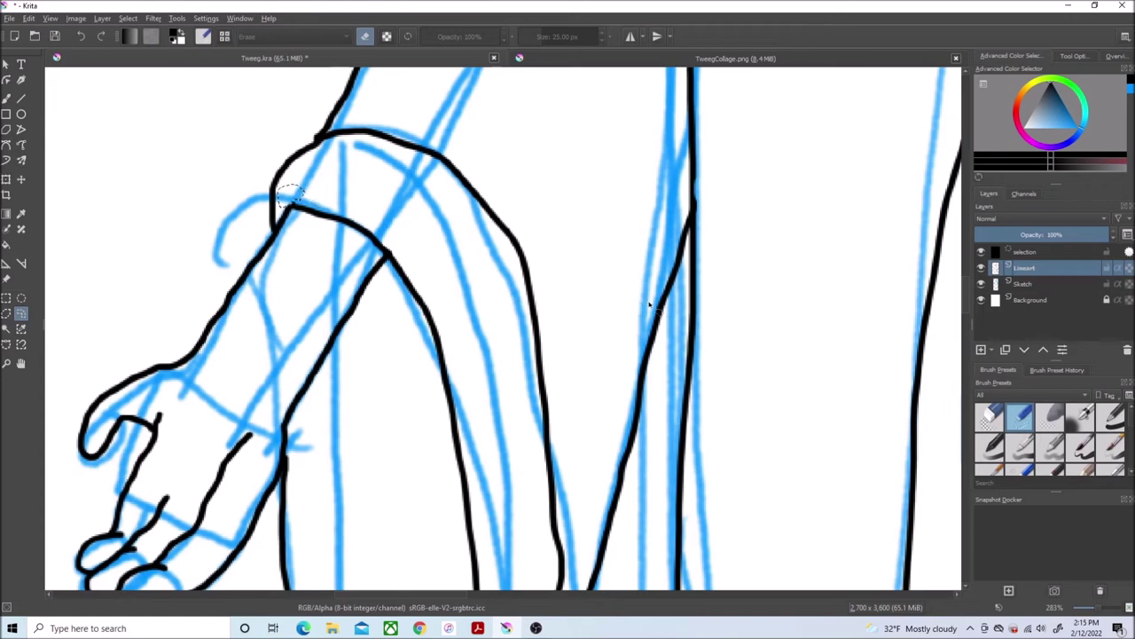
scroll(650, 304, "up", 2)
left_click(50, 18)
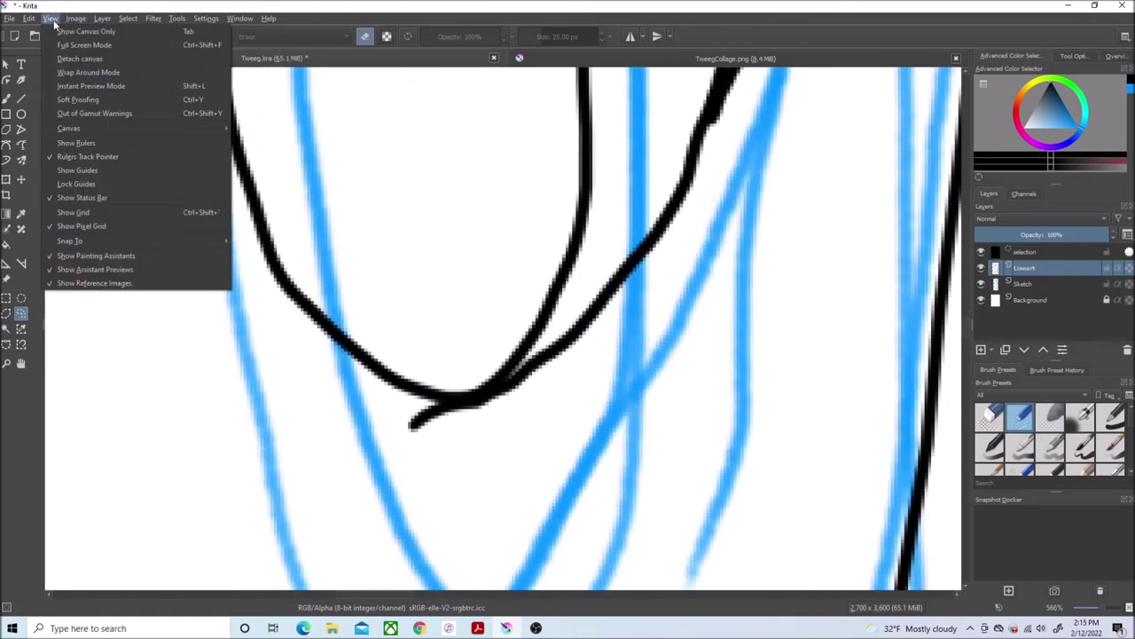
mouse_move(128, 18)
left_click(144, 45)
- Erase the stray line end below the left sleeve's lower tip and hide the Sketch layer
left_click(7, 99)
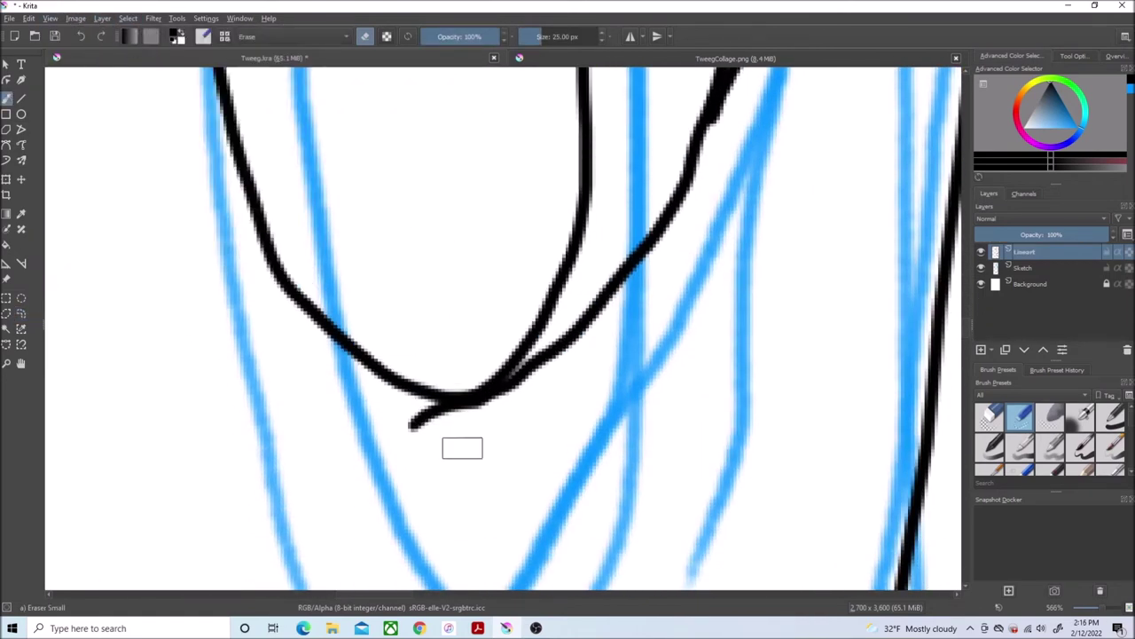
scroll(467, 456, "down", 10)
left_click(981, 268)
scroll(589, 296, "up", 6)
scroll(638, 349, "down", 6)
left_click_drag(458, 595, 575, 611)
scroll(861, 232, "down", 3)
scroll(885, 199, "up", 1)
- Add a new paint layer named Color directly above the Sketch layer
left_click(7, 329)
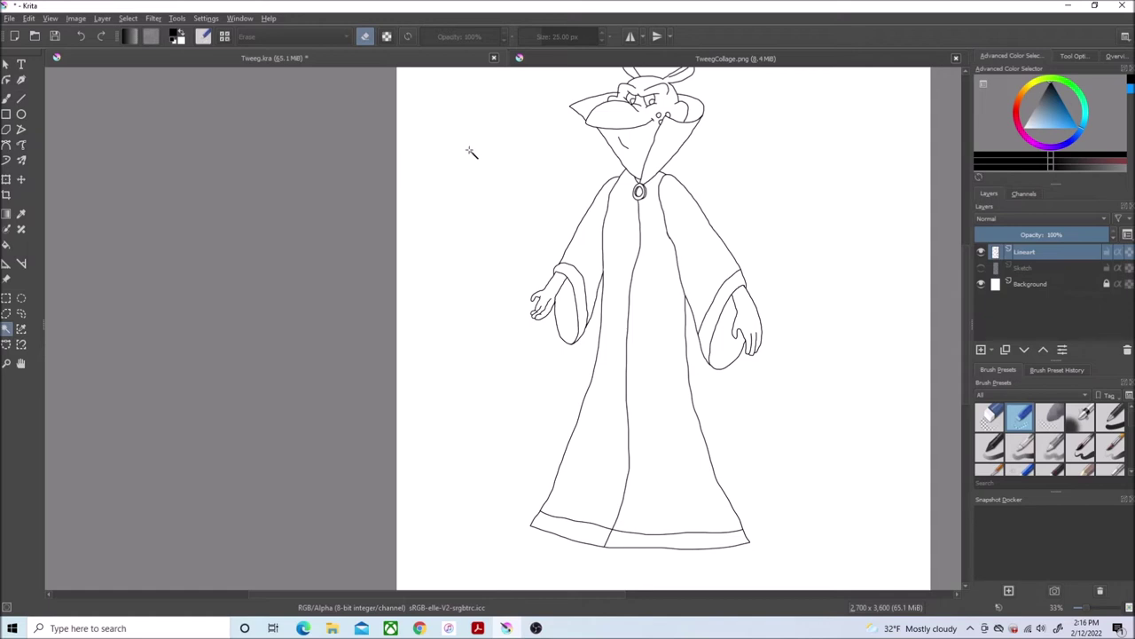
left_click(1020, 267)
left_click(102, 17)
mouse_move(112, 76)
left_click(321, 74)
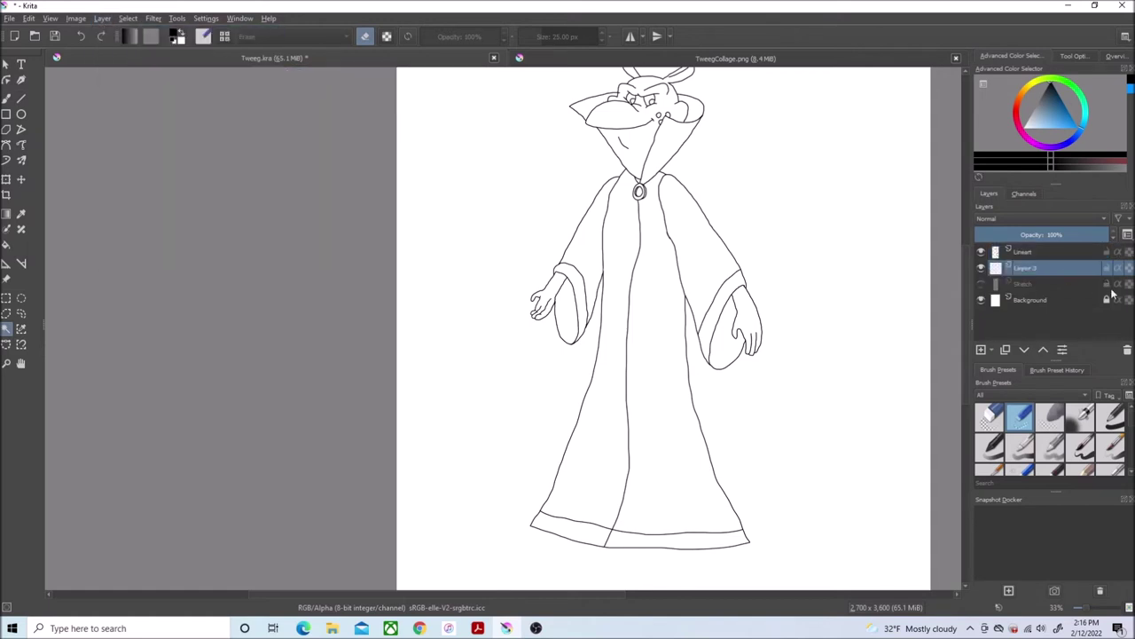
- Select the empty area around the character on the Lineart layer and invert the selection to cover the whole figure
left_click(1060, 254)
scroll(1073, 430, "down", 2)
left_click(1082, 432)
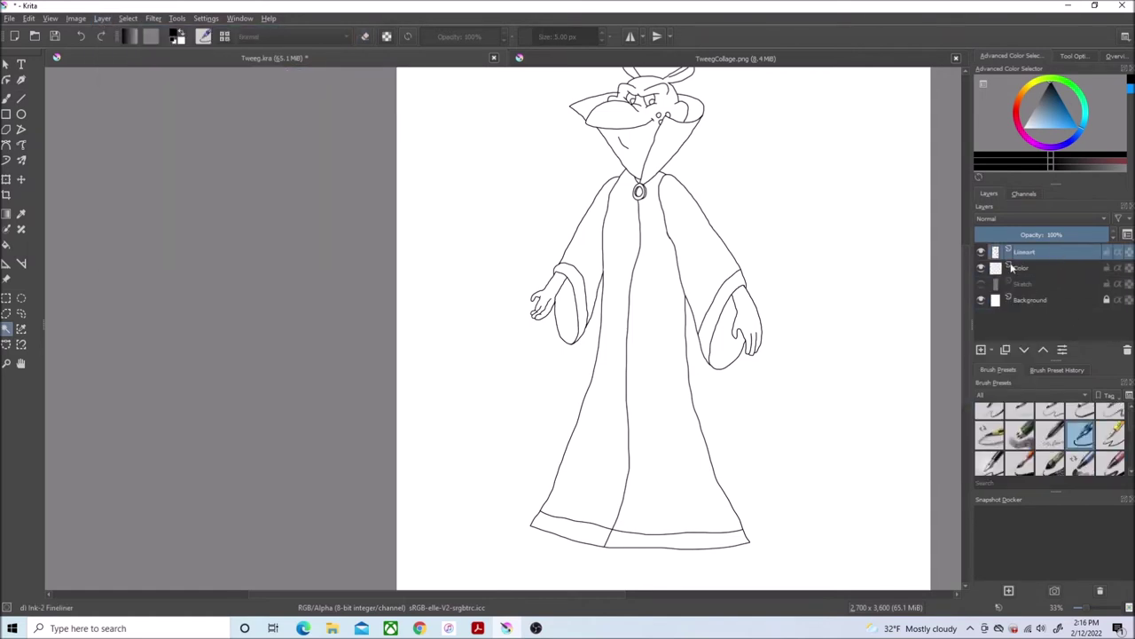
left_click(815, 169)
scroll(814, 169, "up", 1)
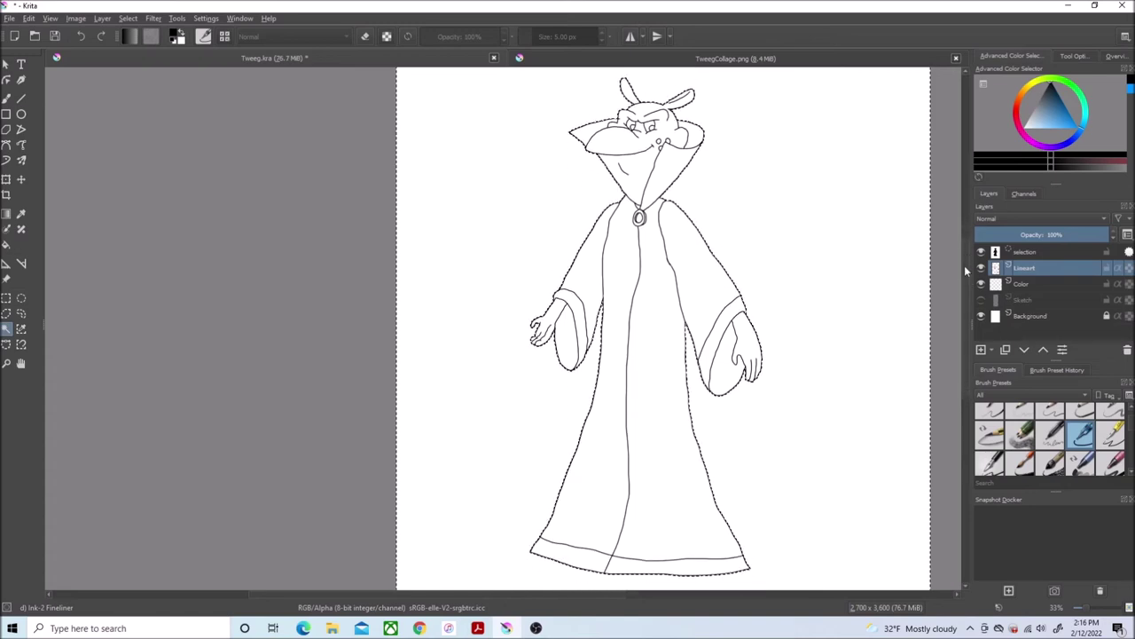
left_click(126, 19)
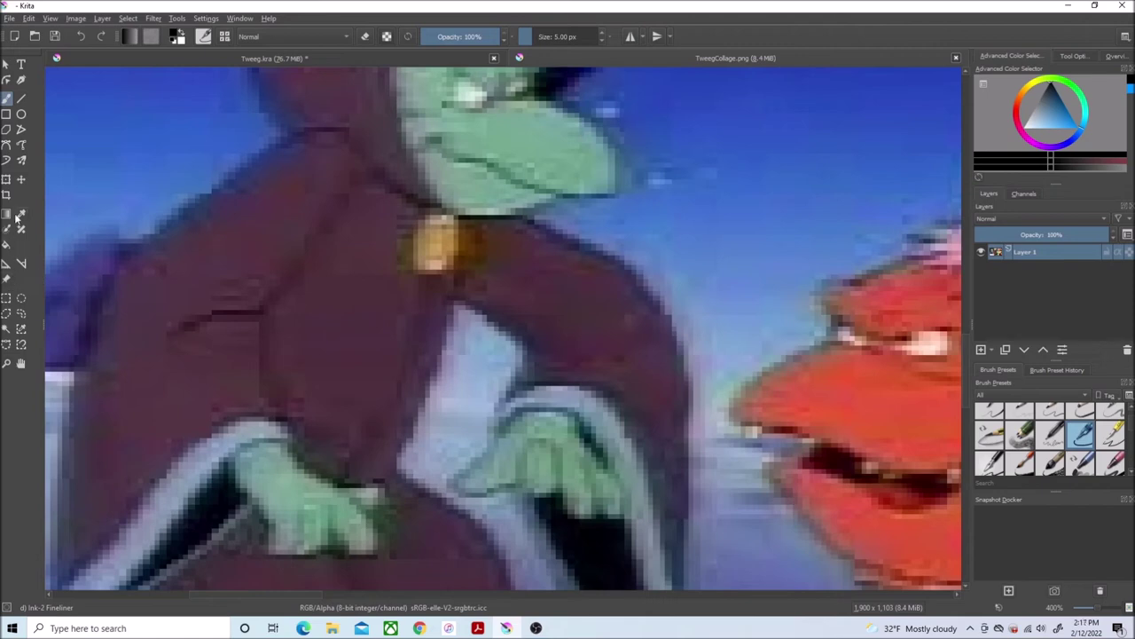
- Shrink the figure selection and fill it on the Color layer with the maroon sampled from the robe in TweegCollage.png
left_click(20, 214)
left_click(346, 331)
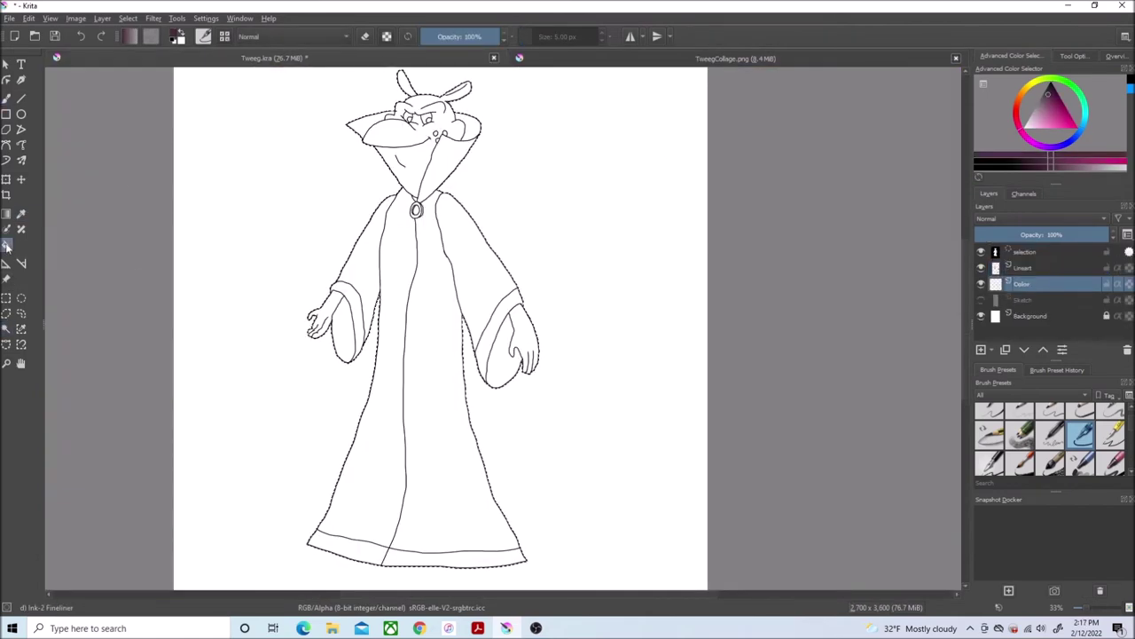
left_click(128, 18)
left_click(152, 254)
left_click(583, 340)
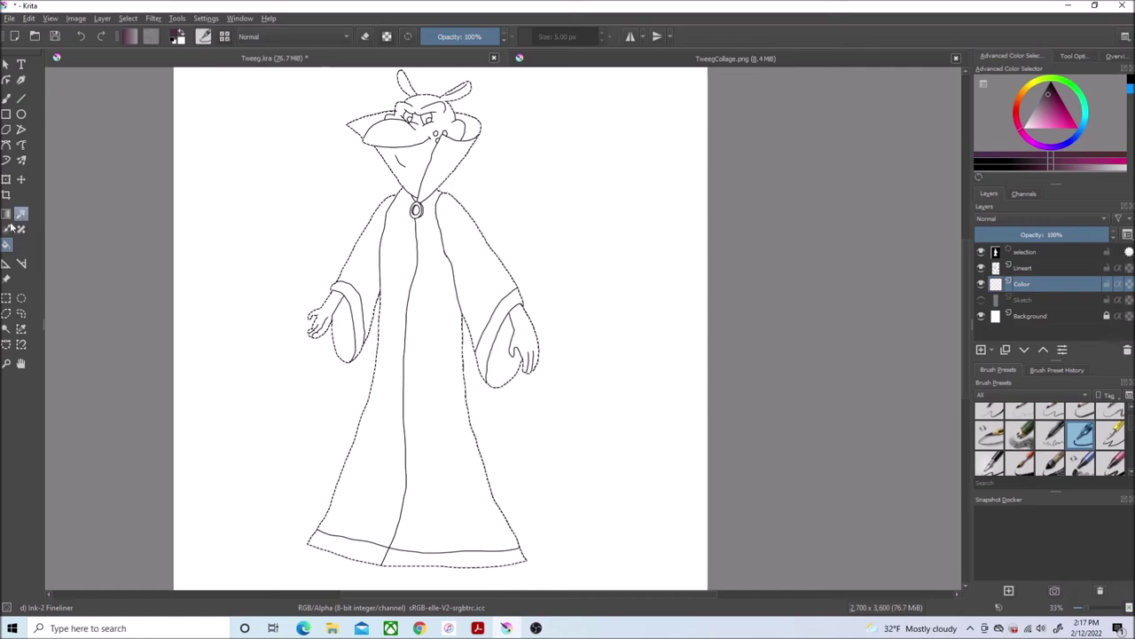
left_click(468, 258)
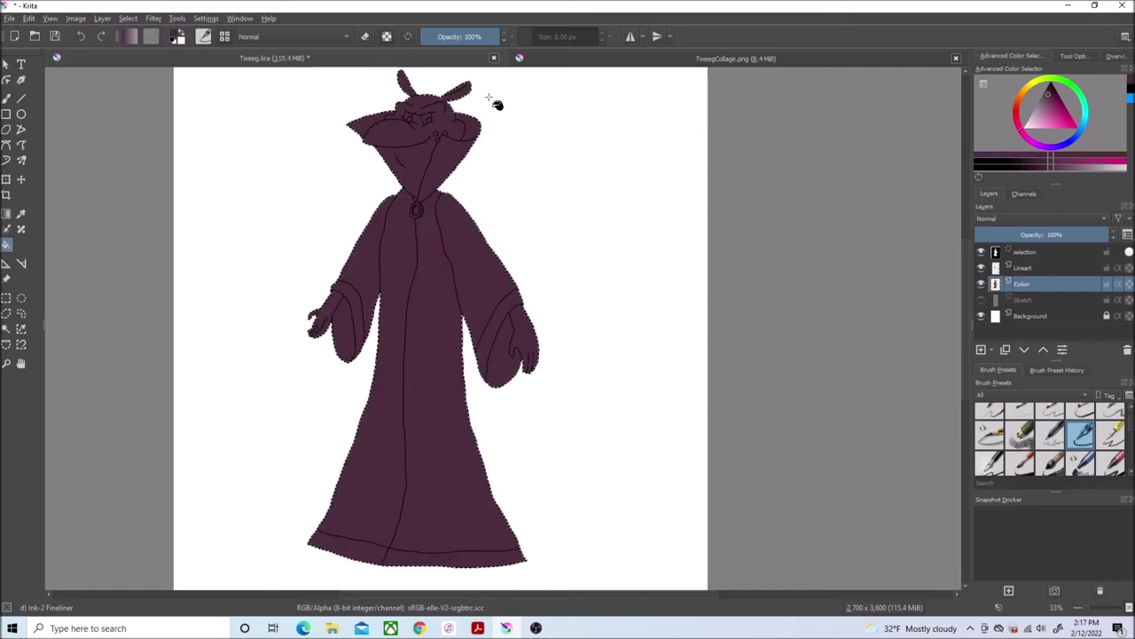
- Sample the teal-green skin colour from the character's face in the TweegCollage.png reference
key("plus")
key("plus")
left_click(579, 59)
left_click_drag(966, 318, 966, 249)
left_click_drag(462, 594, 590, 596)
scroll(543, 131, "up", 2)
scroll(548, 129, "up", 5)
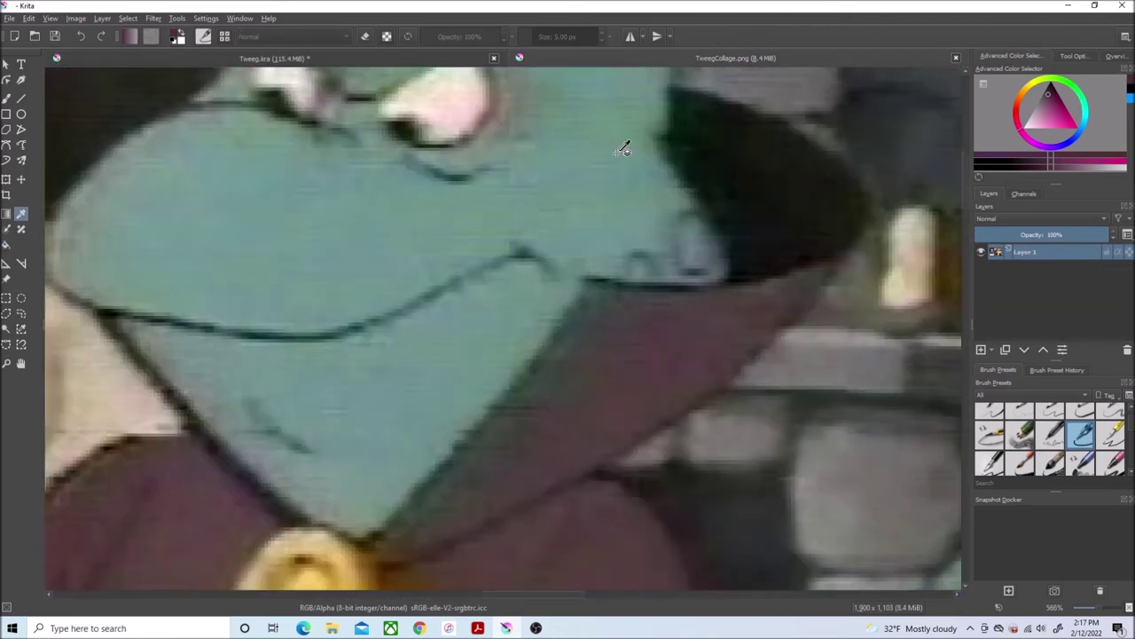
left_click(232, 217)
left_click(265, 58)
- Select the ears, head, snout, chin and both hands on the Lineart layer with the Contiguous Selection tool
key("minus")
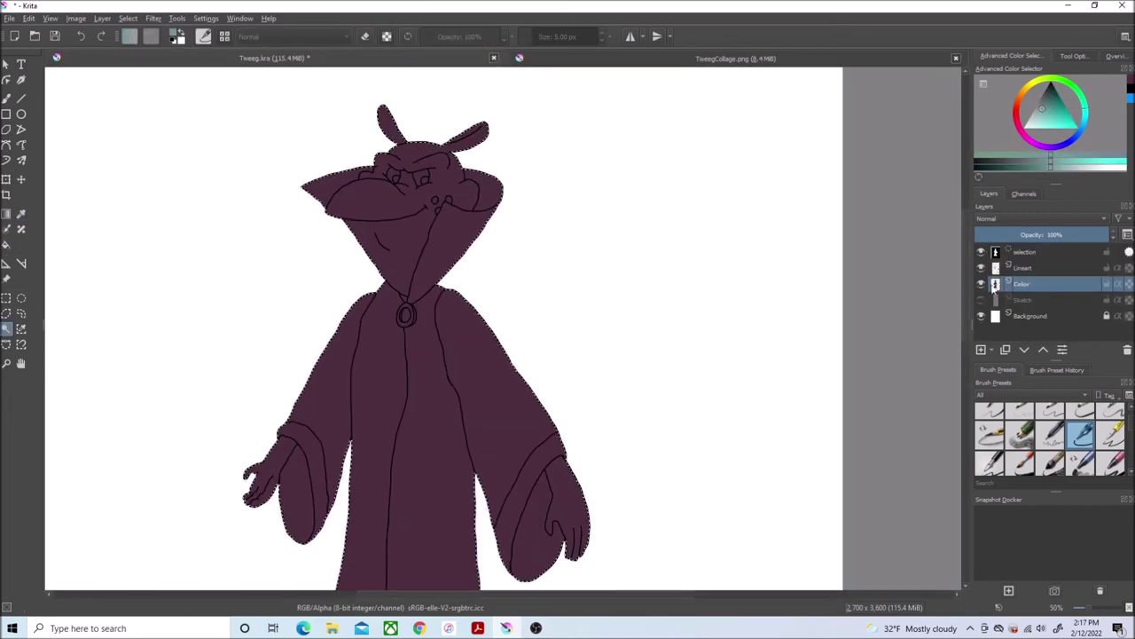
left_click(1023, 268)
left_click(390, 124)
left_click(471, 136, "shift")
left_click(418, 151, "shift")
left_click(280, 465, "shift")
left_click(573, 497, "shift")
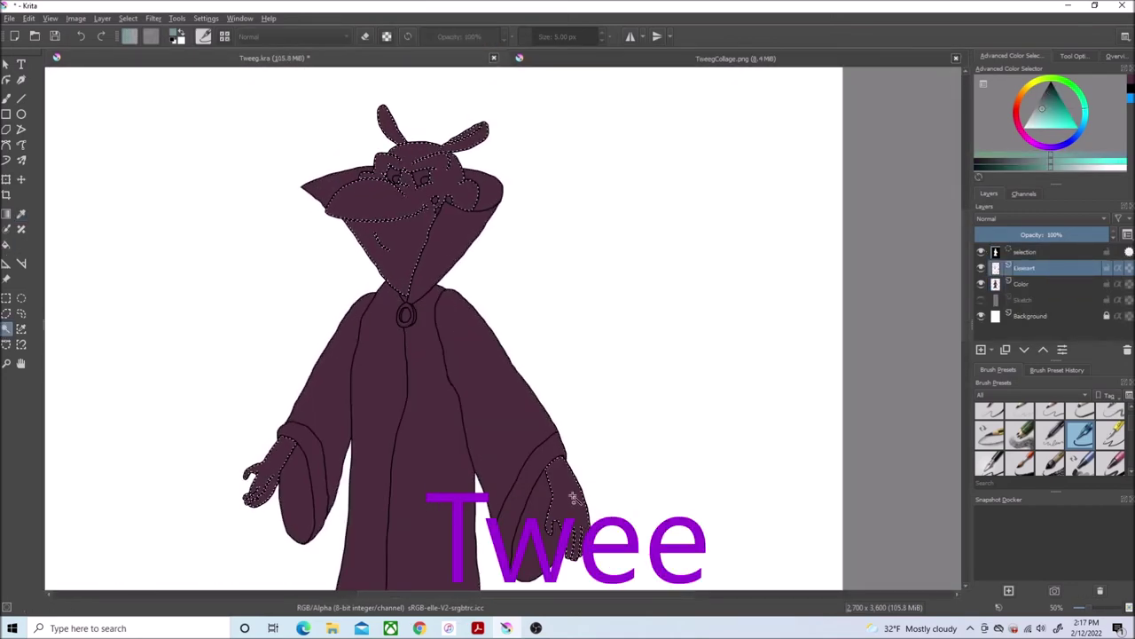
- Grow the skin selection and fill it with the teal-green colour on the Color layer
left_click(128, 18)
left_click(177, 244)
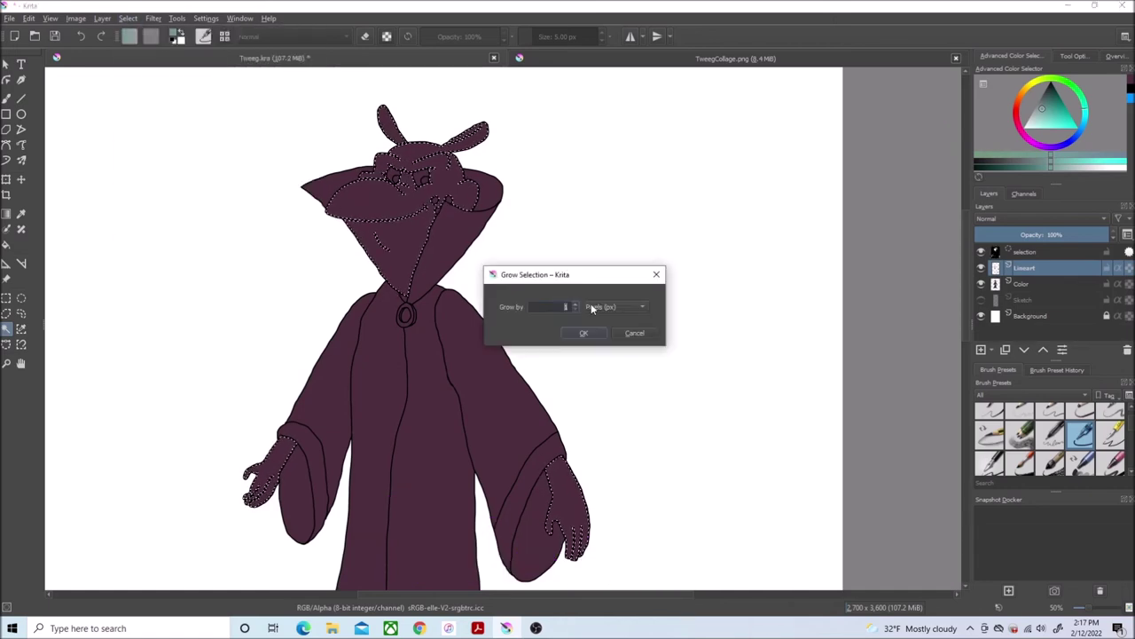
left_click(583, 334)
key("f")
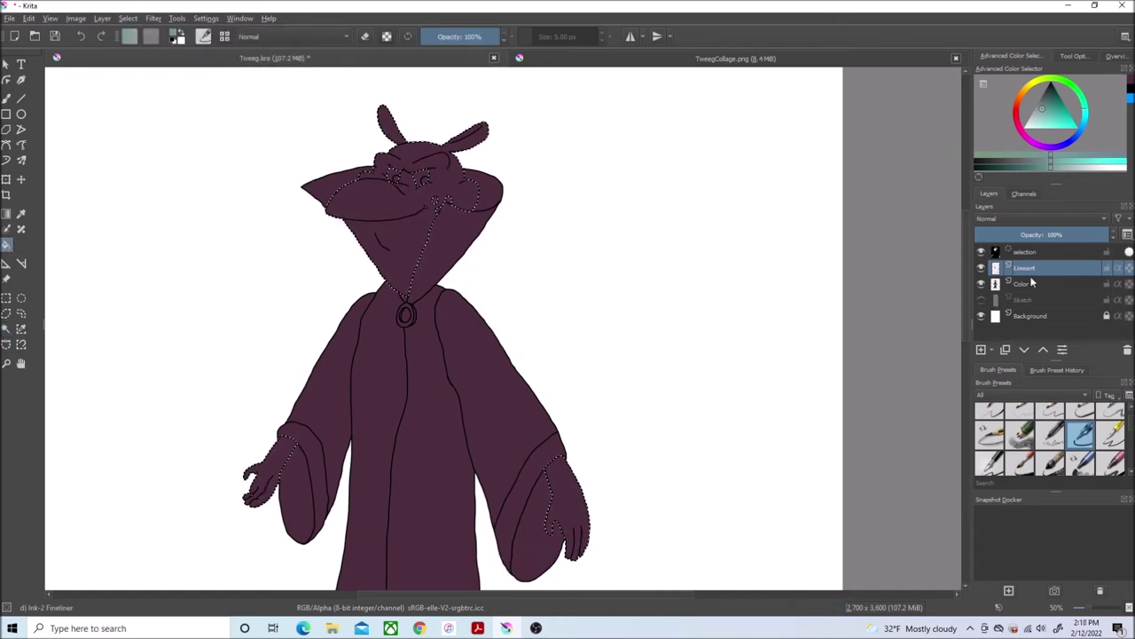
left_click(1022, 283)
left_click(413, 155)
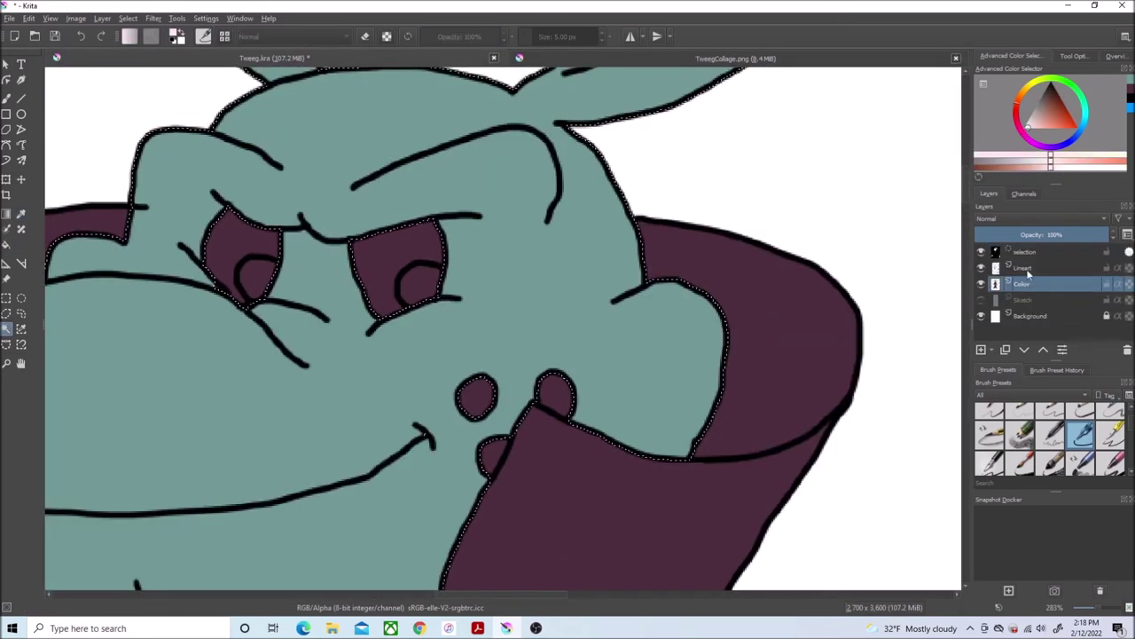
- Select both eye whites on the Lineart layer, grow the selection and fill it with pale pink on the Color layer
left_click(1024, 268)
left_click(385, 266)
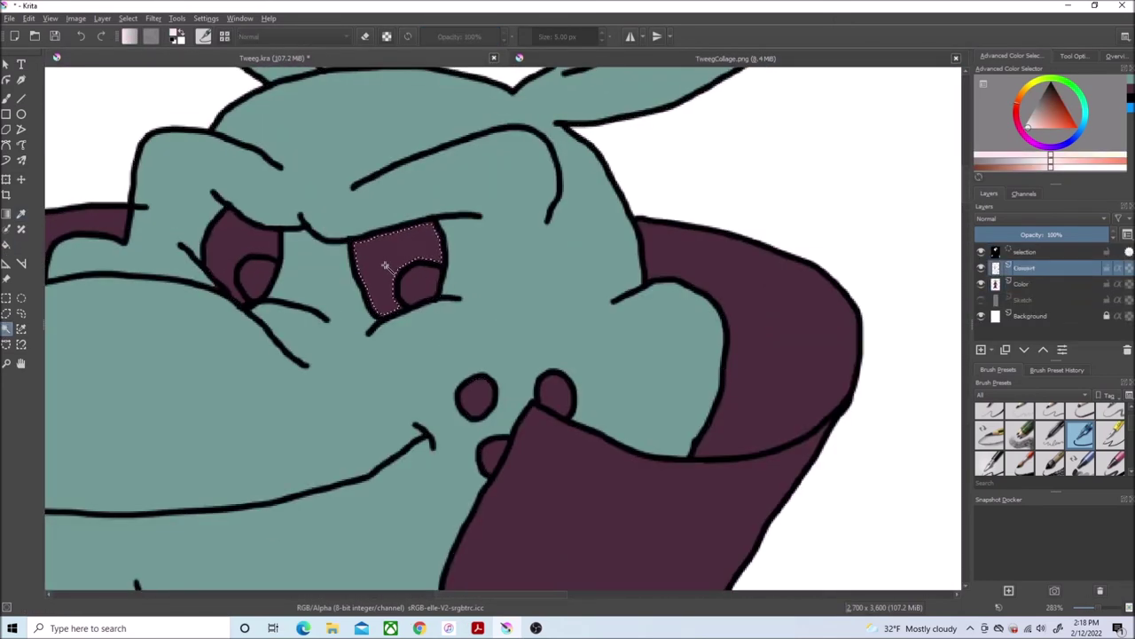
left_click(127, 18)
left_click(159, 242)
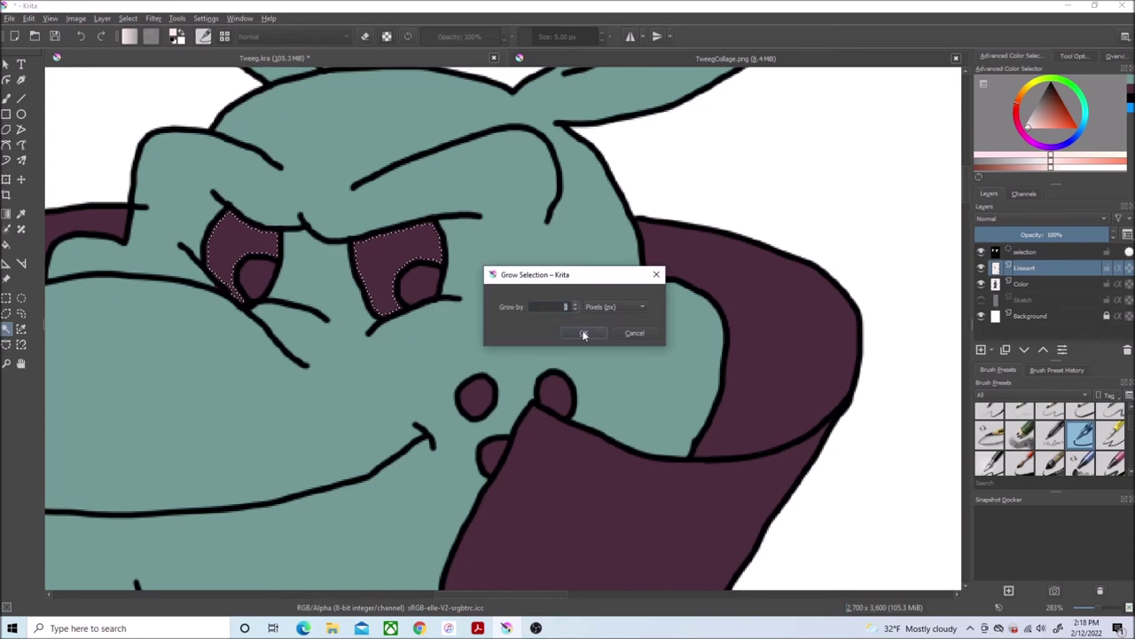
left_click(584, 334)
left_click(1022, 284)
key("f")
left_click(241, 239)
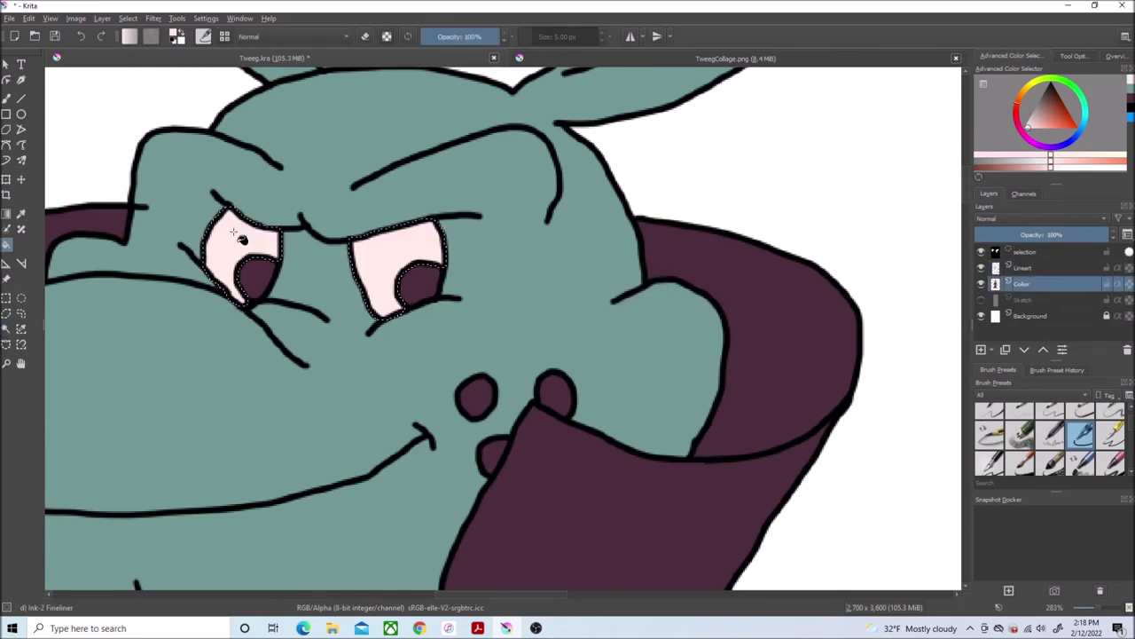
- Sample black from the inner collar of the character in TweegCollage.png
left_click(735, 59)
scroll(700, 319, "down", 3)
left_click(137, 248)
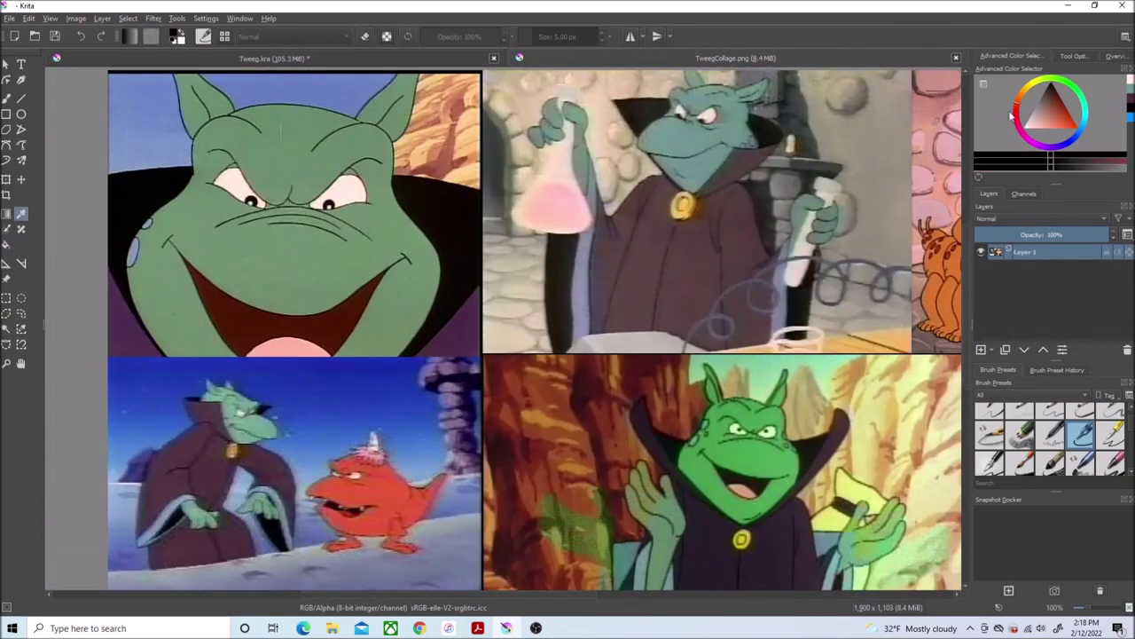
- Select both pupils on the Lineart layer, grow the selection and fill it with black on the Color layer
left_click(211, 60)
left_click(6, 331)
left_click(1041, 268)
left_click(426, 283)
left_click(259, 282, "shift")
left_click(112, 20)
left_click(146, 240)
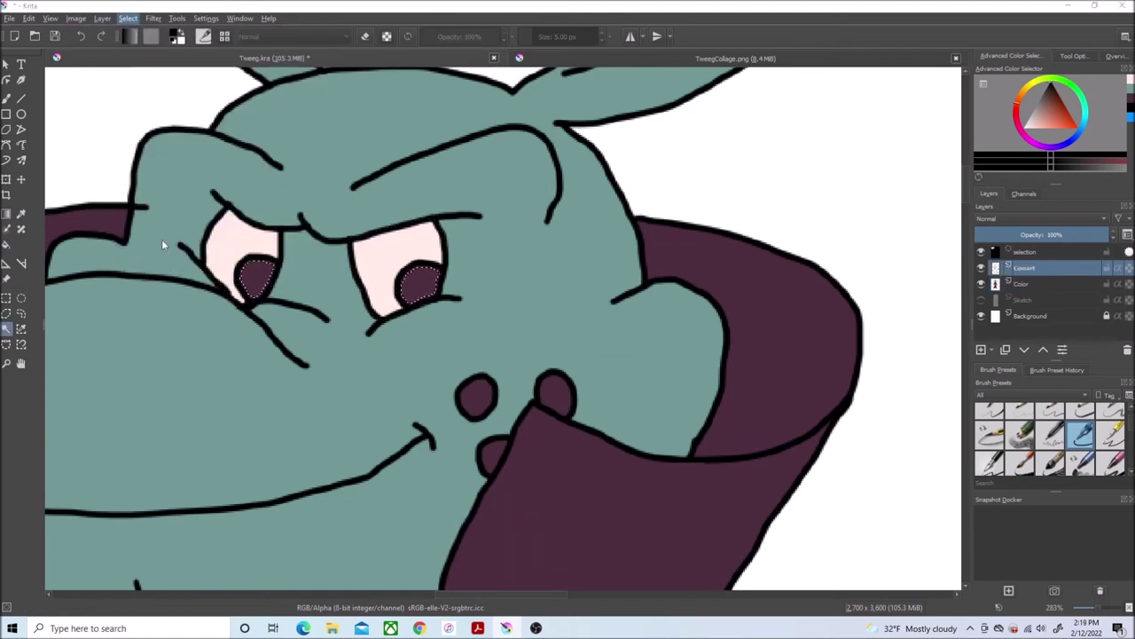
left_click(580, 330)
left_click(6, 245)
left_click(1026, 286)
left_click(416, 280)
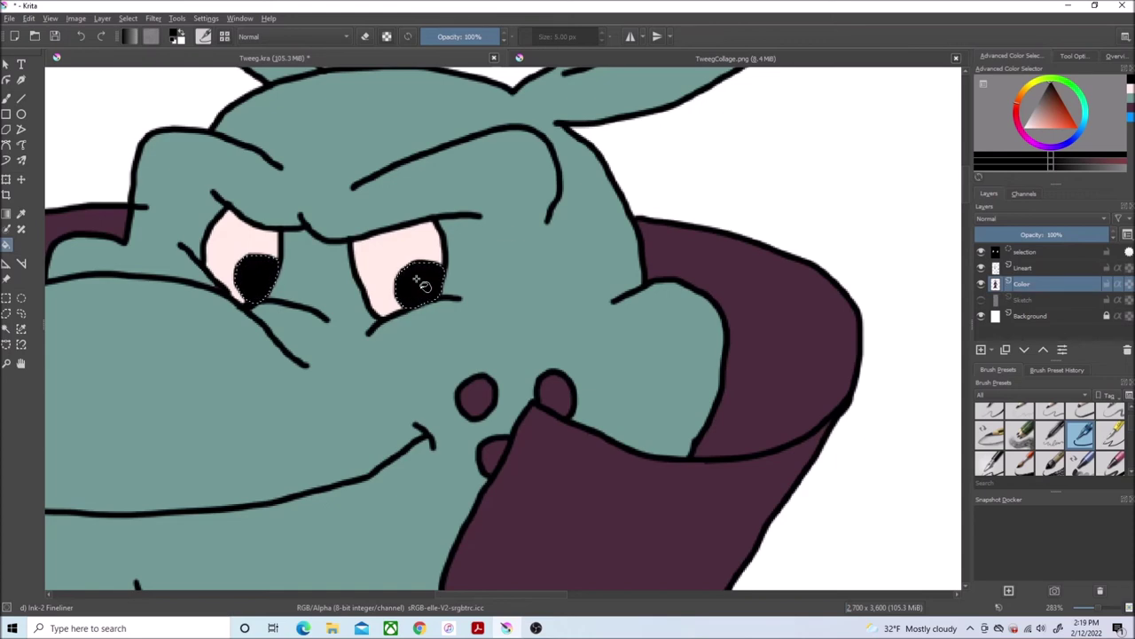
- Sample the blue-grey of the large cheek spot in the TweegCollage.png close-up
left_click(735, 58)
left_click(21, 214)
scroll(270, 227, "up", 2)
left_click_drag(451, 595, 395, 596)
scroll(293, 250, "up", 2)
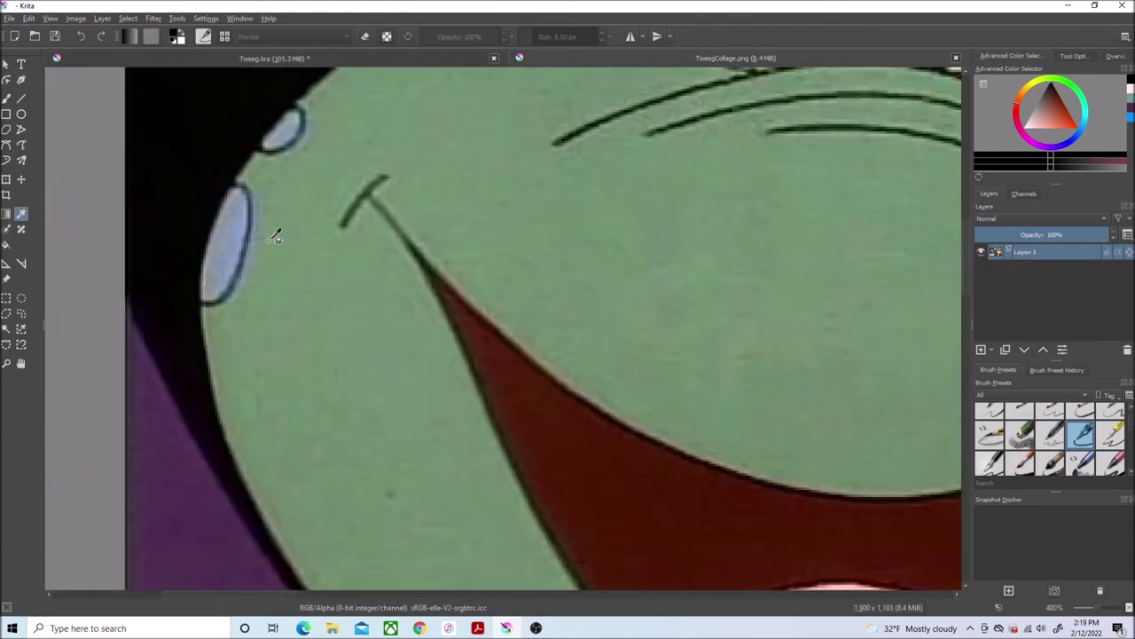
left_click(233, 225)
- Select the three cheek spots on the Lineart layer, grow the selection and fill it with the blue-grey on the Color layer
key("ctrl+Tab")
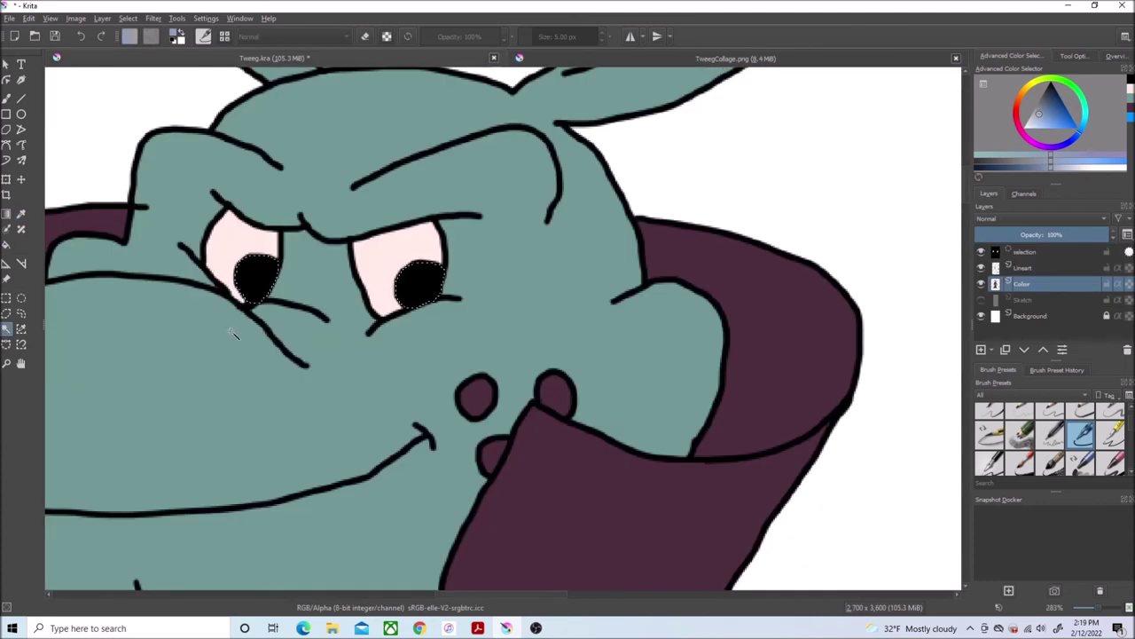
key("Page_Up")
left_click(128, 17)
left_click(159, 240)
left_click(582, 333)
left_click(6, 245)
left_click(1020, 285)
left_click(566, 395)
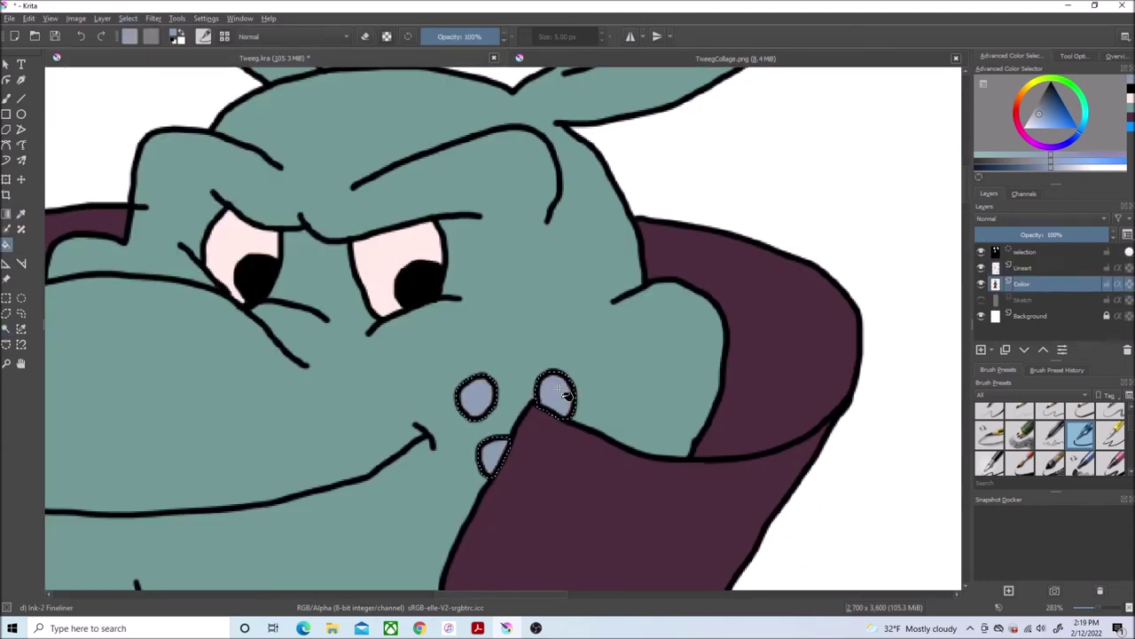
- Check the collar colour in TweegCollage.png and reuse the recent black as the foreground colour in the Tweeg drawing
left_click(701, 59)
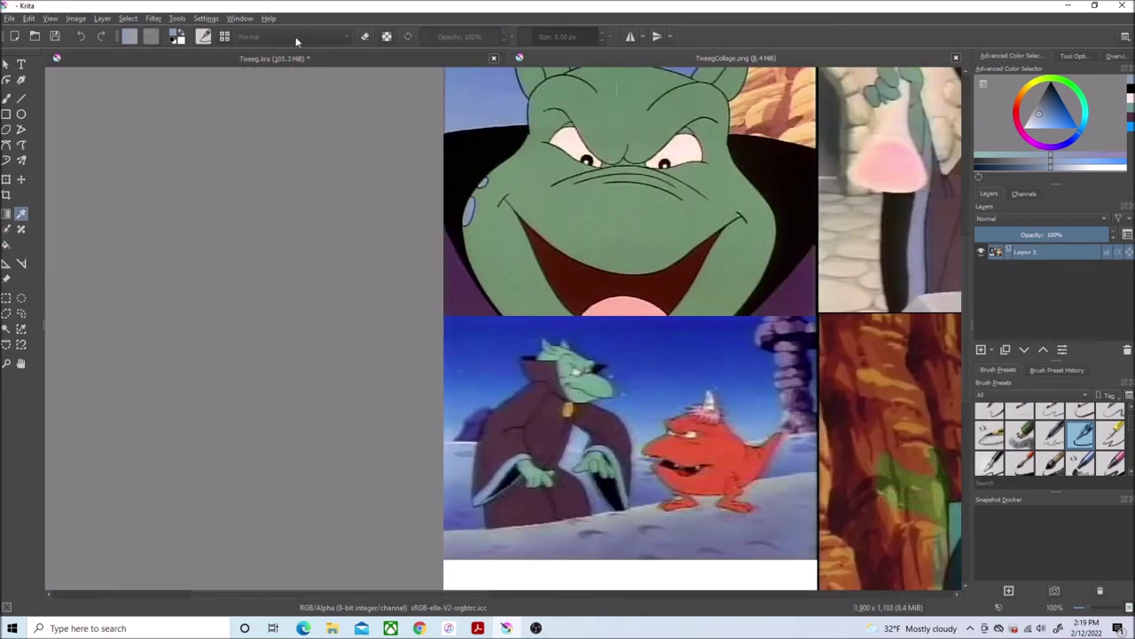
left_click(274, 59)
left_click(1129, 88)
scroll(709, 293, "down", 3)
scroll(550, 426, "up", 1)
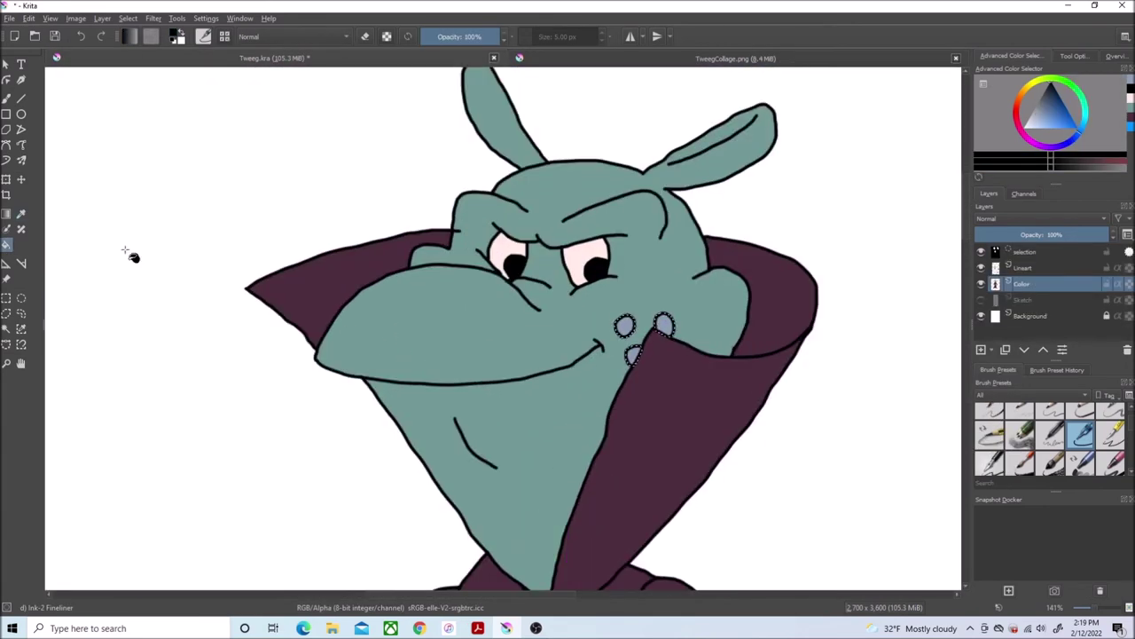
- Clear the selection and erase the collar line's overshoot into the face on the Lineart layer with the Eraser Small brush
scroll(462, 233, "up", 3)
scroll(1036, 436, "up", 3)
left_click(1020, 417)
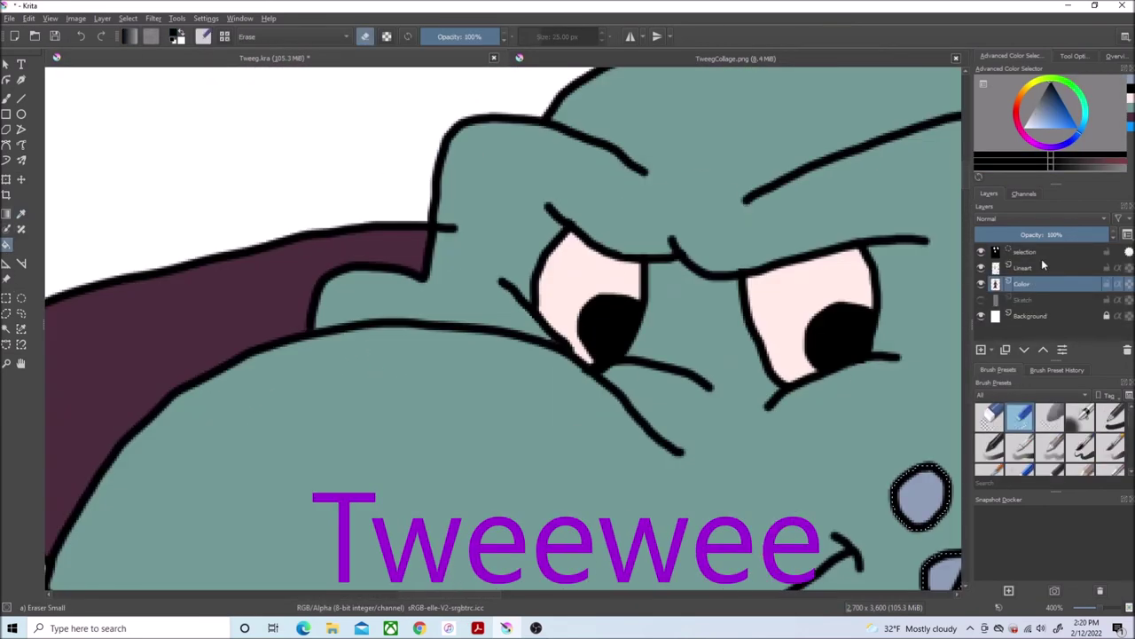
left_click(1041, 266)
left_click(6, 99)
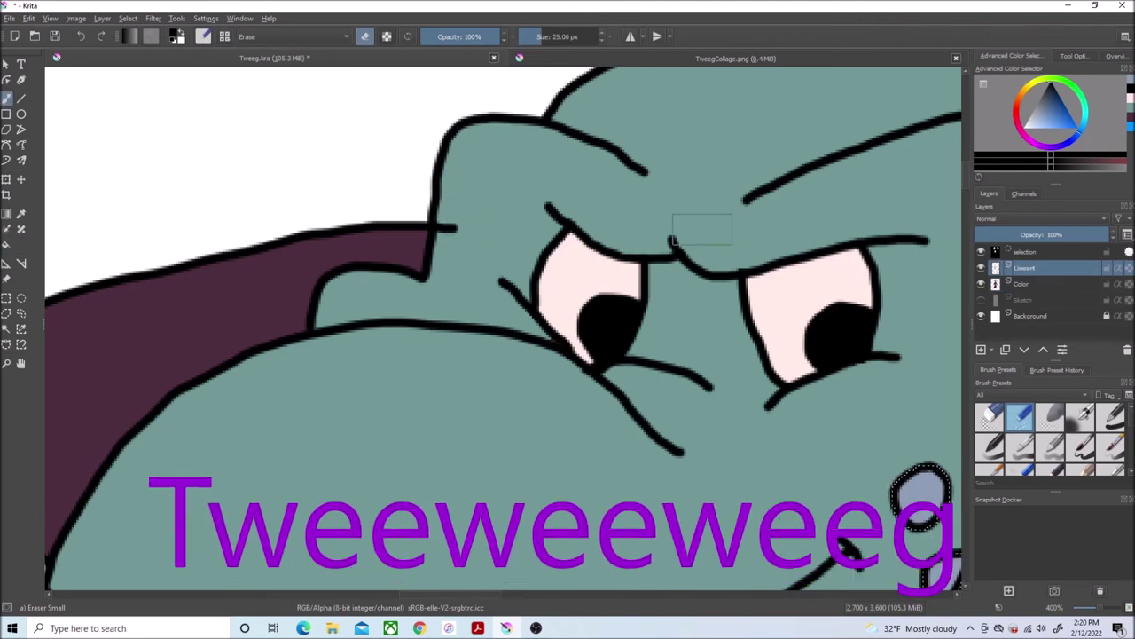
left_click(102, 17)
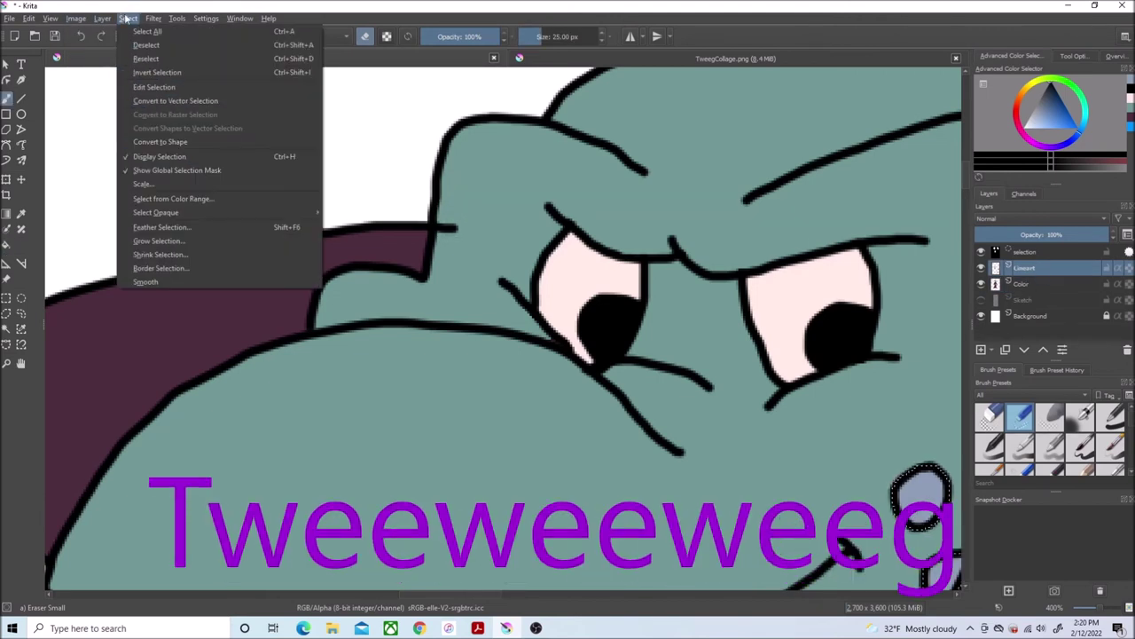
left_click(151, 44)
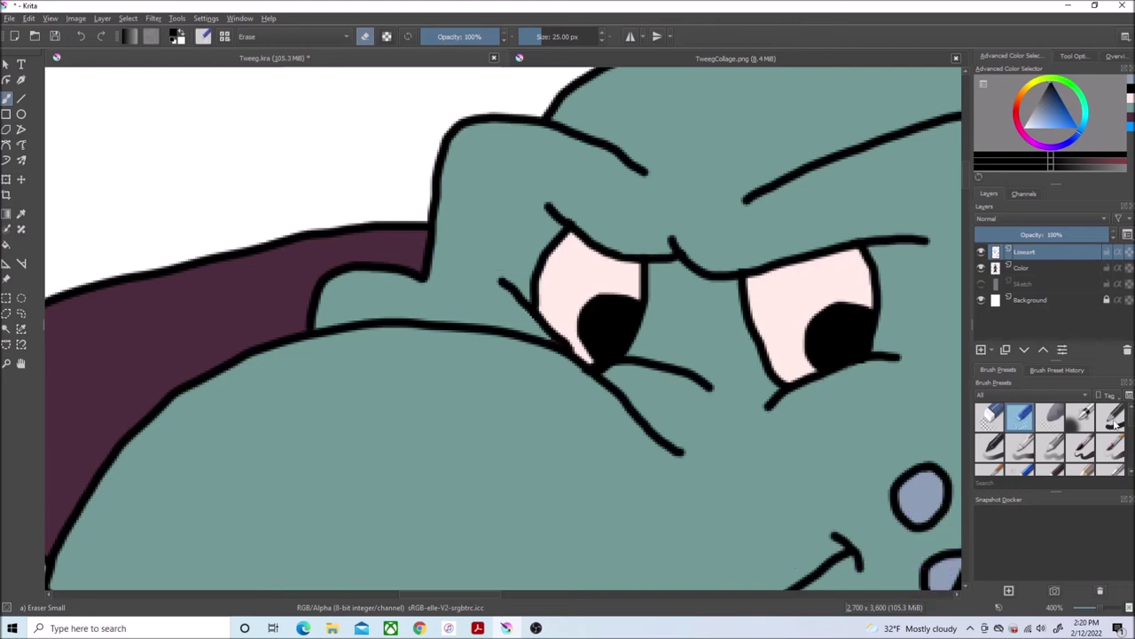
- Restore the Ink-2 Fineliner preset and select both inner collar areas and the gap below the chin on the Lineart layer
left_click(1081, 437)
scroll(816, 384, "down", 3)
left_click(6, 329)
left_click(582, 370)
left_click_drag(966, 182, 966, 209)
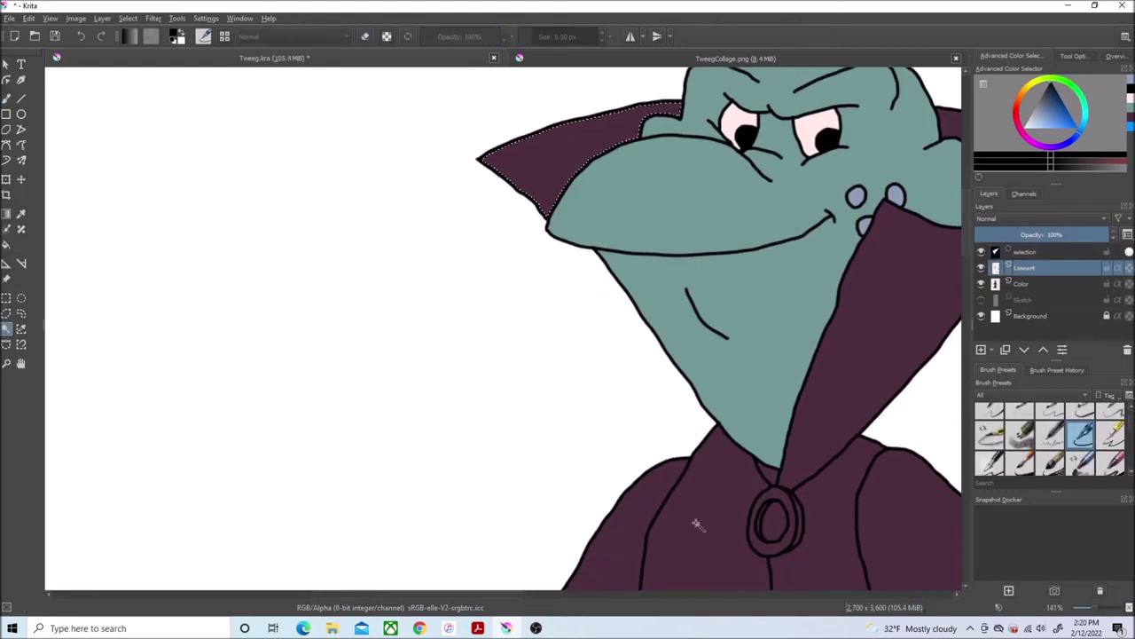
left_click_drag(518, 594, 542, 595)
left_click(658, 474, "shift")
left_click(896, 168, "shift")
- Check the reference collage and add both sleeve openings to the inner collar selection
left_click(735, 59)
left_click(343, 60)
left_click_drag(966, 213, 966, 302)
left_click(383, 413, "shift")
left_click_drag(388, 595, 494, 595)
left_click(542, 446, "shift")
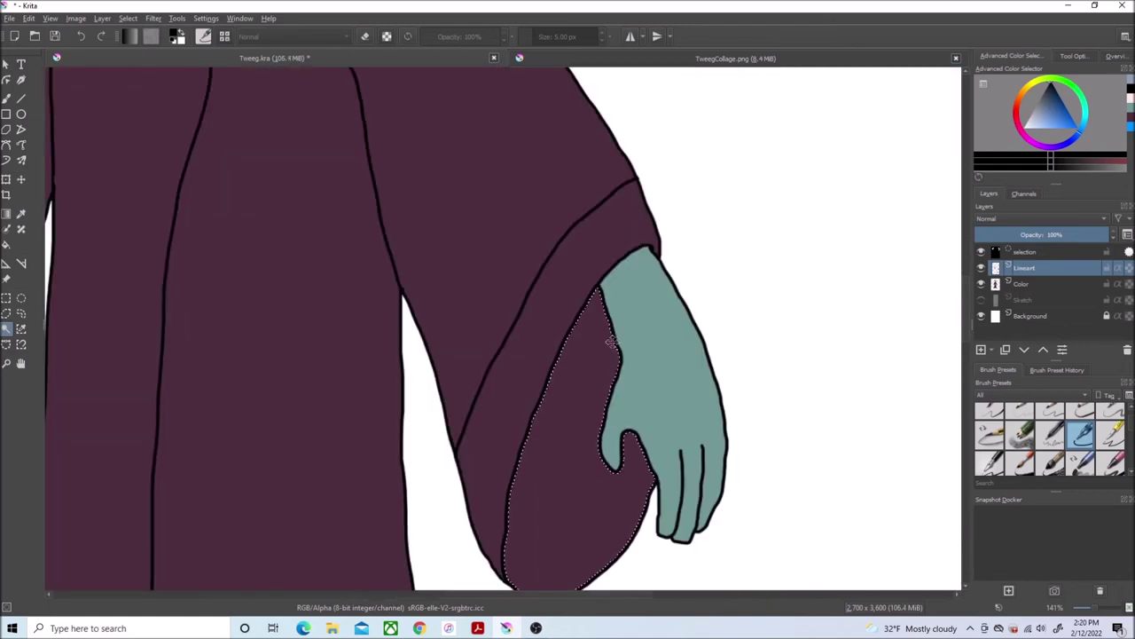
- Grow the collar and sleeve-opening selection and fill it with black on the Color layer
scroll(497, 330, "down", 3)
left_click(7, 246)
left_click(1025, 283)
left_click(127, 18)
left_click(177, 241)
left_click(583, 333)
key("shift+BackSpace")
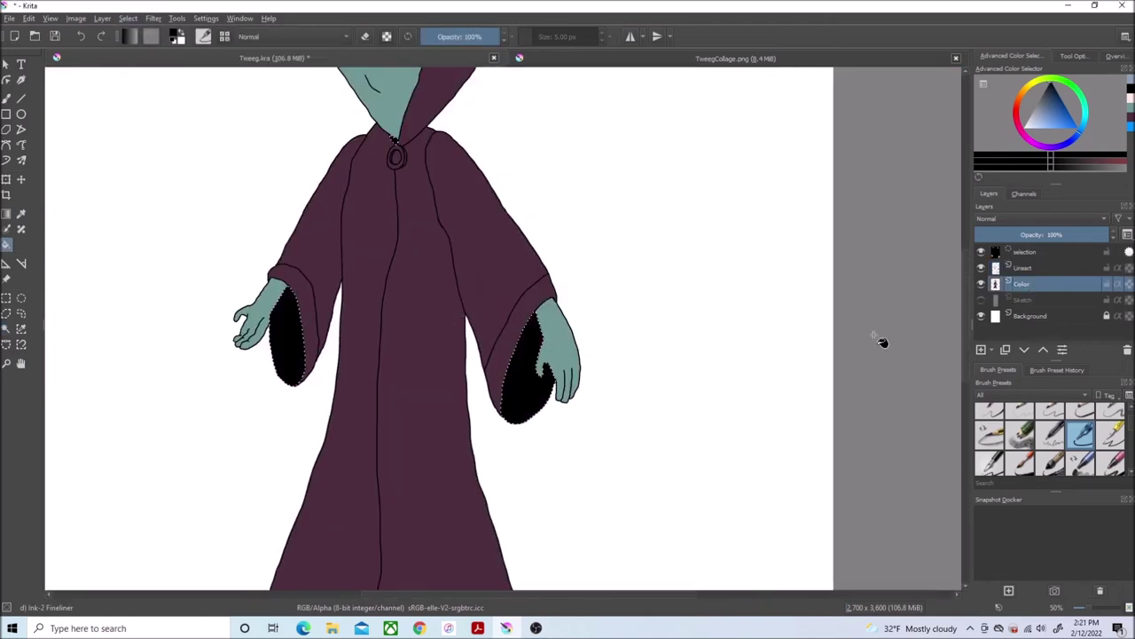
- Sample the yellow from the centre of the robe's clasp in TweegCollage.png
scroll(438, 244, "up", 3)
scroll(426, 239, "up", 6)
left_click(567, 58)
key("p")
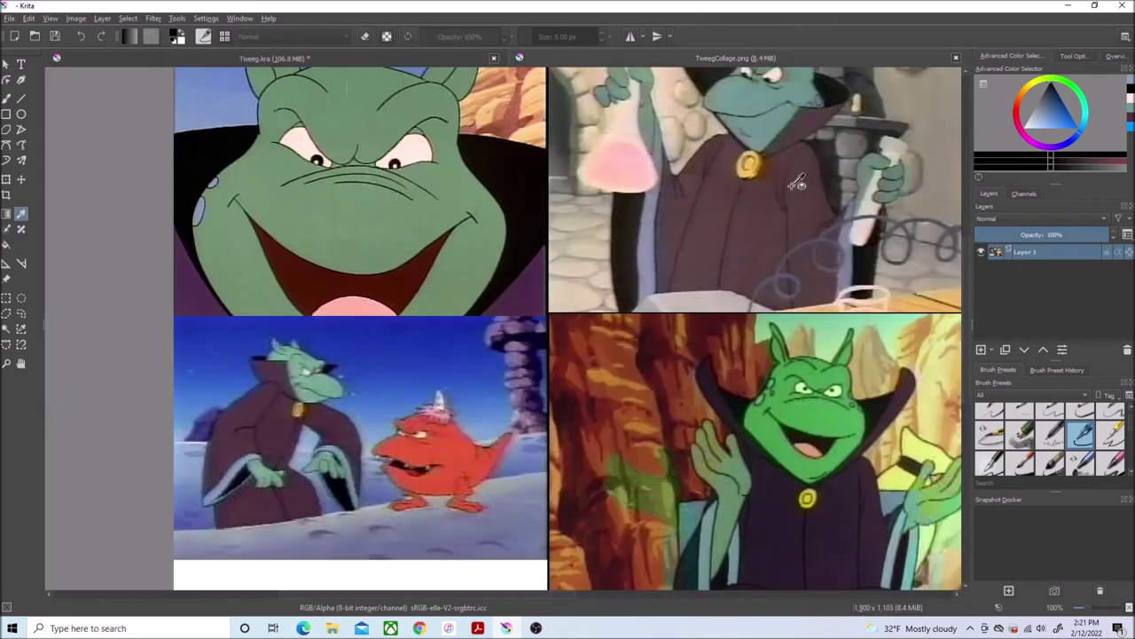
scroll(821, 235, "down", 3)
left_click_drag(524, 595, 614, 595)
scroll(668, 297, "up", 7)
scroll(692, 221, "down", 4)
scroll(477, 458, "up", 6)
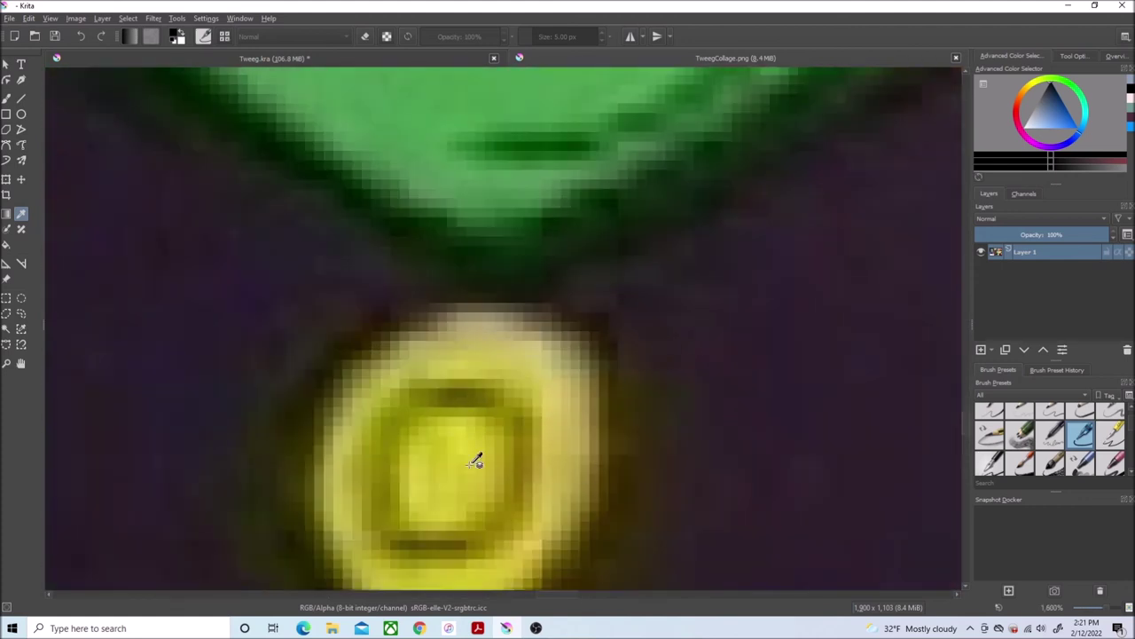
left_click(468, 446)
- Select the centre, ring and side edges of the robe's clasp on the Lineart layer
left_click(294, 58)
left_click(6, 329)
left_click(263, 196)
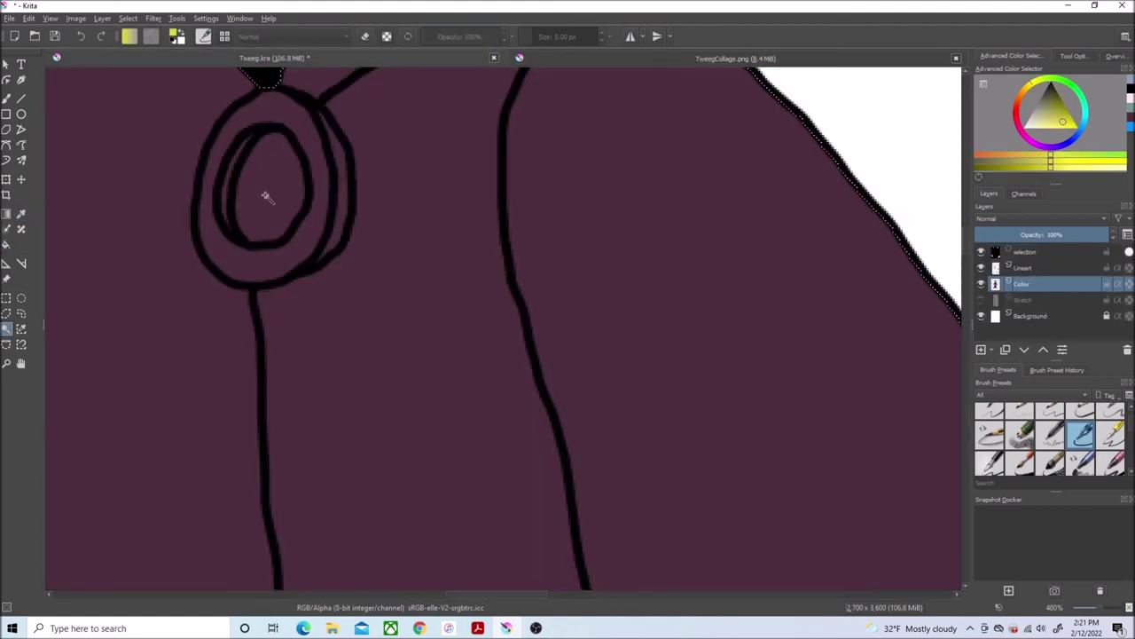
left_click(1025, 268)
left_click(295, 102, "shift")
left_click(338, 151, "shift")
left_click(225, 190, "shift")
- Grow the clasp selection, fill it with the yellow on the Color layer and deselect
left_click(128, 18)
left_click(168, 240)
left_click(583, 332)
key("f")
left_click(1033, 285)
left_click(278, 178)
left_click(104, 19)
mouse_move(128, 19)
left_click(145, 43)
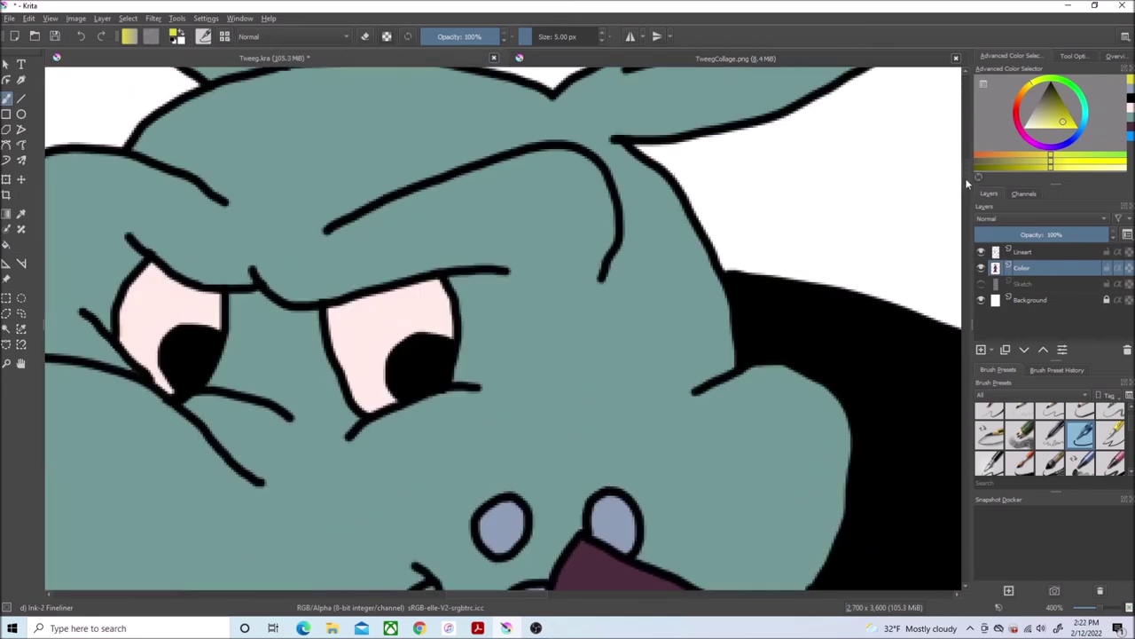
- Sample the grey-blue of the sleeve trim from the TweegCollage.png reference
scroll(265, 317, "down", 1)
left_click(264, 318, "ctrl")
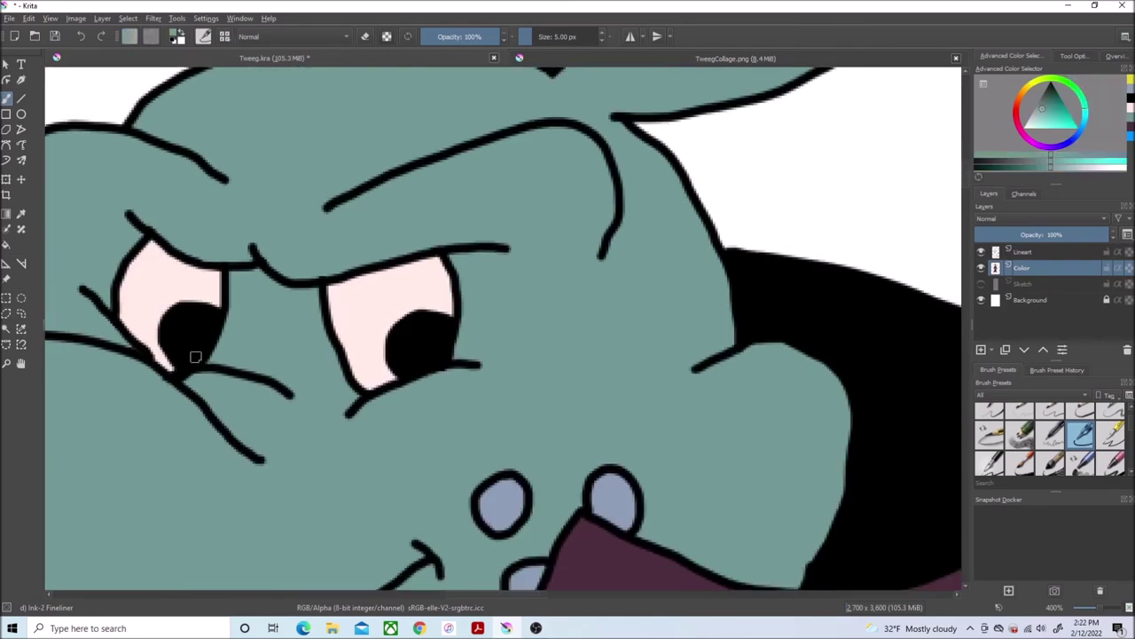
scroll(140, 355, "down", 5)
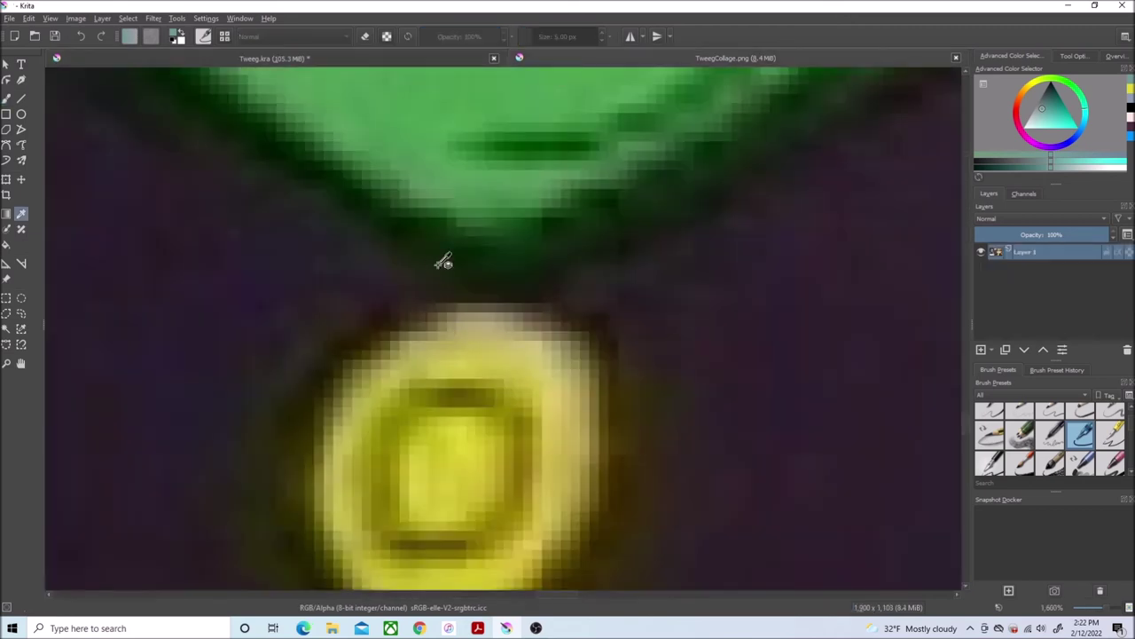
scroll(443, 257, "down", 6)
scroll(305, 235, "up", 2)
scroll(491, 411, "up", 8)
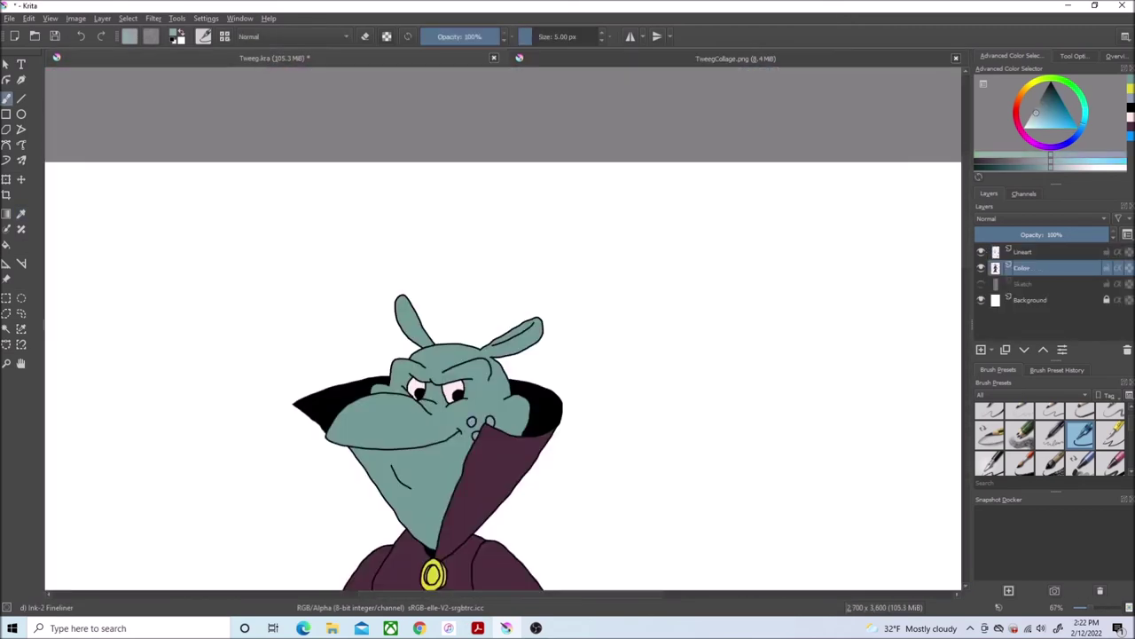
- Select the trim bands of both sleeves on the Lineart layer with the Contiguous Selection tool
scroll(496, 456, "down", 5)
left_click(7, 332)
left_click(1025, 252)
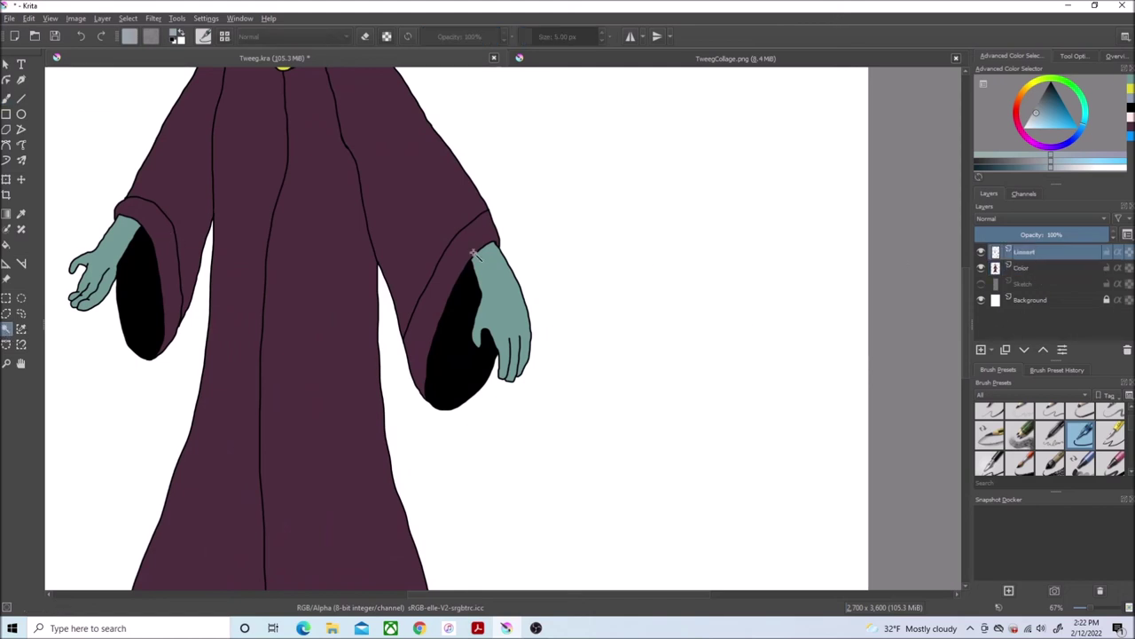
left_click(458, 254)
left_click(163, 228, "shift")
- Grow the sleeve trim selection, fill it with the grey-blue on the Color layer and deselect
left_click(128, 20)
left_click(169, 265)
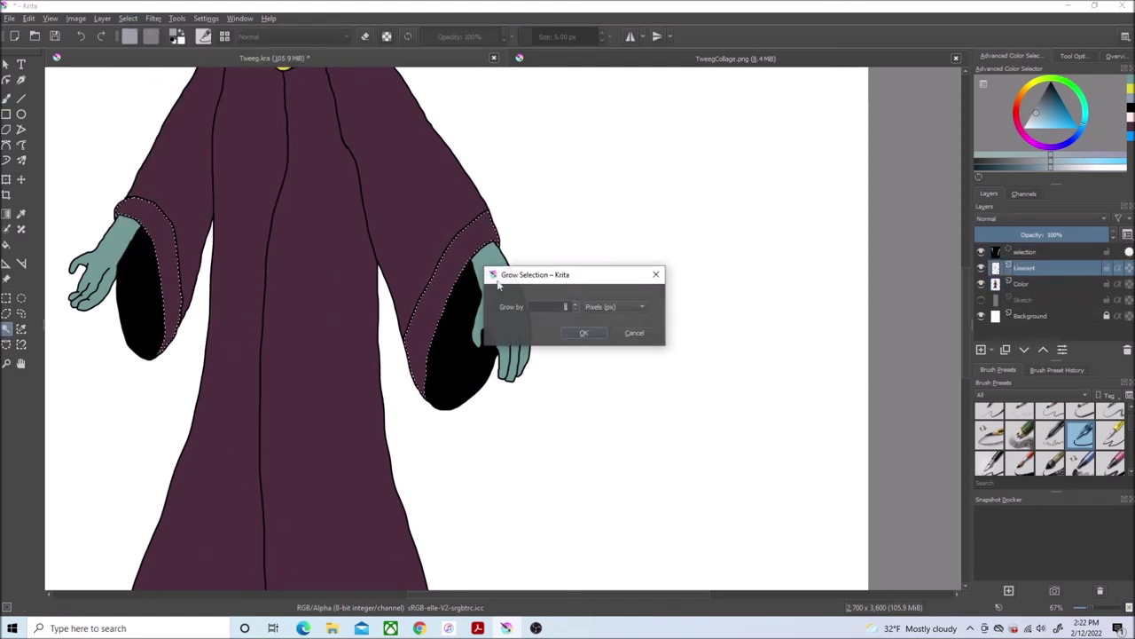
left_click(581, 332)
left_click(7, 245)
left_click(1040, 285)
left_click(463, 250)
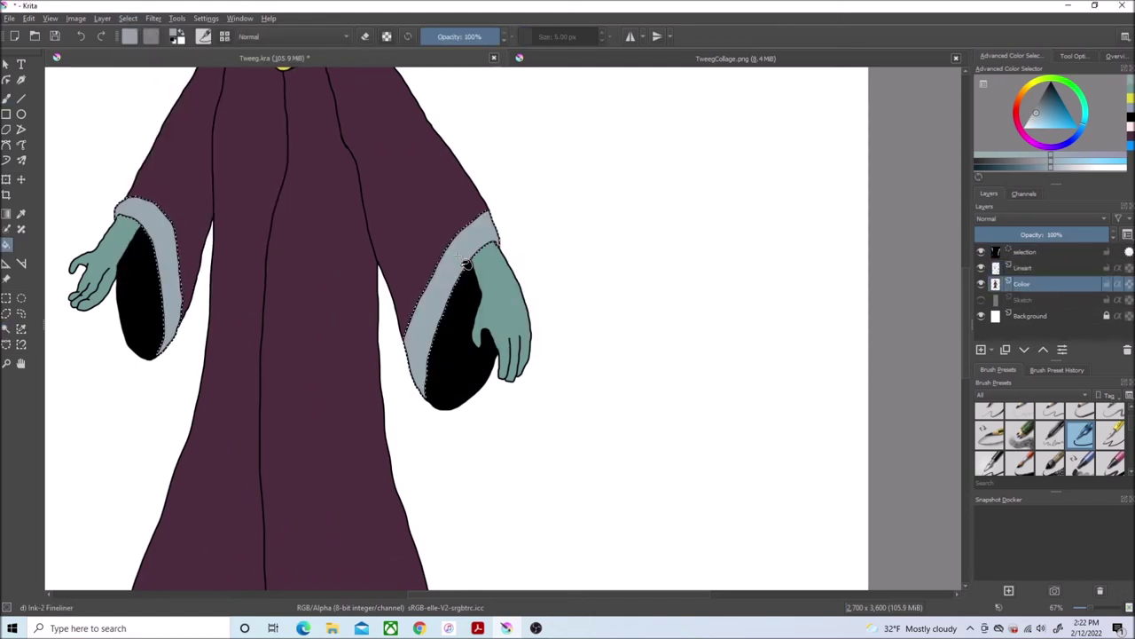
scroll(383, 227, "down", 2)
left_click_drag(967, 280, 970, 266)
key("minus")
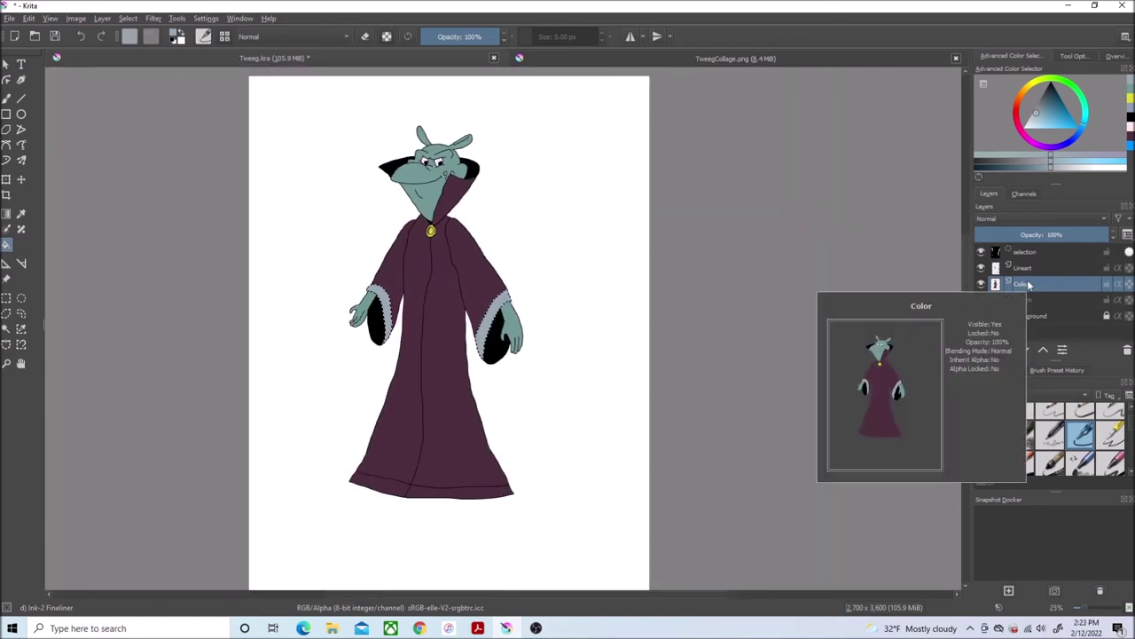
left_click(127, 18)
left_click(131, 46)
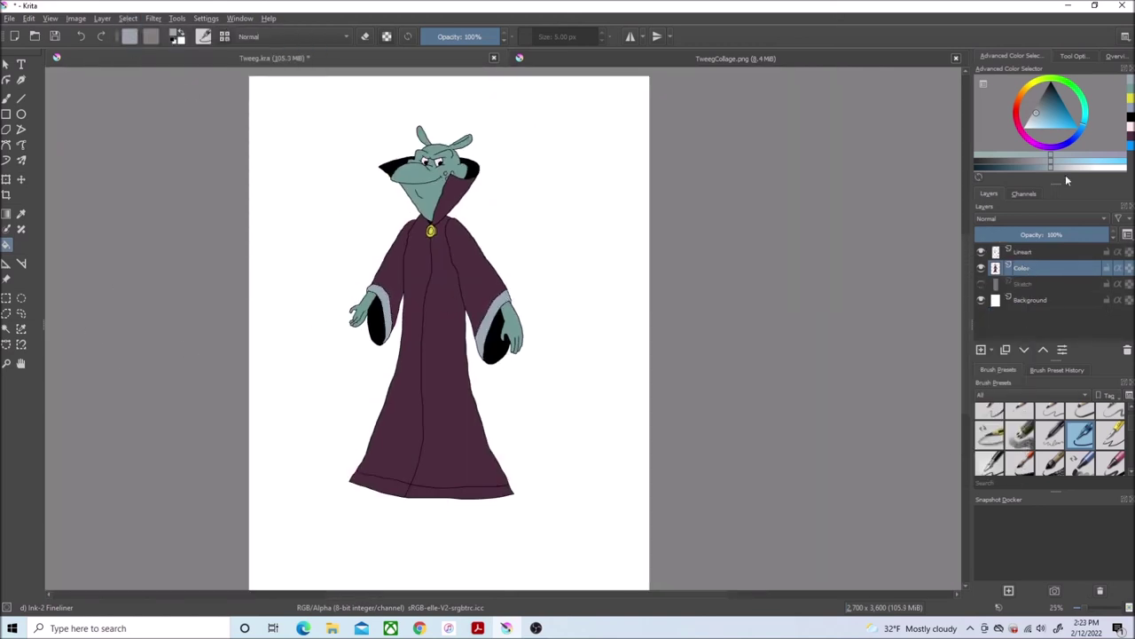
- Fill the Background layer with bright yellow and add an orange gradient running diagonally inward from its upper-right corner
left_click(1030, 90)
left_click_drag(1058, 121, 1076, 127)
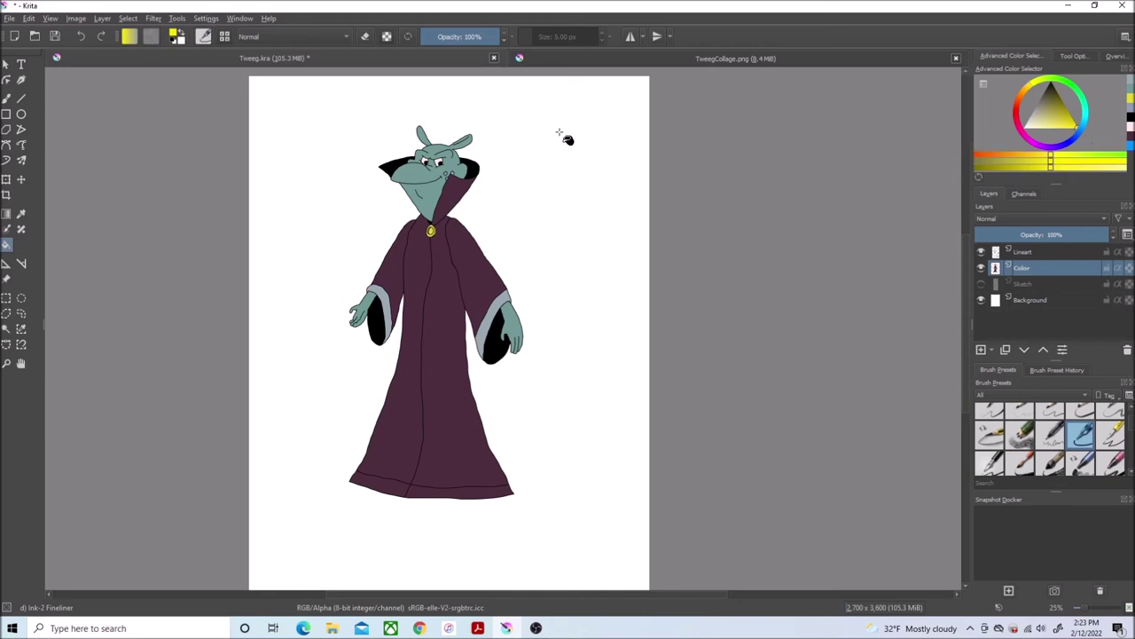
left_click(1032, 300)
left_click(559, 140)
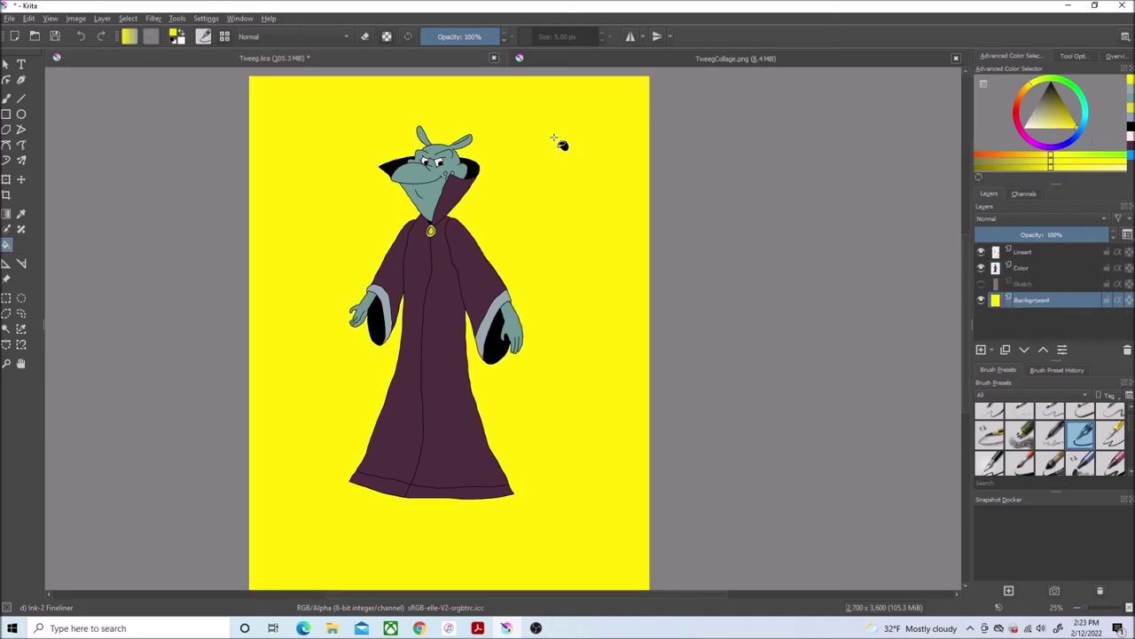
left_click(1021, 103)
left_click_drag(628, 107, 433, 337)
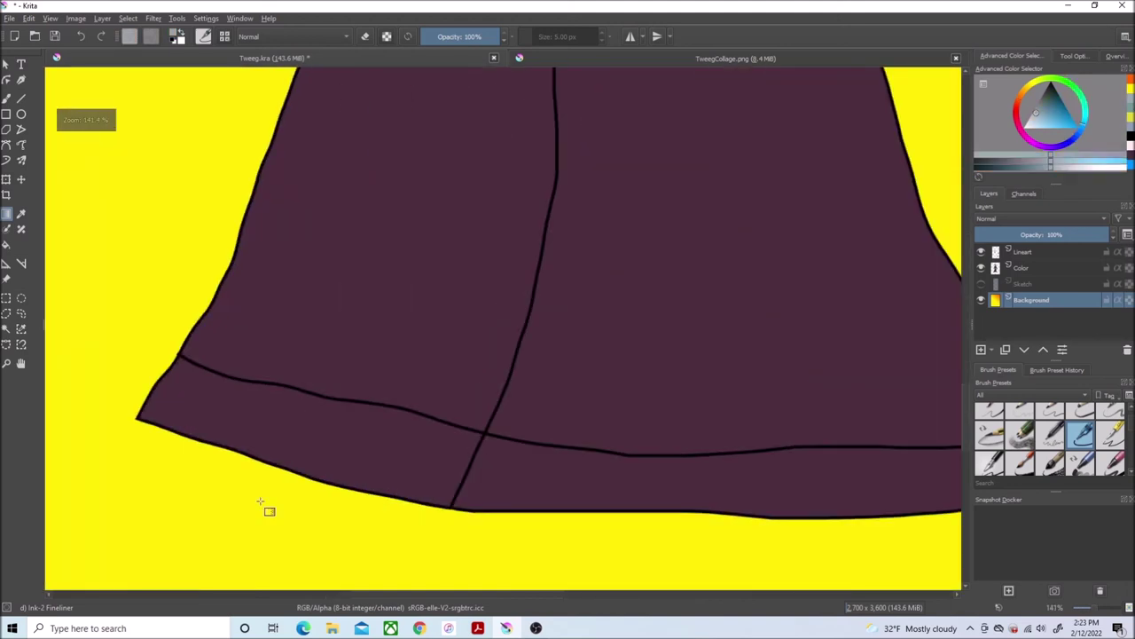
- Select both parts of the robe's hem band on the Lineart layer and grow the selection
left_click(6, 329)
left_click(1022, 252)
left_click(554, 486)
left_click(407, 458, "shift")
left_click(128, 17)
left_click(156, 241)
left_click(576, 305)
left_click(583, 333)
- Fill the hem band with the grey-blue on the Color layer and deselect
left_click(6, 245)
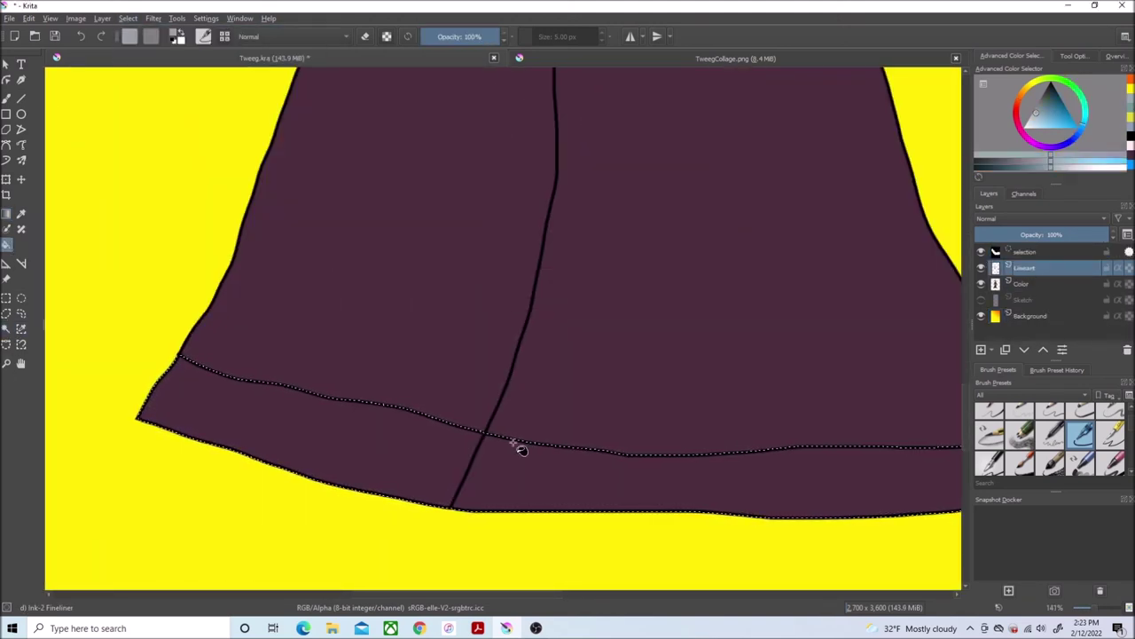
left_click(1022, 284)
left_click(533, 474)
scroll(744, 366, "down", 4)
left_click_drag(745, 367, 532, 367)
left_click_drag(965, 302, 965, 253)
scroll(798, 299, "down", 1)
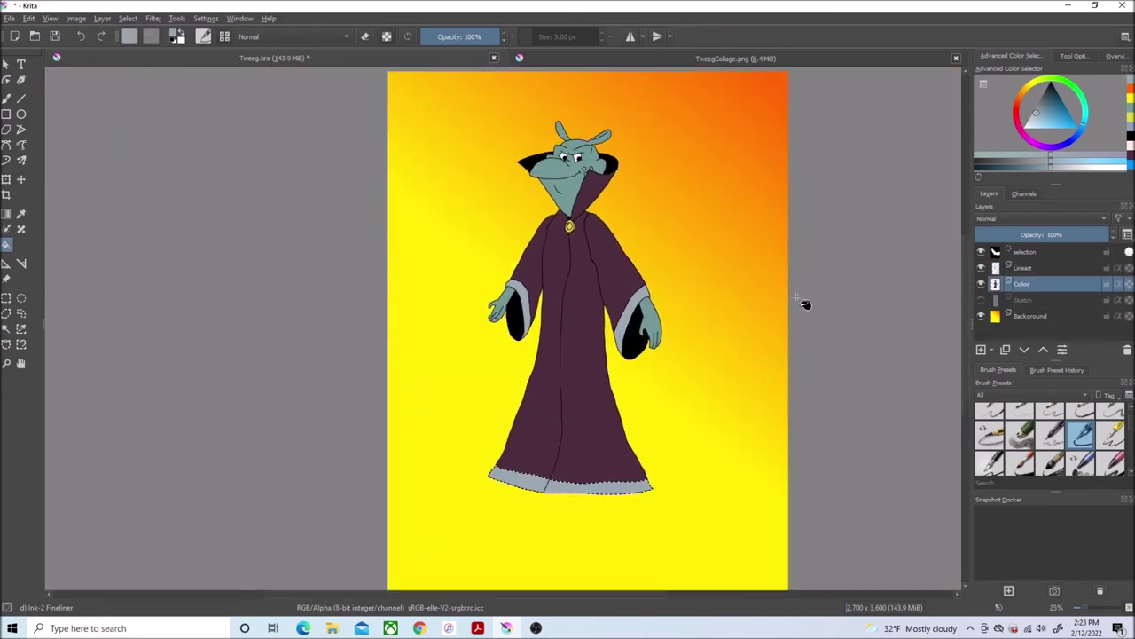
left_click(128, 18)
left_click(132, 42)
- Crop the canvas to a tall portrait frame close around the figure
left_click(7, 195)
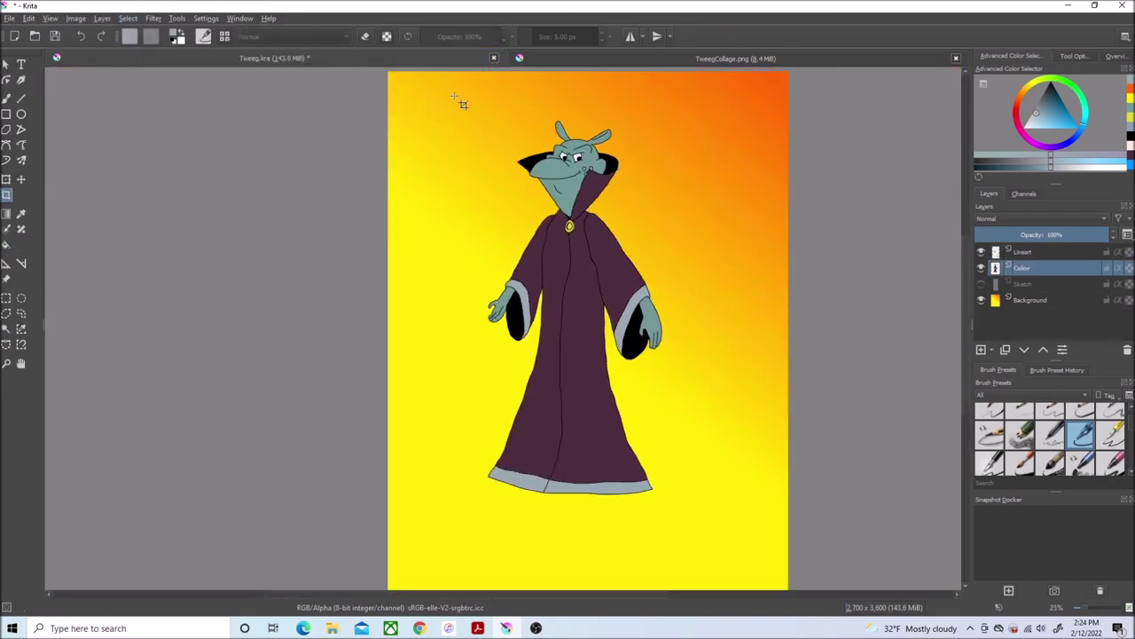
left_click_drag(441, 94, 697, 520)
left_click_drag(441, 304, 467, 304)
left_click_drag(579, 93, 583, 113)
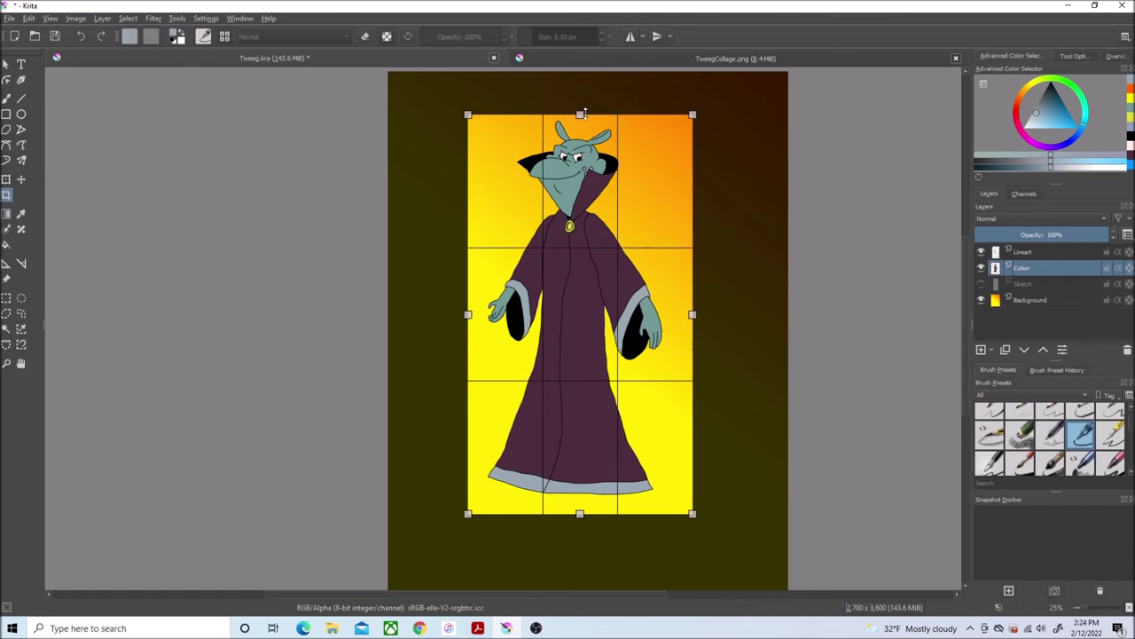
key("Return")
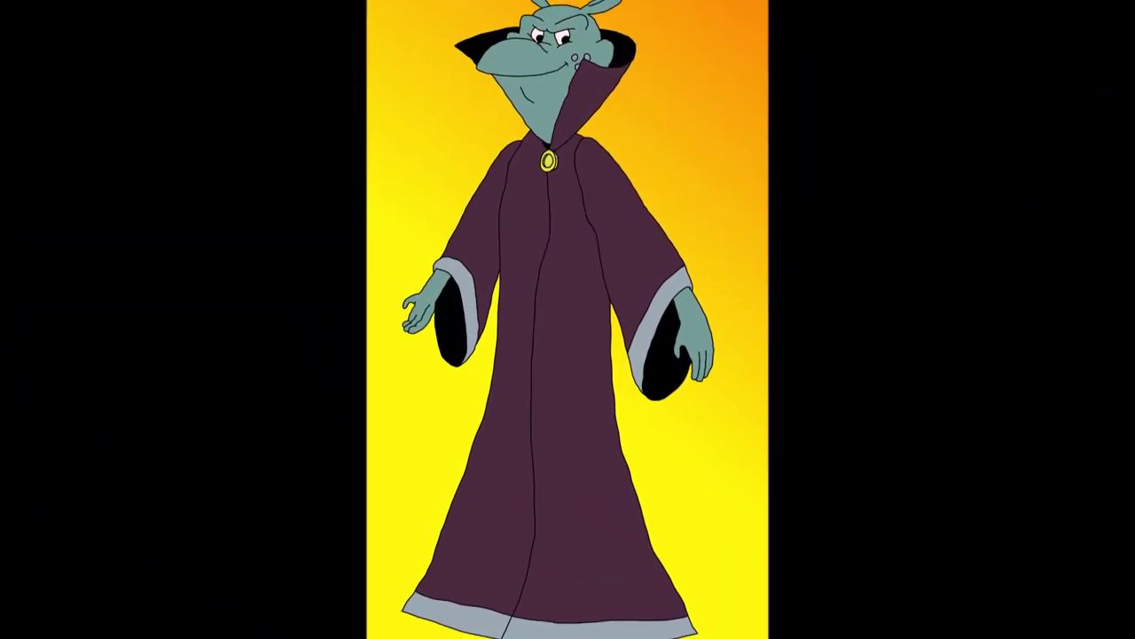